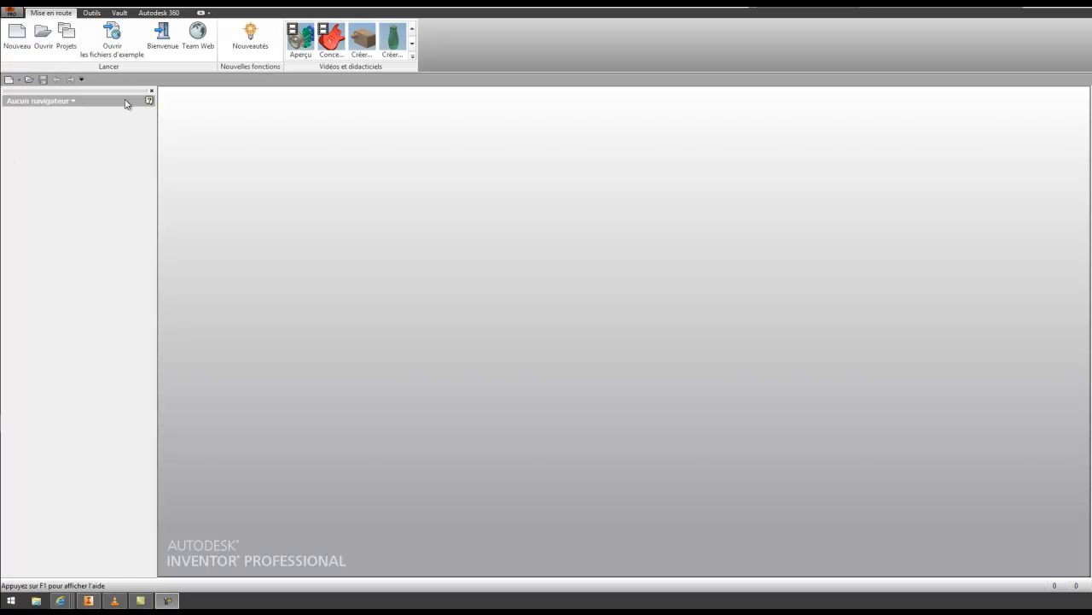
# Create a new part and start a 2D sketch on the horizontal XZ origin plane
pyautogui.click(17, 36)
pyautogui.doubleClick(469, 186)
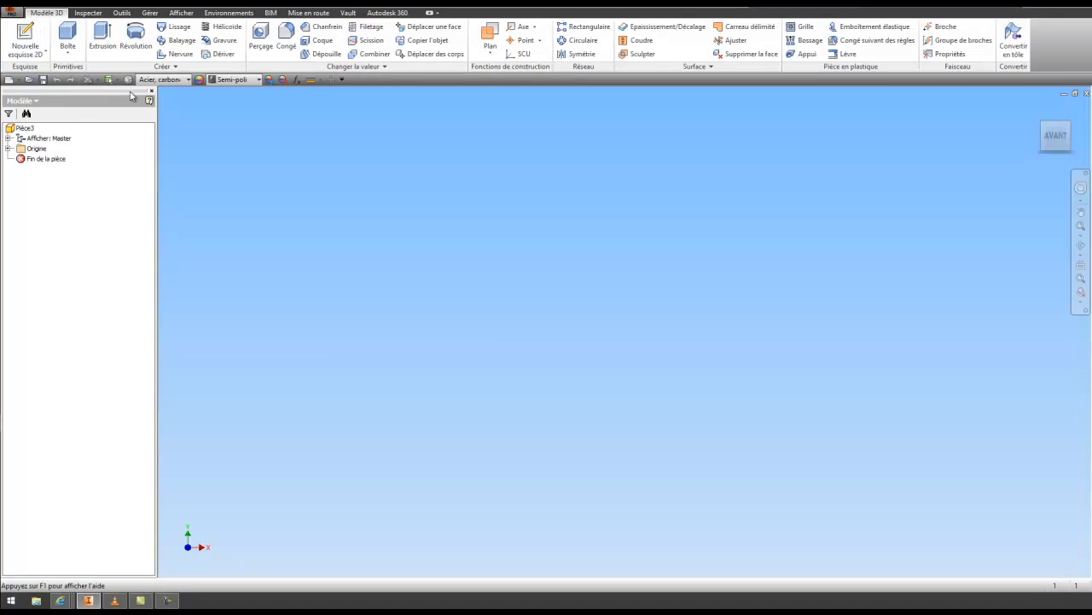
pyautogui.click(26, 36)
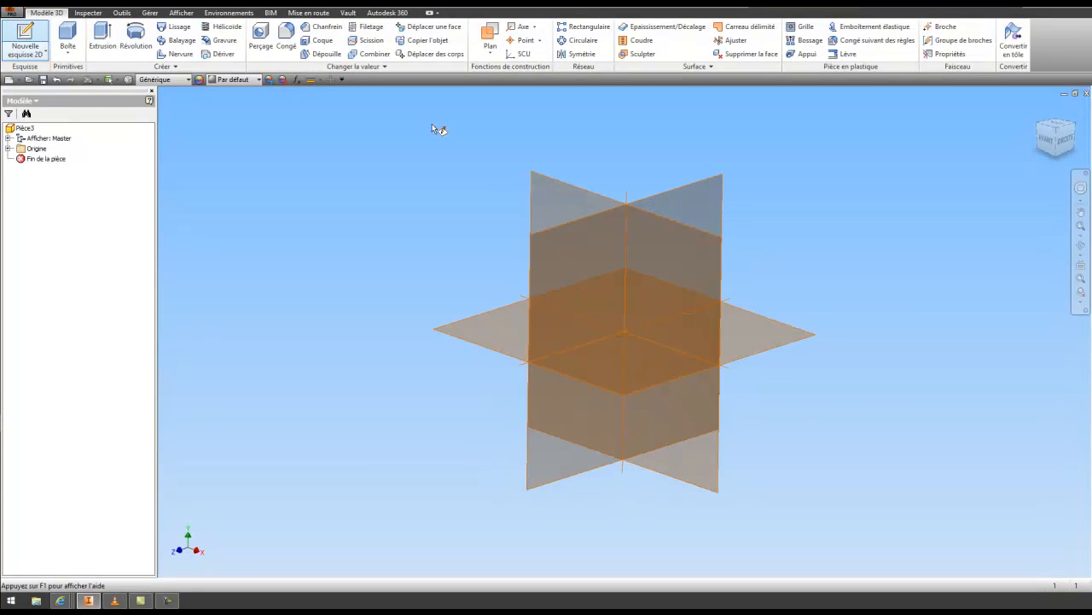
pyautogui.click(641, 368)
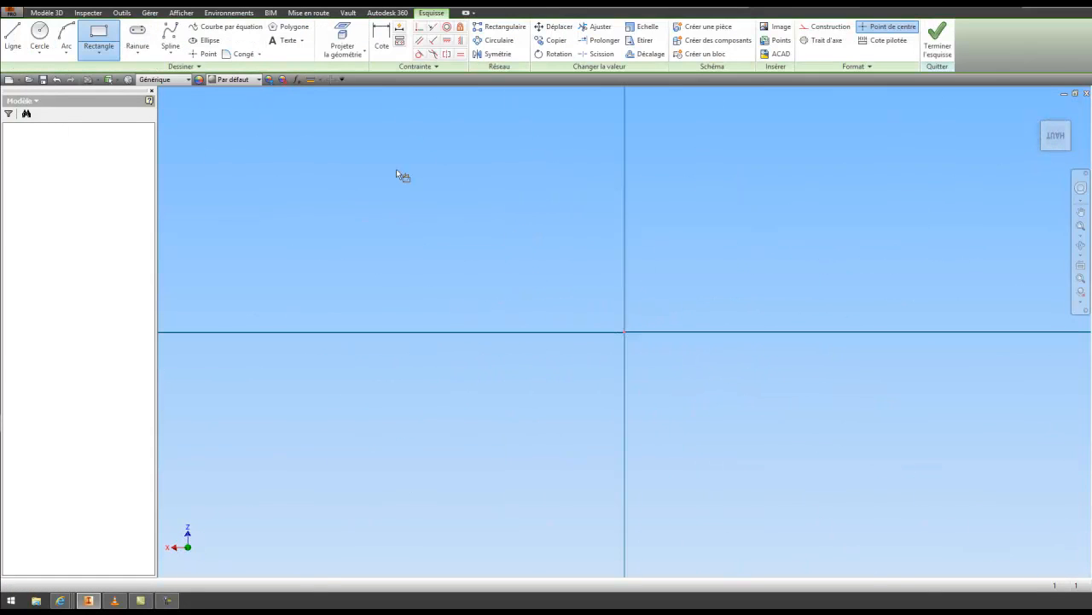
# Draw a 1000 mm by 300 mm rectangle with one corner on the sketch origin and finish the sketch
pyautogui.click(625, 332)
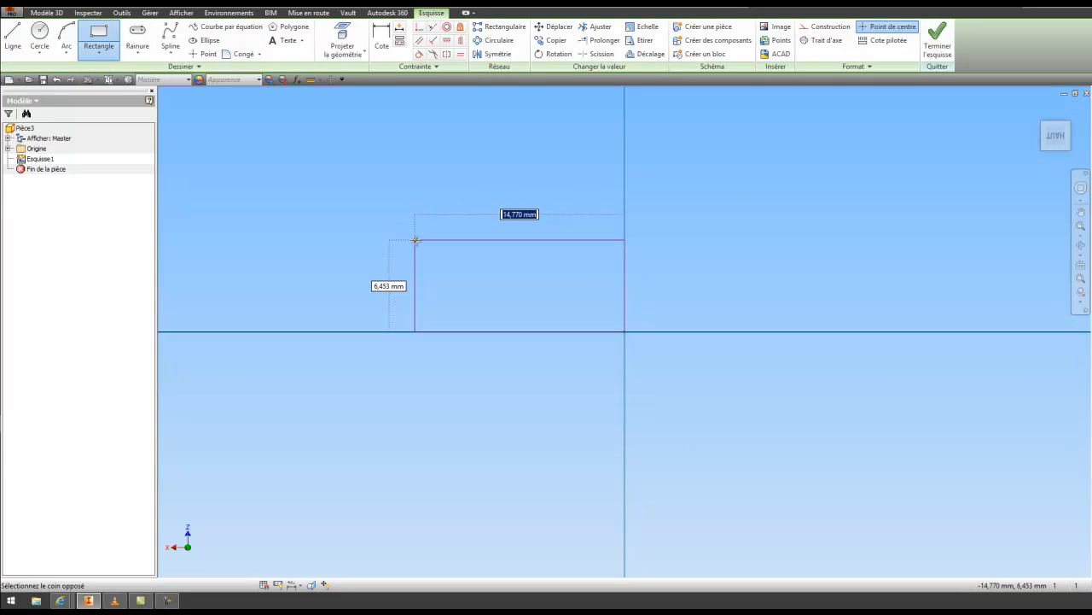
pyautogui.write('1000')
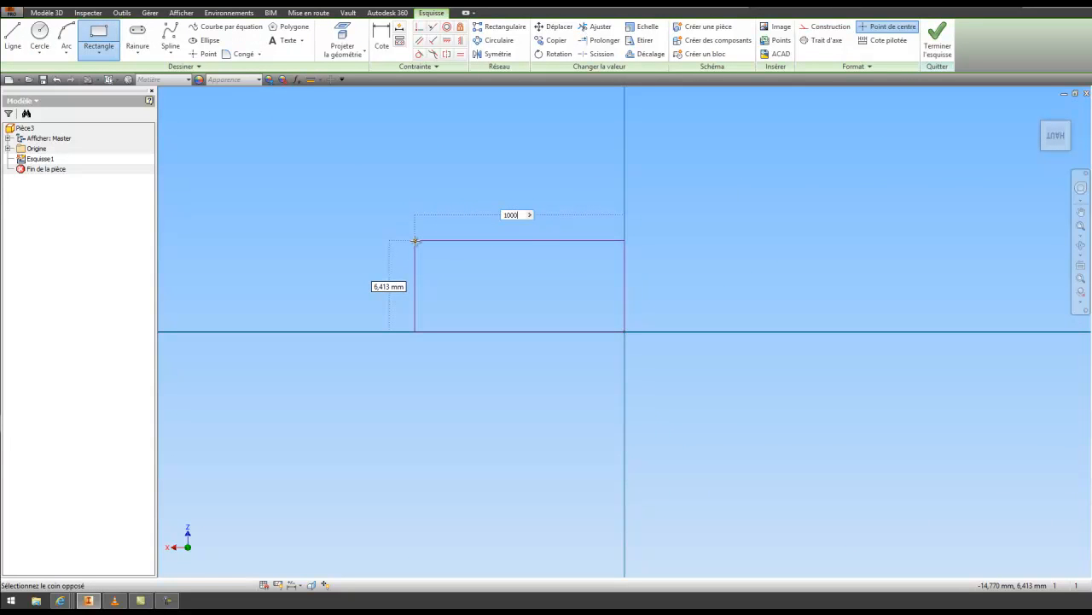
pyautogui.press('Tab')
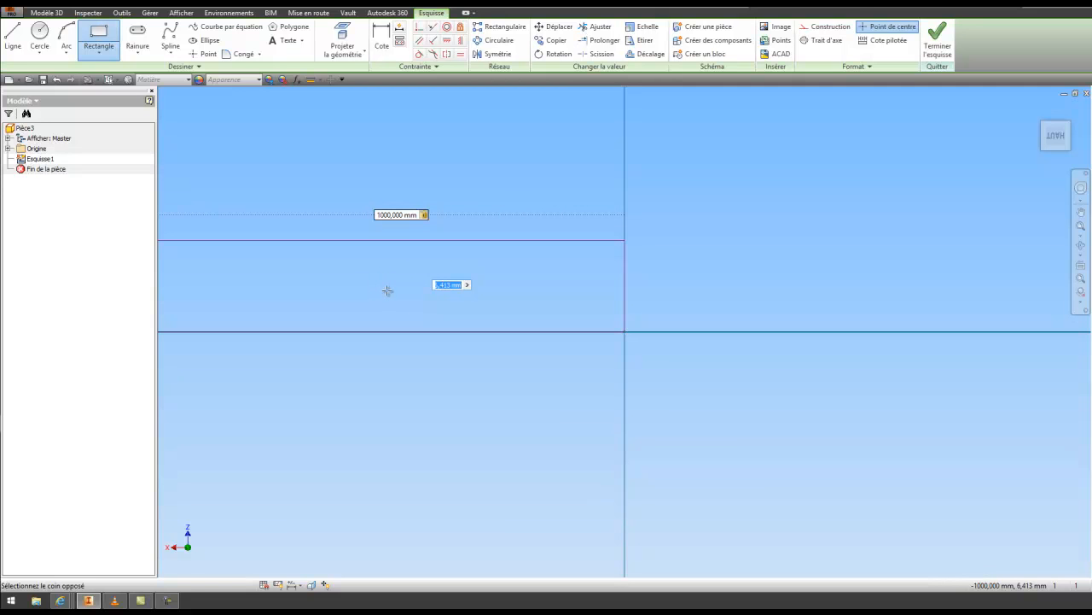
pyautogui.write('300')
pyautogui.press('Return')
pyautogui.scroll(-10, 384, 288)
pyautogui.moveTo(383, 288); pyautogui.dragTo(790, 543, button='middle')
pyautogui.scroll(-5, 670, 388)
pyautogui.moveTo(671, 383); pyautogui.dragTo(663, 247, button='middle')
pyautogui.click(937, 39)
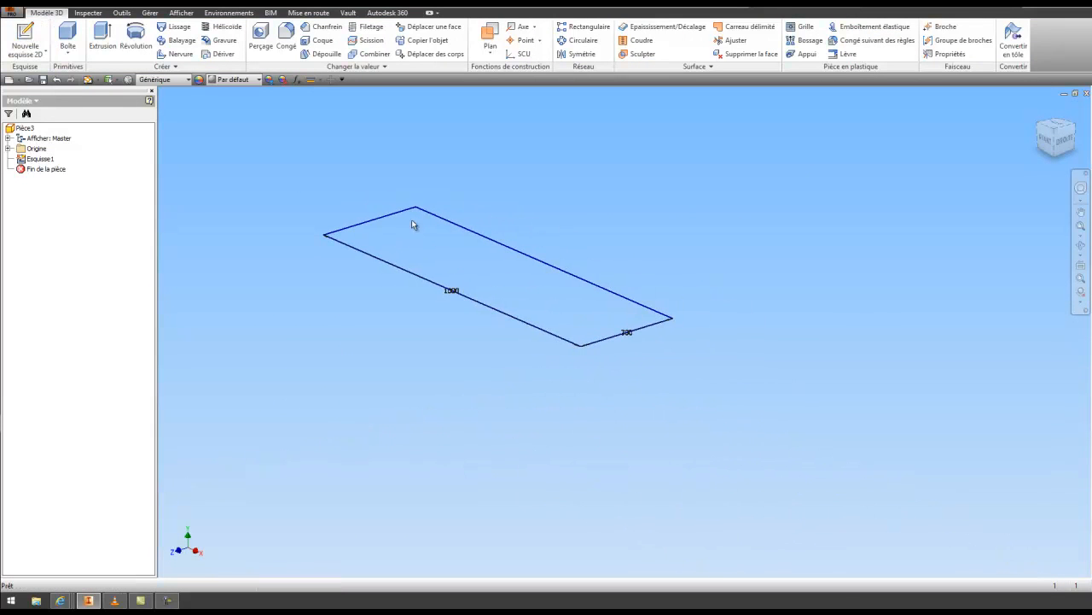
# Extrude the rectangle by 5 mm, naming the distance parameter epaisseur
pyautogui.click(100, 39)
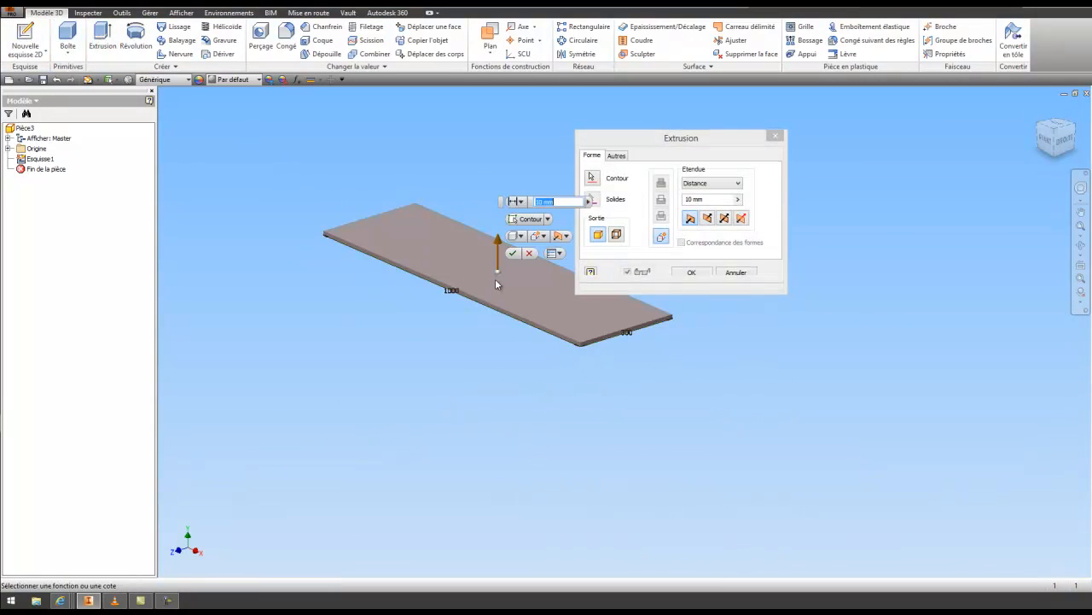
pyautogui.click(706, 200)
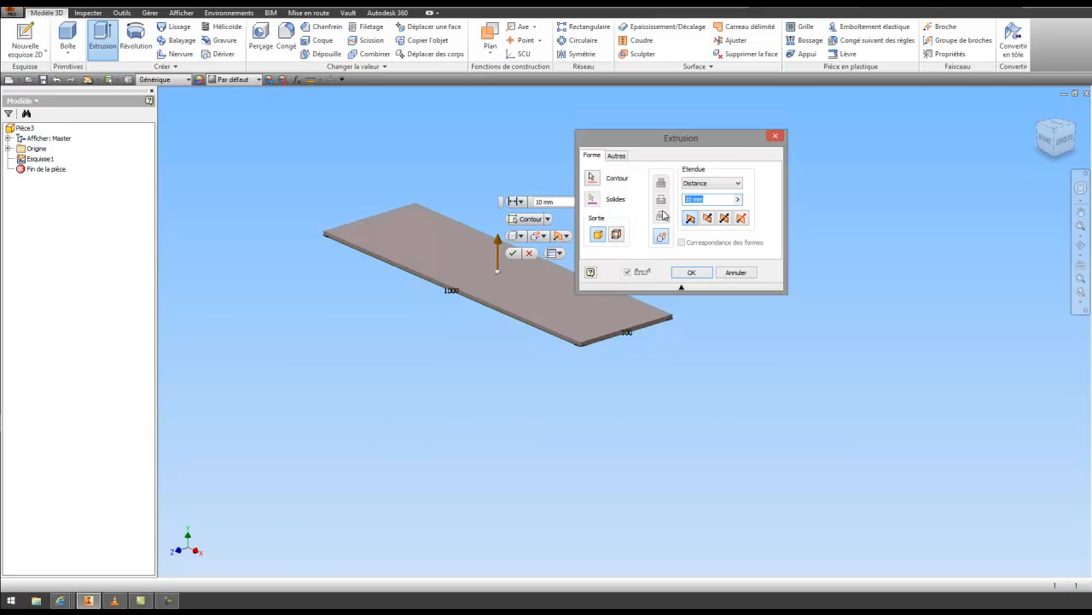
pyautogui.write('epaisseur = 5')
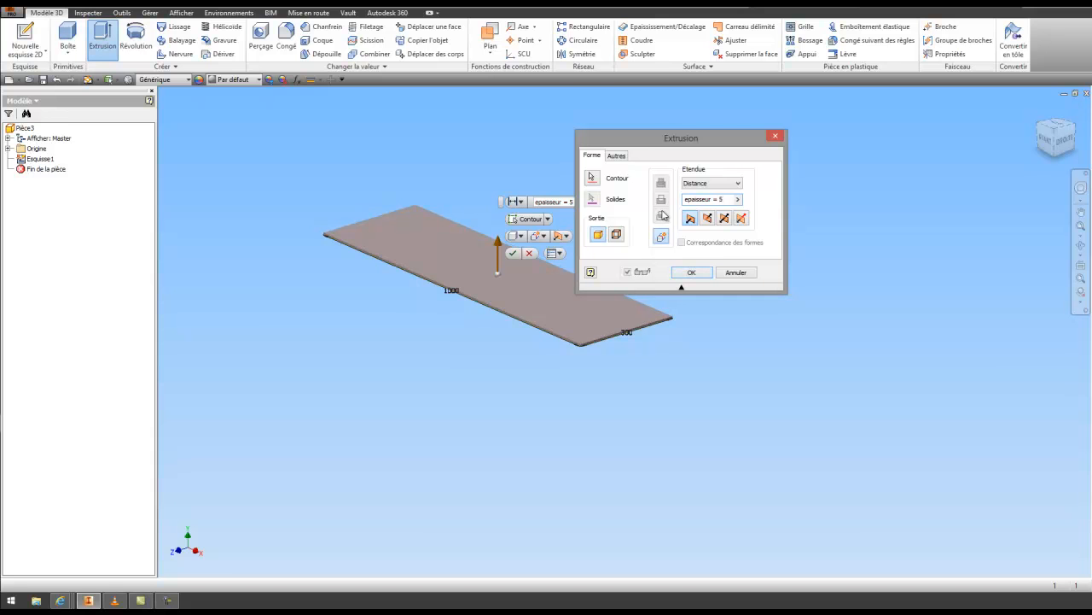
pyautogui.click(691, 272)
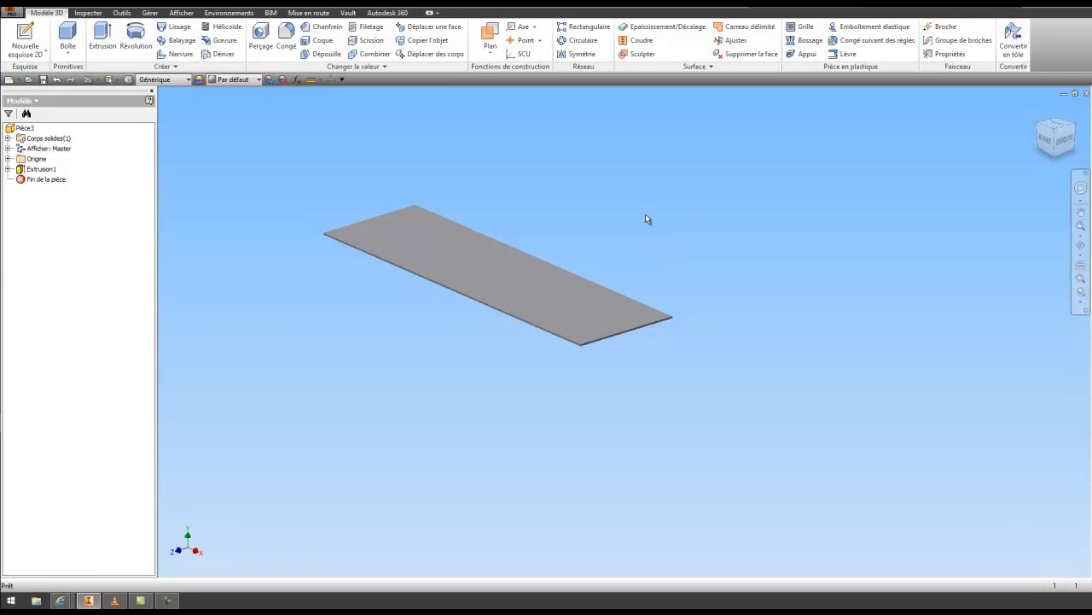
# Set the epaisseur model parameter to 10 mm and close the parameter table
pyautogui.click(149, 13)
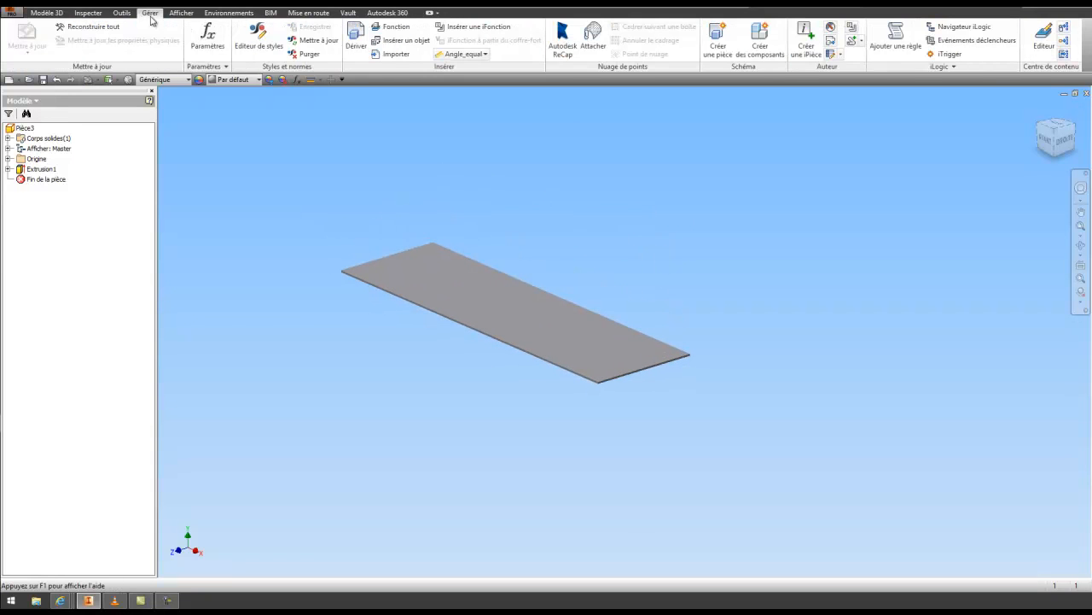
pyautogui.click(207, 38)
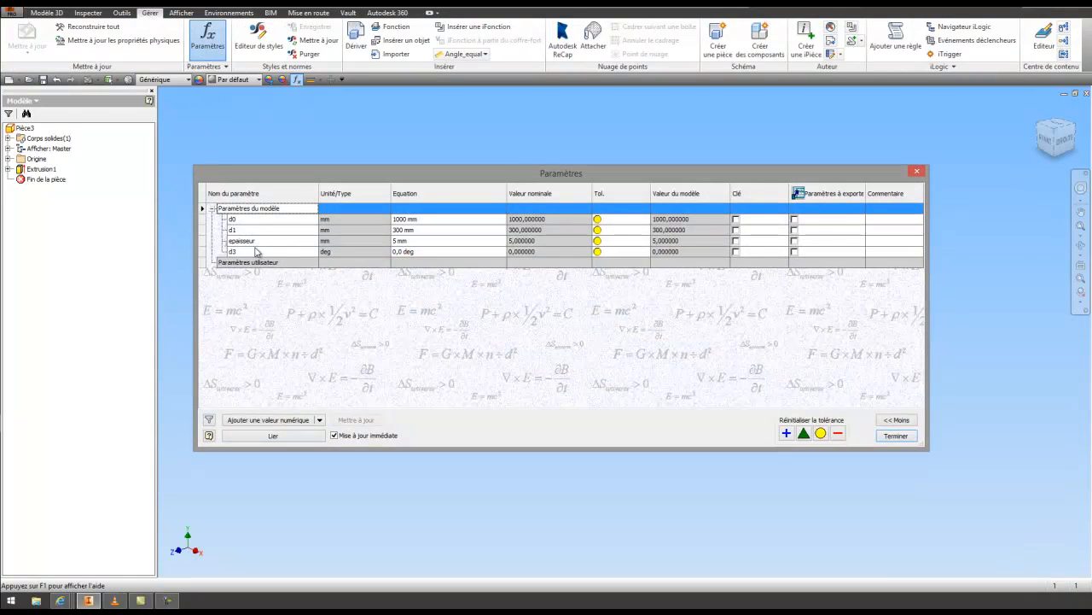
pyautogui.moveTo(432, 174); pyautogui.dragTo(423, 339)
pyautogui.click(390, 405)
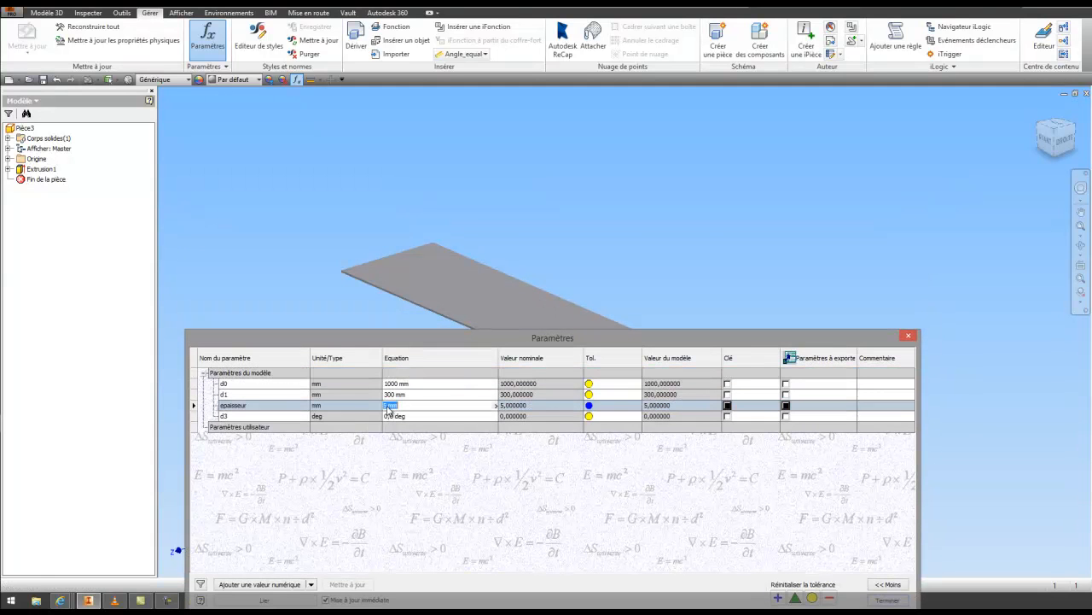
pyautogui.moveTo(388, 406); pyautogui.dragTo(376, 407)
pyautogui.write('1')
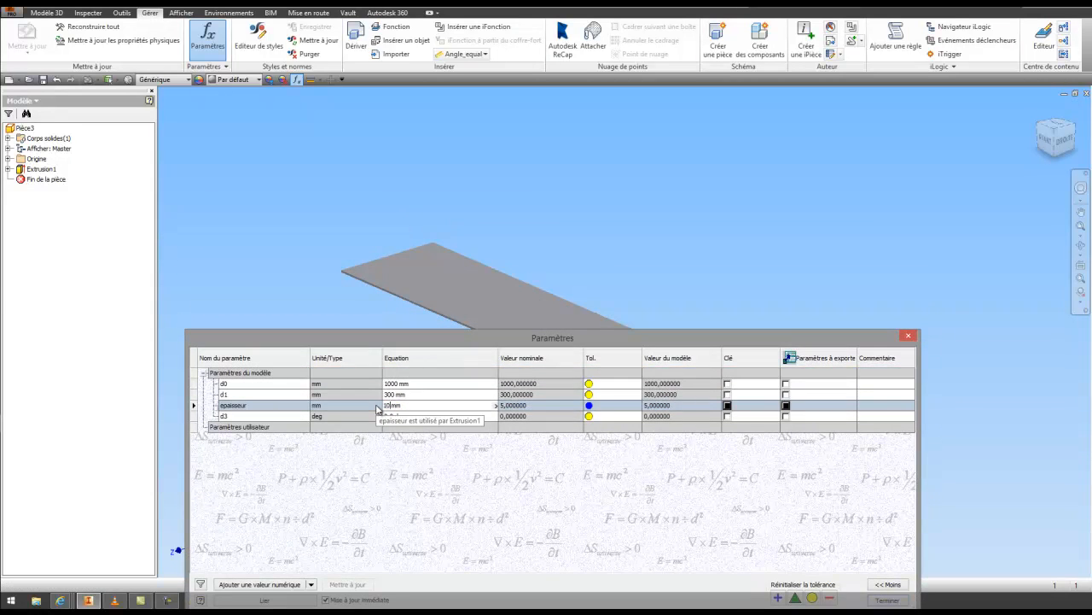
pyautogui.write('0')
pyautogui.press('Return')
pyautogui.click(640, 231)
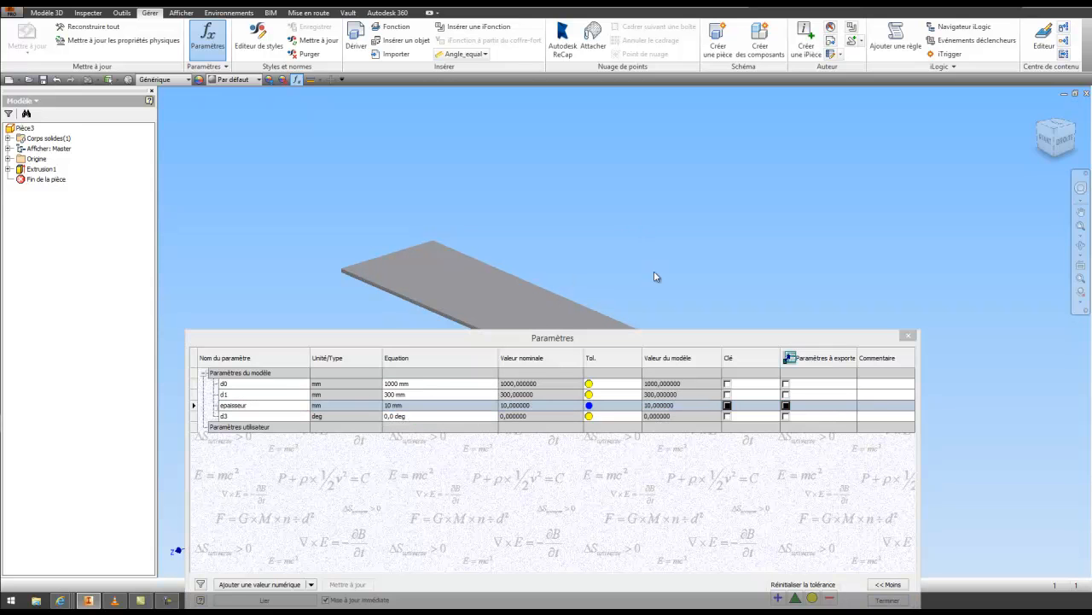
pyautogui.moveTo(848, 336); pyautogui.dragTo(883, 195)
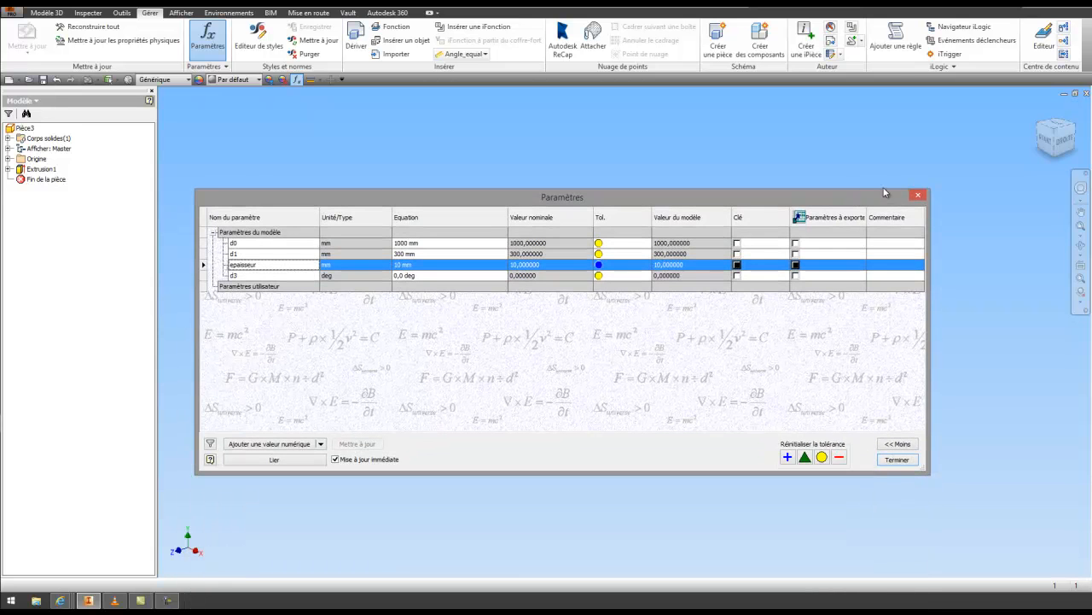
pyautogui.click(896, 460)
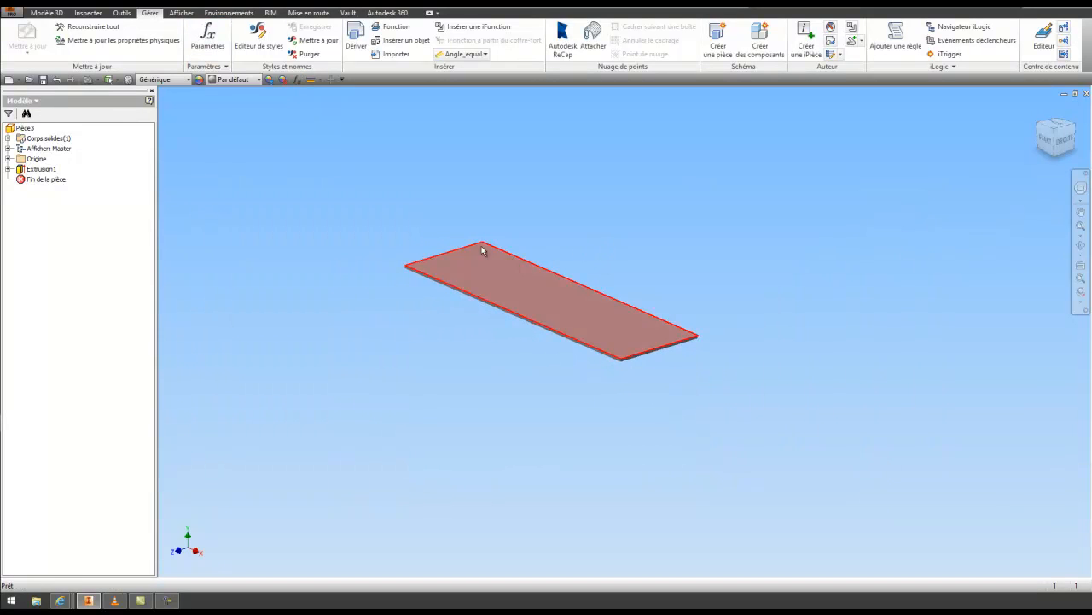
# Assign the material Bois (Chêne) to the whole part
pyautogui.click(164, 80)
pyautogui.click(26, 128)
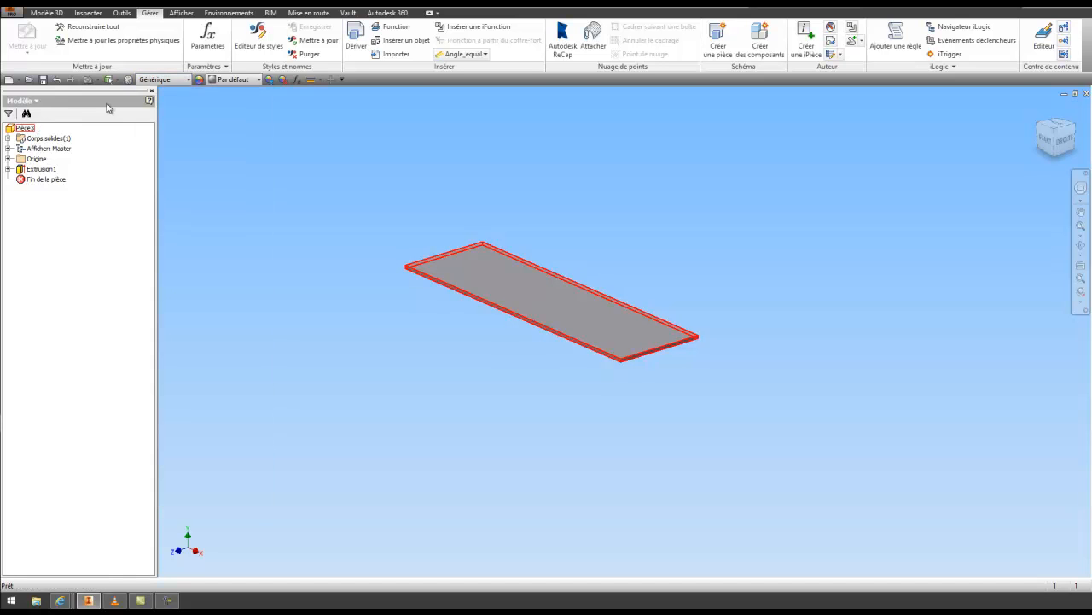
pyautogui.click(171, 80)
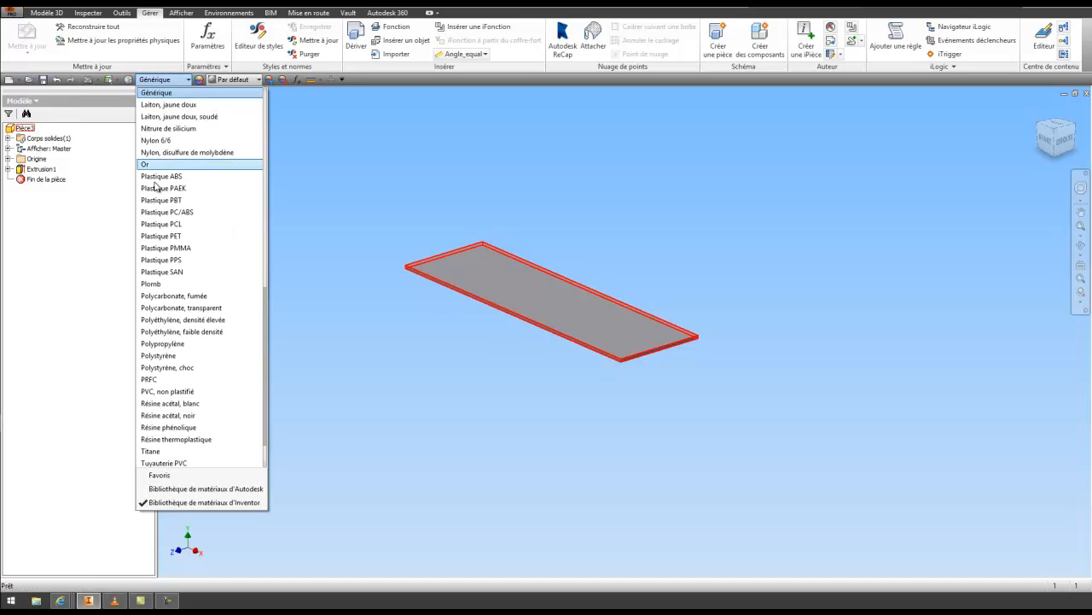
pyautogui.scroll(8, 181, 281)
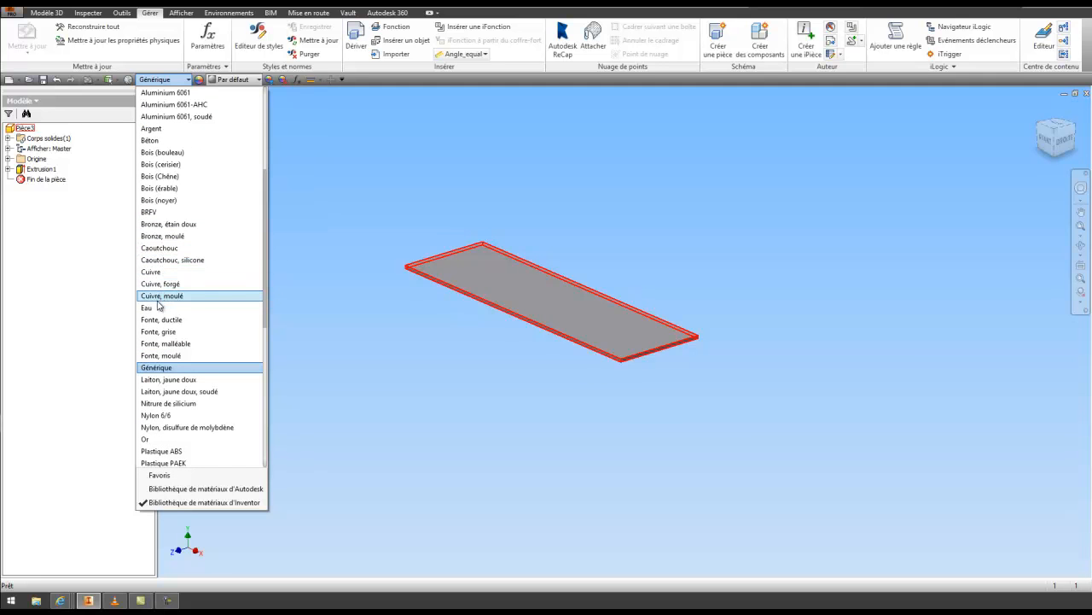
pyautogui.scroll(1, 159, 301)
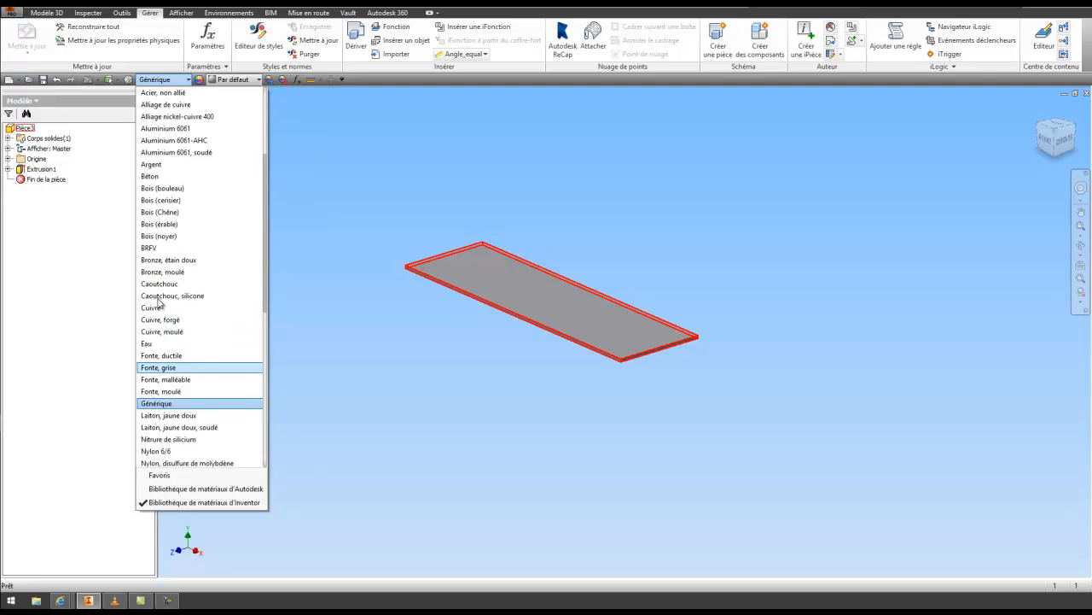
pyautogui.click(160, 212)
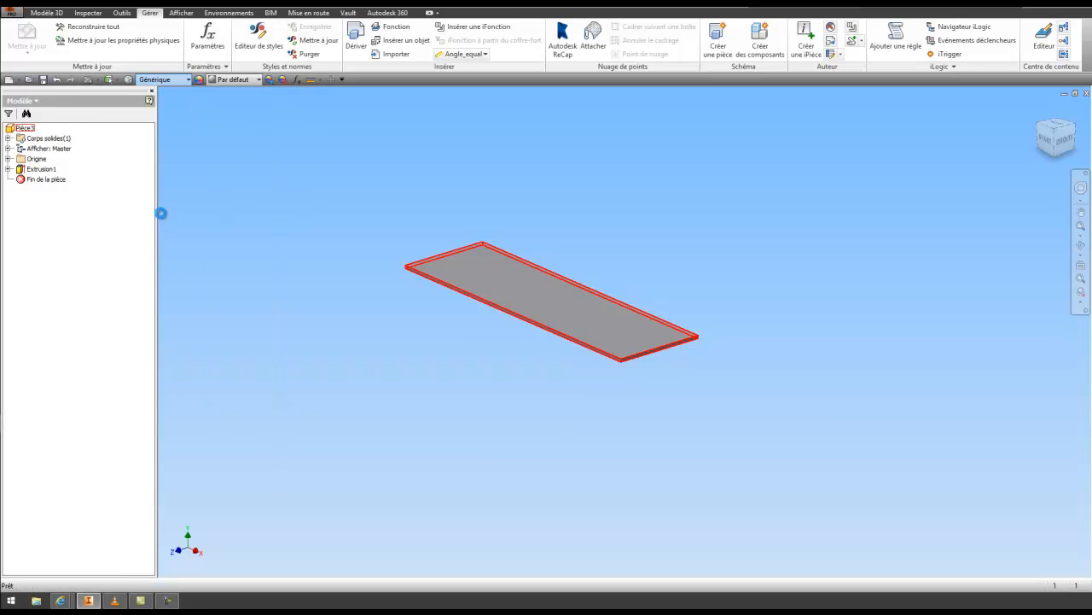
pyautogui.click(390, 202)
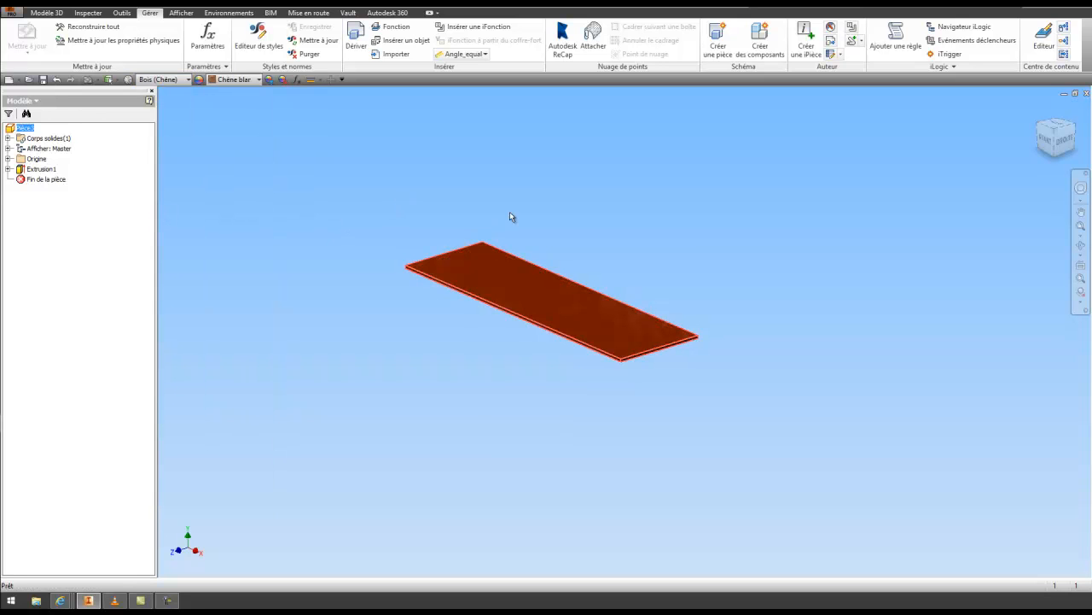
pyautogui.scroll(-2, 503, 213)
pyautogui.moveTo(470, 262); pyautogui.dragTo(471, 336, button='middle')
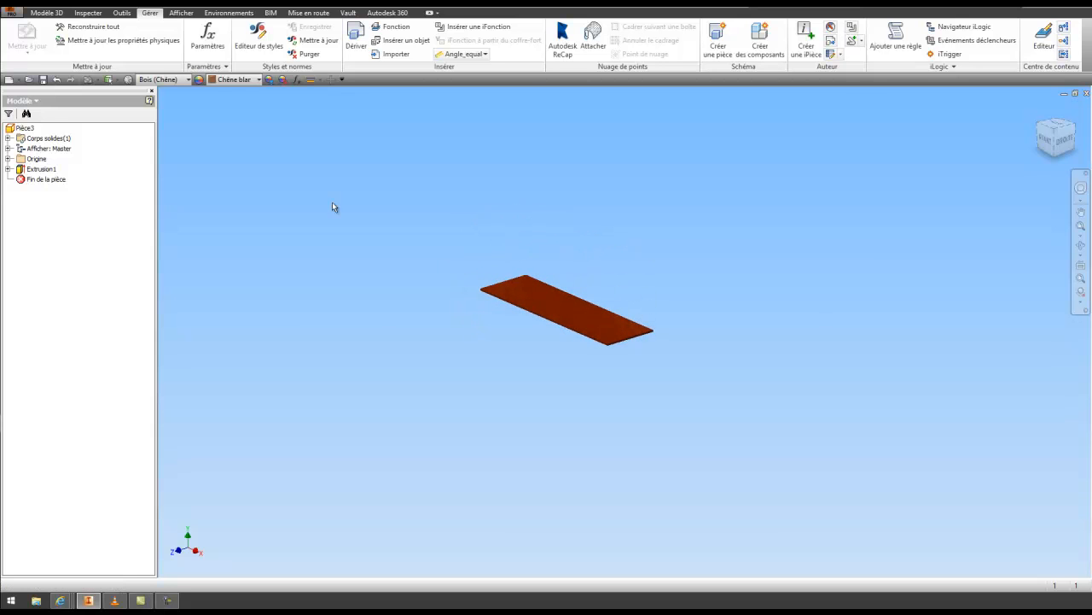
# Save the part in the RDM folder under the name marche
pyautogui.click(42, 79)
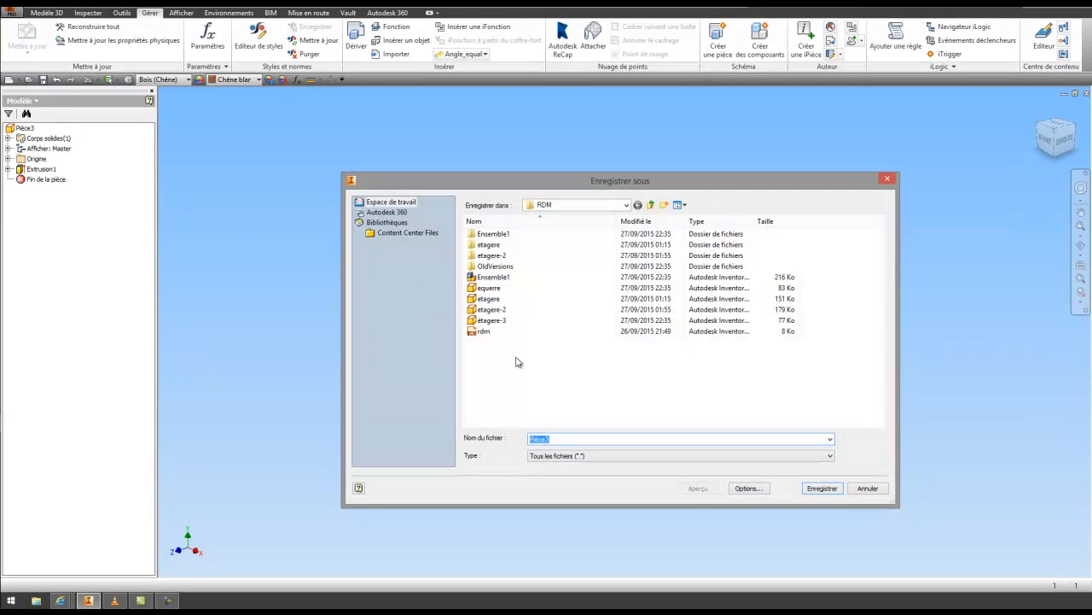
pyautogui.click(556, 438)
pyautogui.doubleClick(553, 438)
pyautogui.write('marche')
pyautogui.click(821, 488)
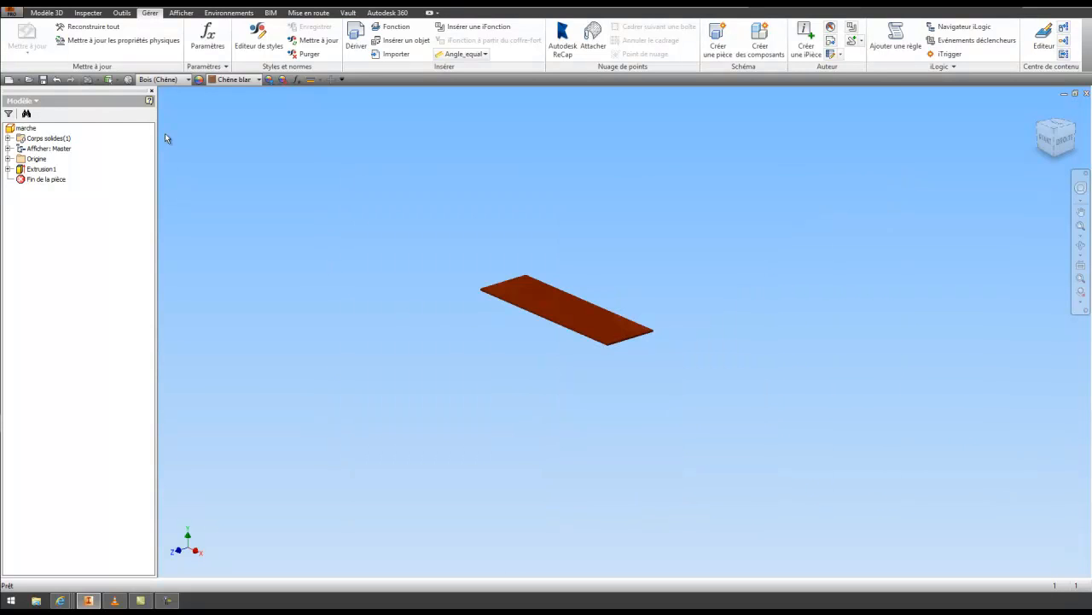
# Open the stress analysis environment and create a static simulation with the design objective Cote paramétrique
pyautogui.click(228, 13)
pyautogui.click(25, 36)
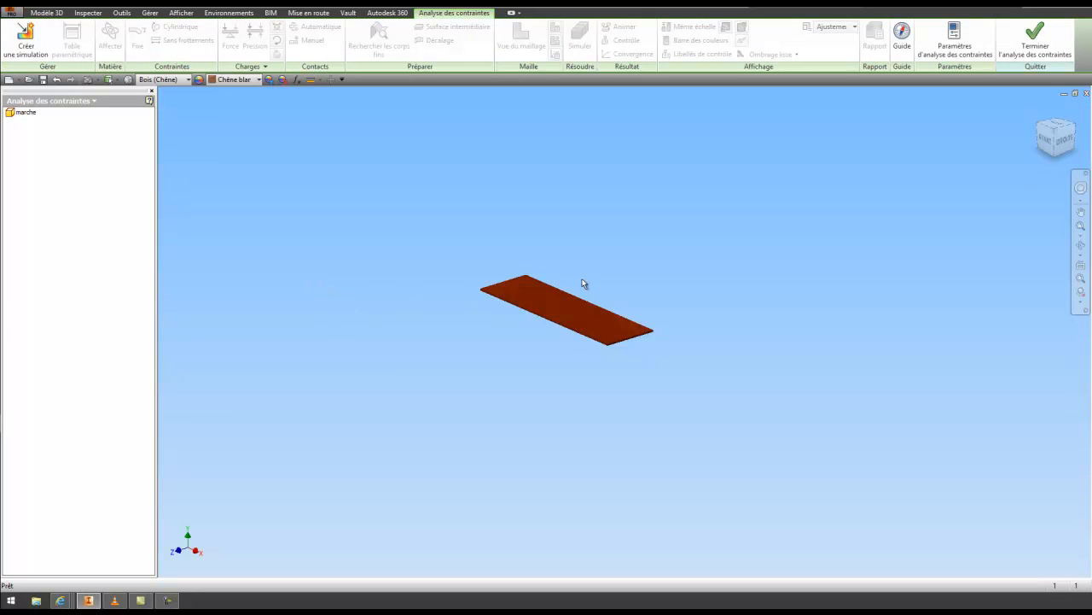
pyautogui.click(46, 62)
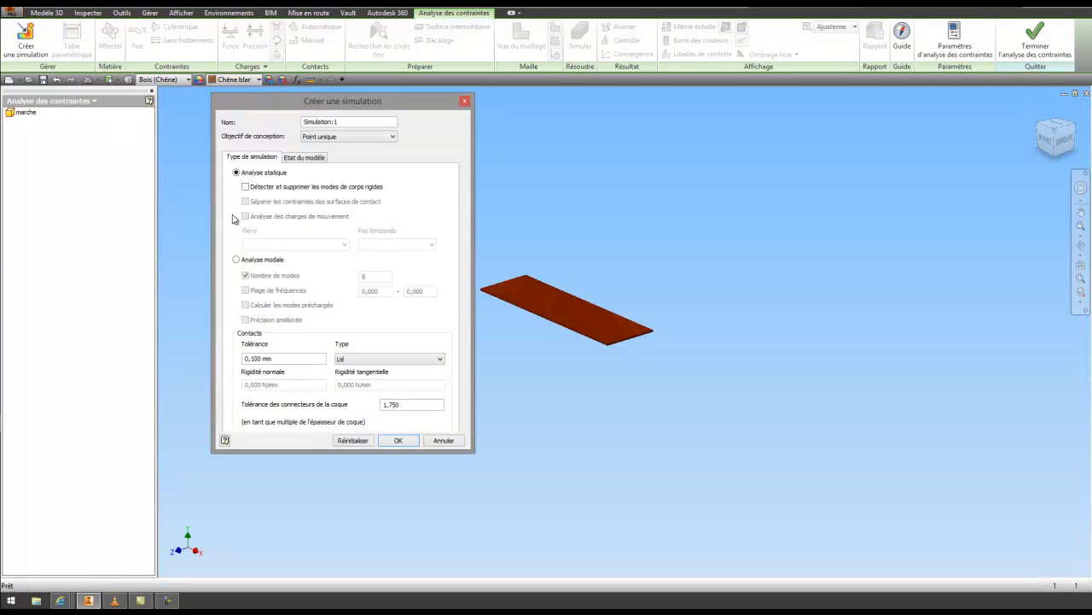
pyautogui.click(392, 138)
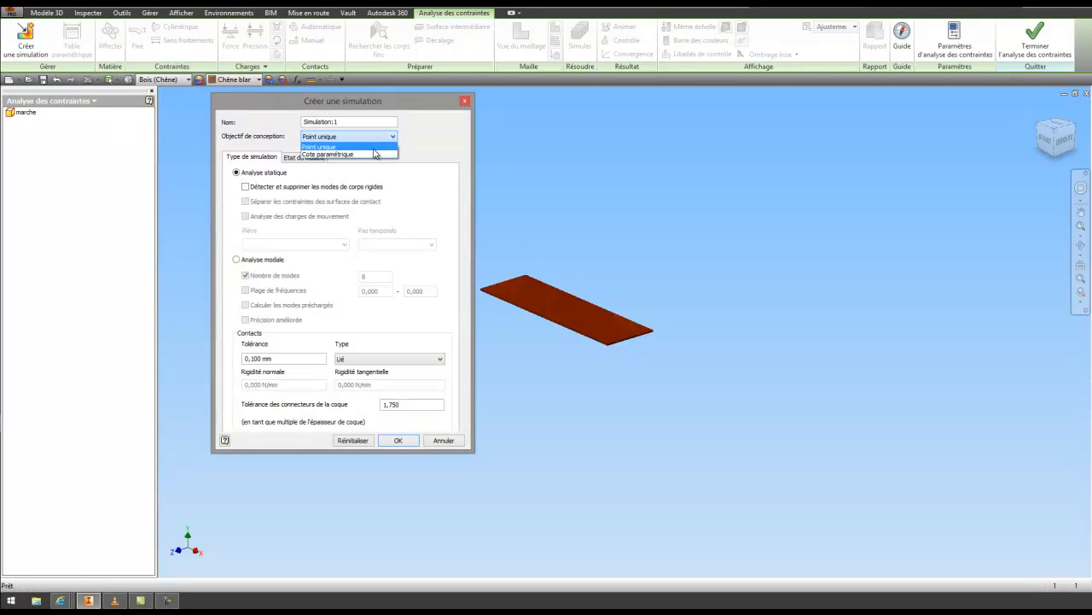
pyautogui.click(368, 155)
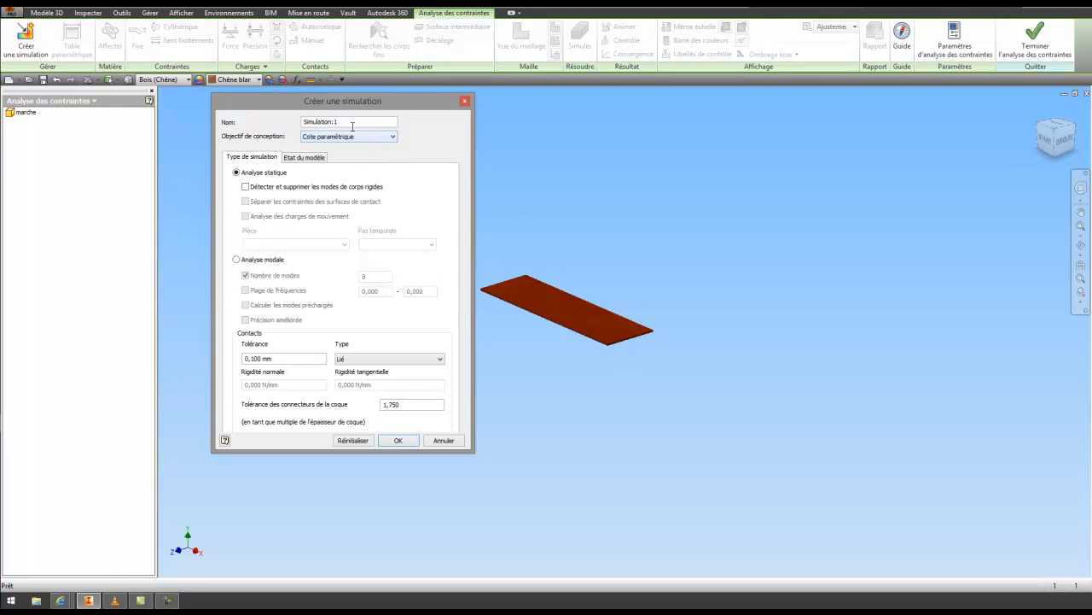
pyautogui.click(398, 440)
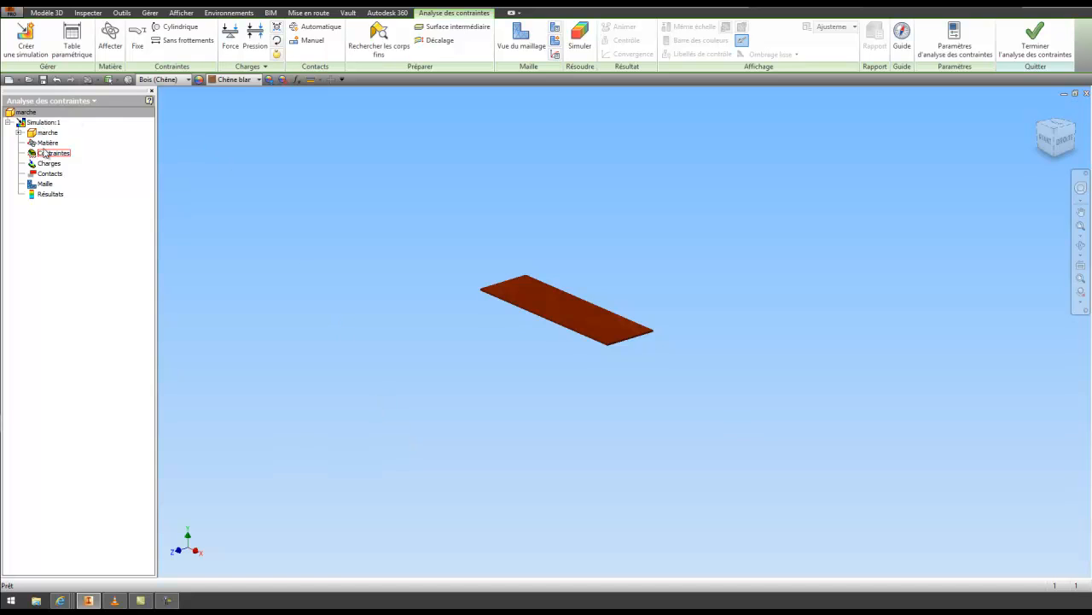
# Start a fixed support constraint and select the board's short end face as its location
pyautogui.click(139, 36)
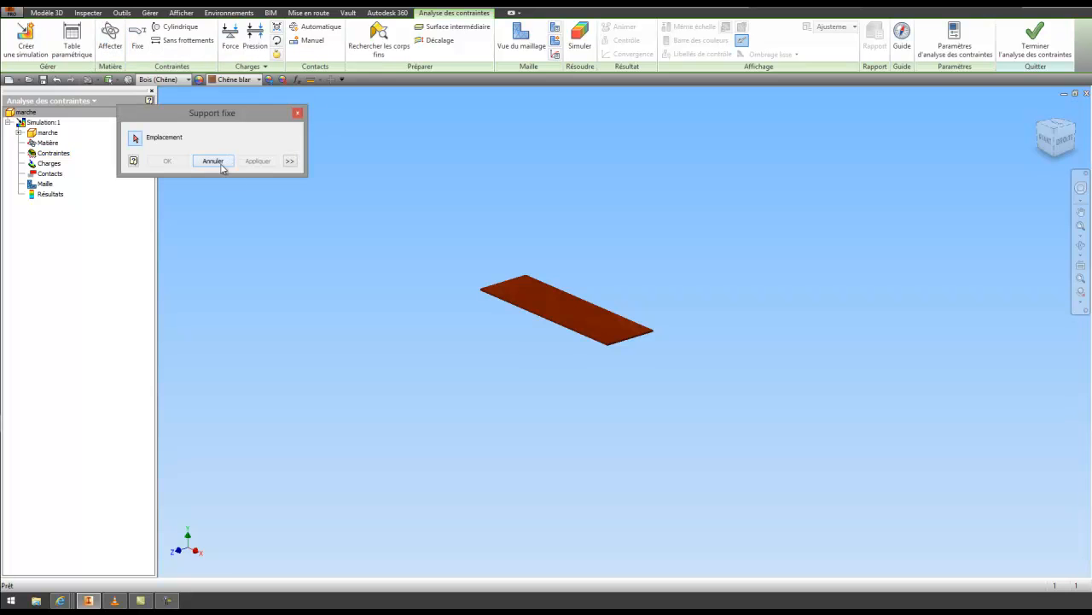
pyautogui.scroll(-3, 649, 333)
pyautogui.scroll(-4, 627, 336)
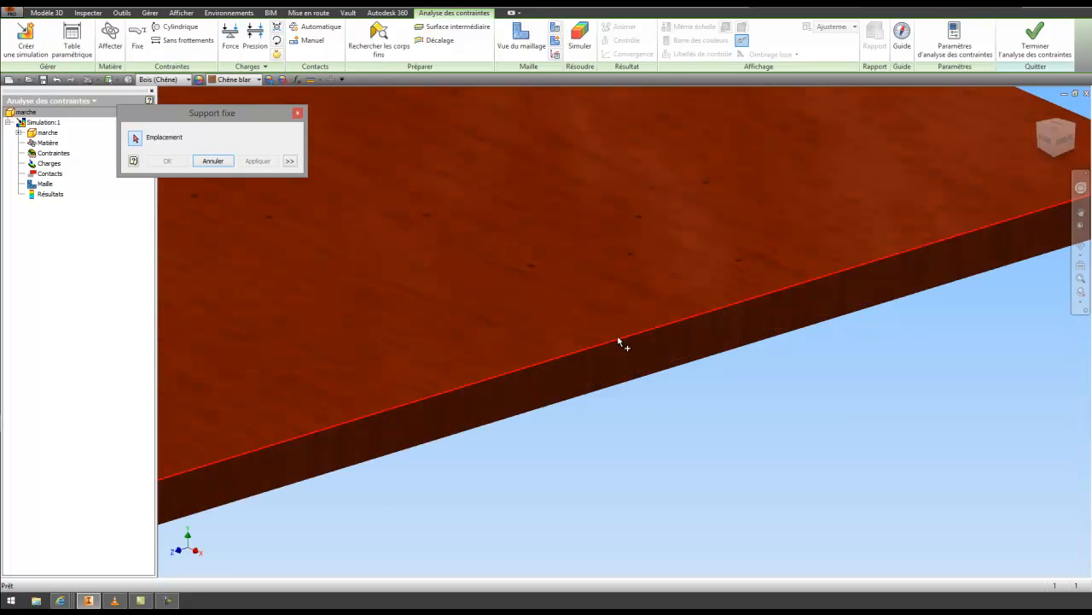
pyautogui.click(570, 375)
pyautogui.scroll(5, 570, 376)
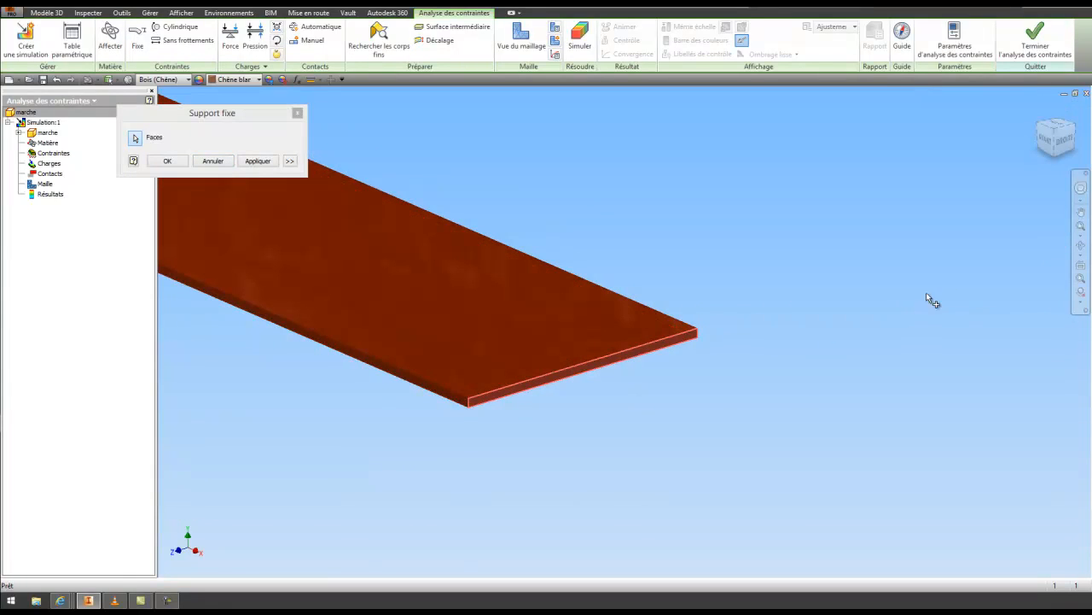
# Add the opposite short end face to the fixed support, apply it, and check the constrained faces
pyautogui.click(1080, 245)
pyautogui.moveTo(615, 302)
pyautogui.mouseDown()
pyautogui.moveTo(622, 297)
pyautogui.moveTo(606, 321)
pyautogui.mouseUp()
pyautogui.rightClick(430, 316)
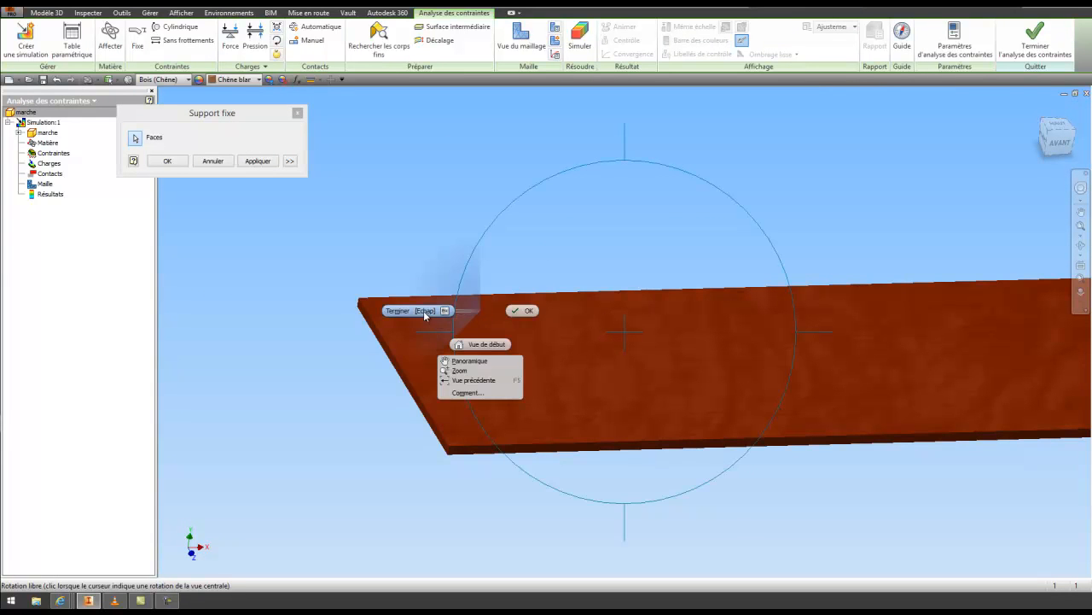
pyautogui.click(401, 338)
pyautogui.scroll(-3, 401, 353)
pyautogui.scroll(3, 364, 358)
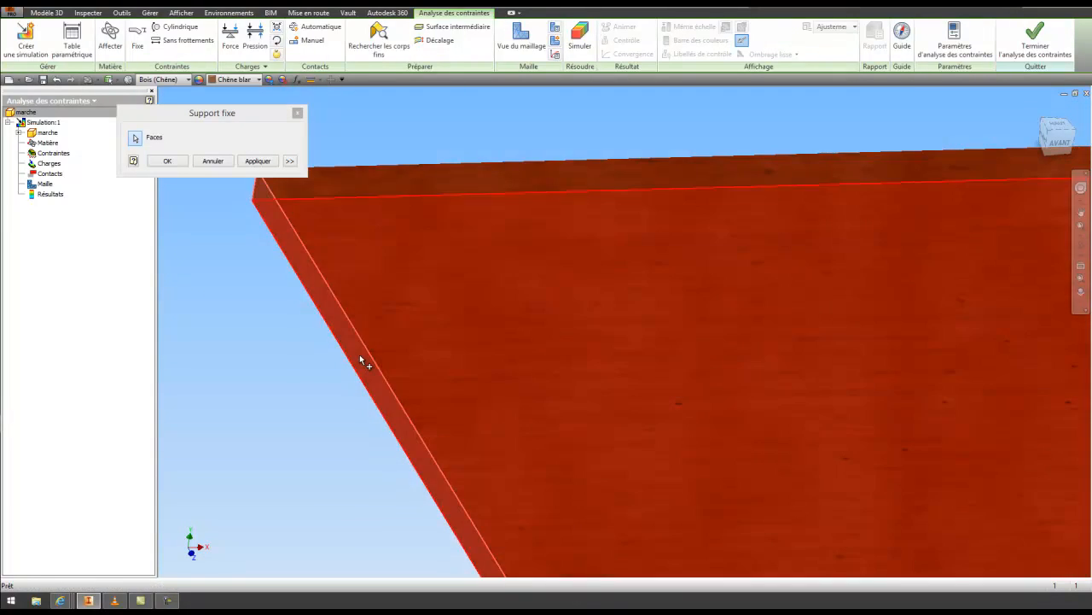
pyautogui.click(169, 162)
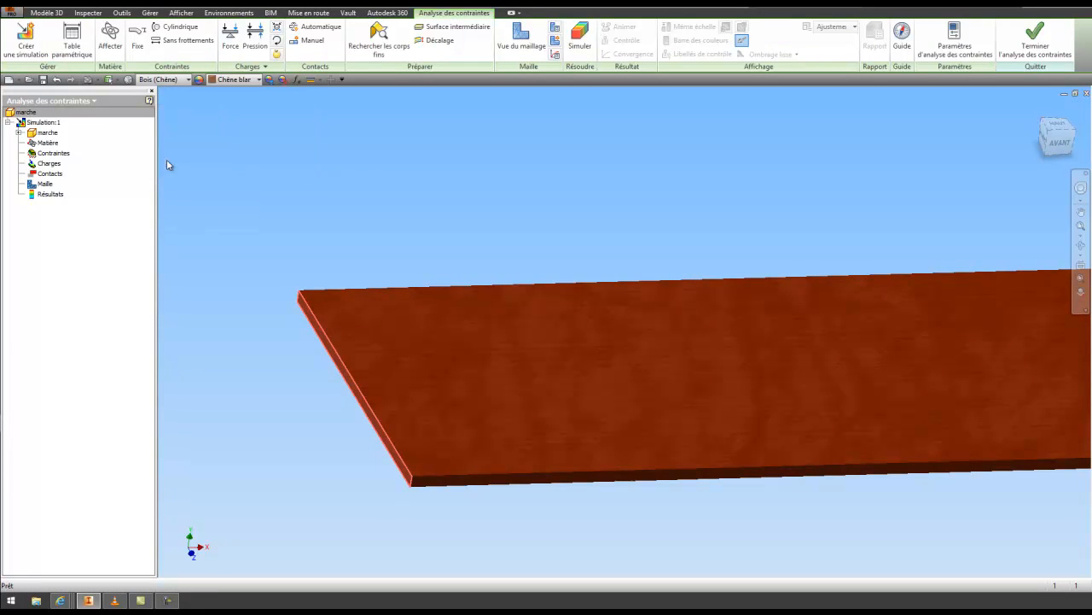
pyautogui.click(18, 152)
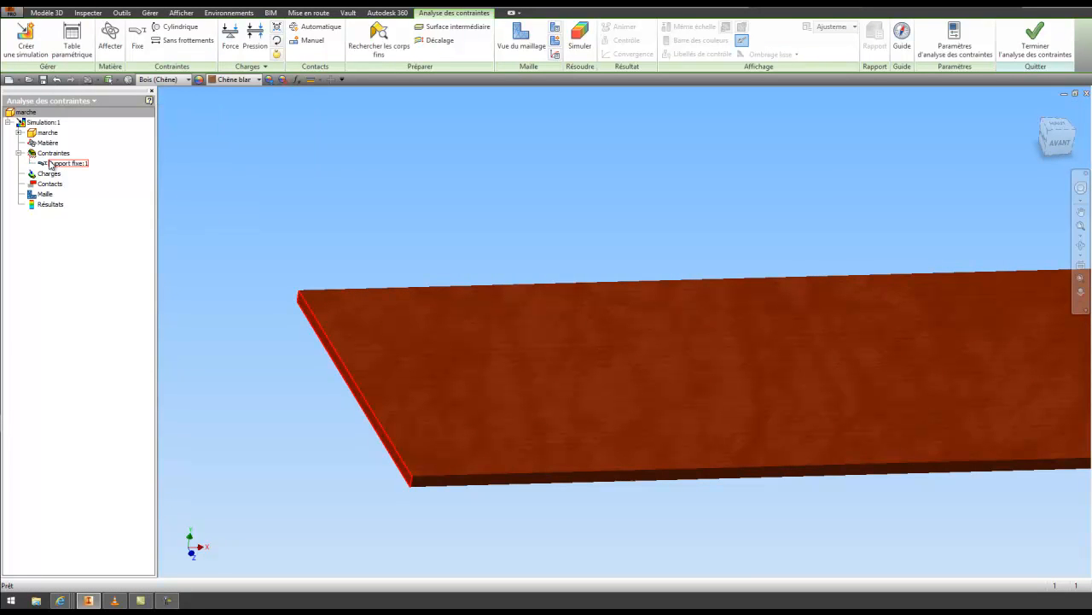
pyautogui.click(62, 163)
pyautogui.scroll(5, 448, 227)
pyautogui.scroll(-3, 446, 218)
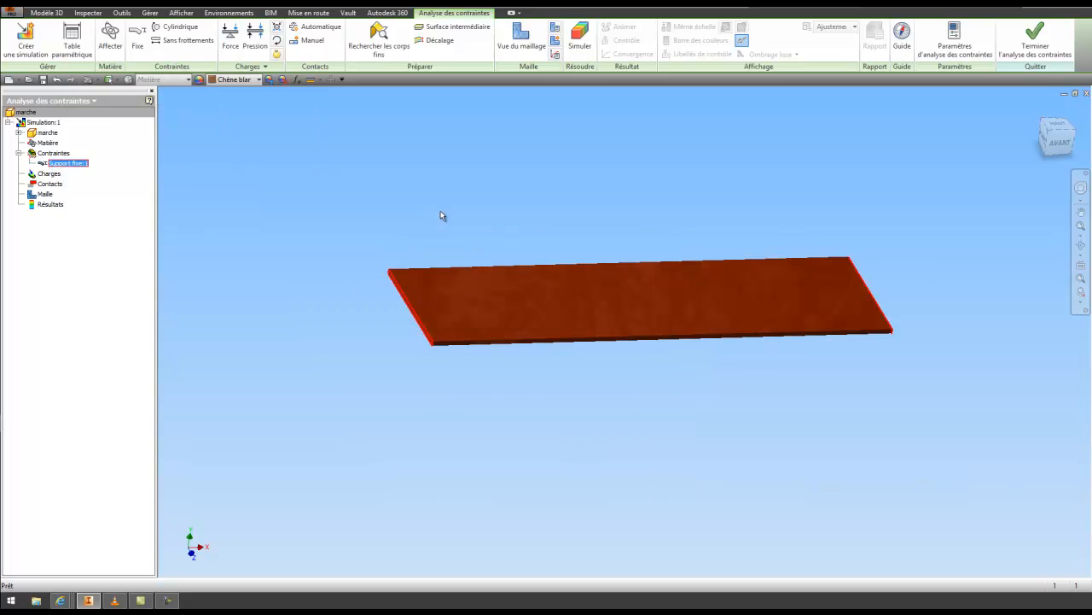
pyautogui.click(17, 153)
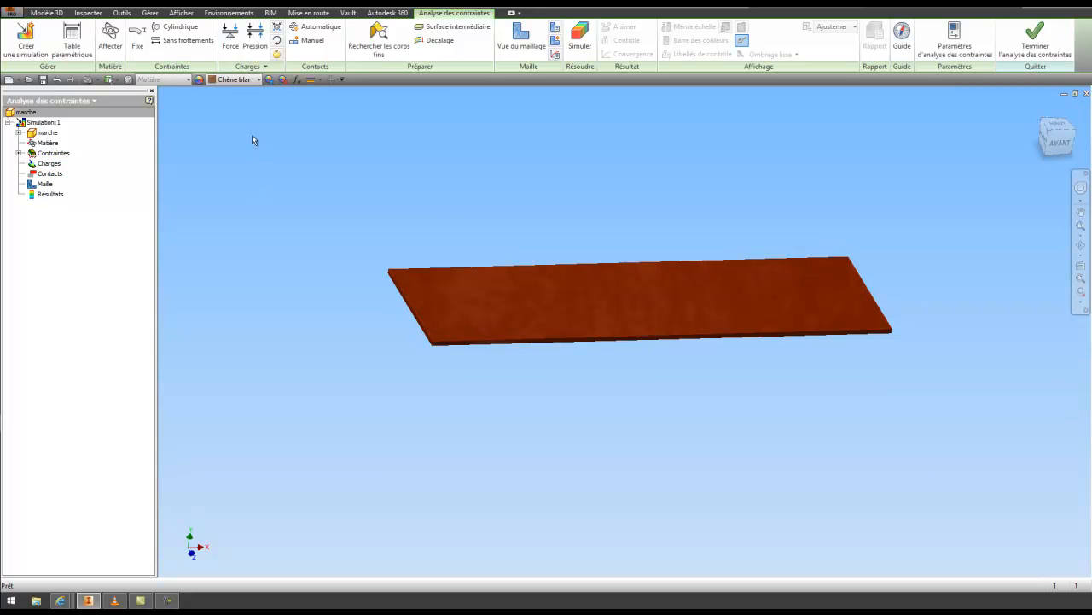
# Apply a 1500 N force to the board's large top face, acting downward
pyautogui.click(230, 37)
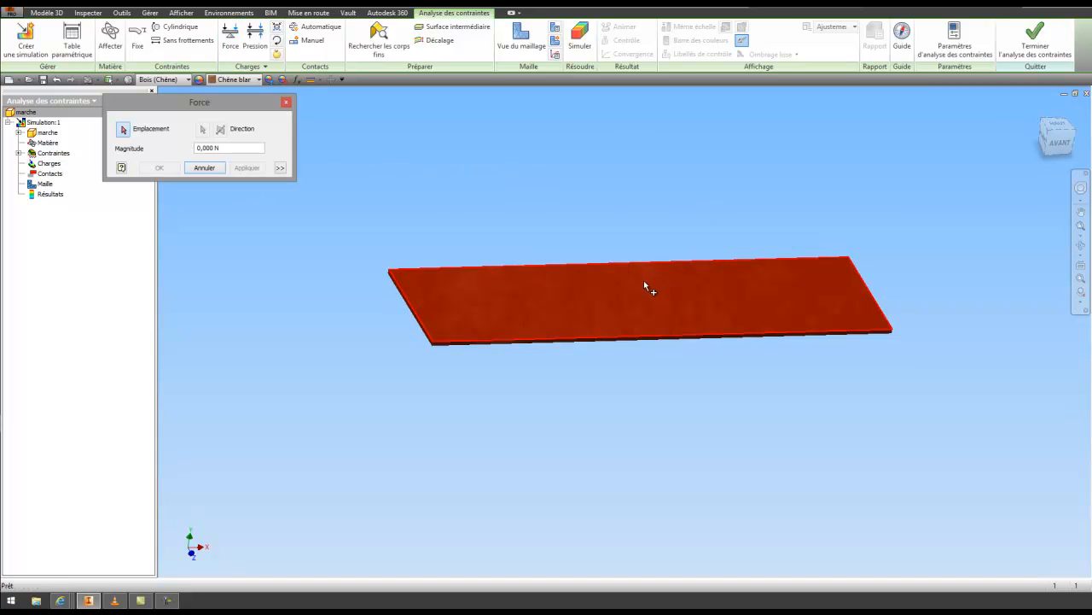
pyautogui.click(642, 304)
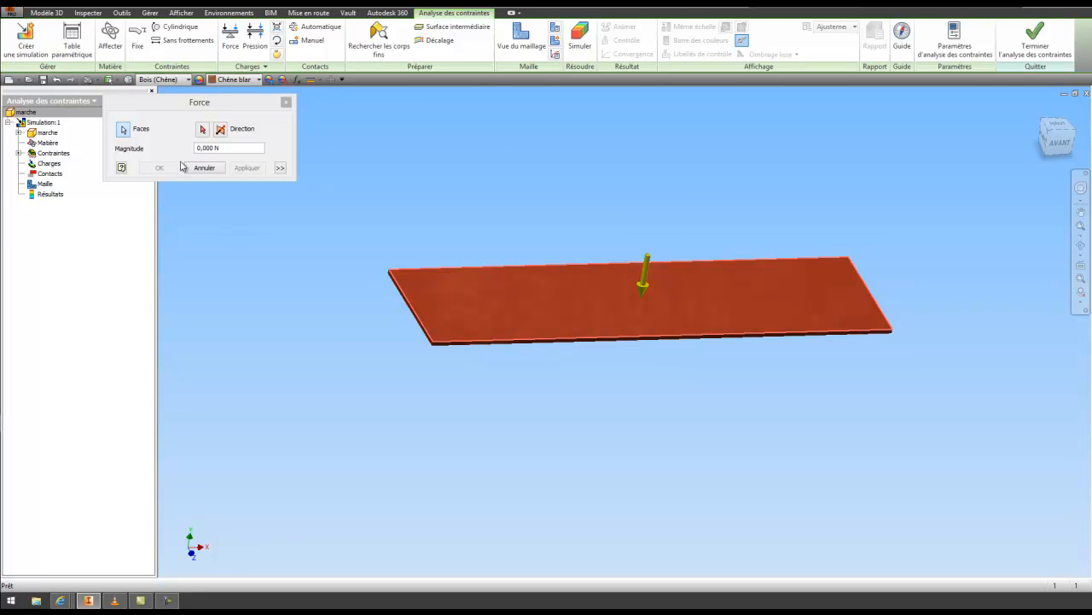
pyautogui.moveTo(220, 148); pyautogui.dragTo(158, 152)
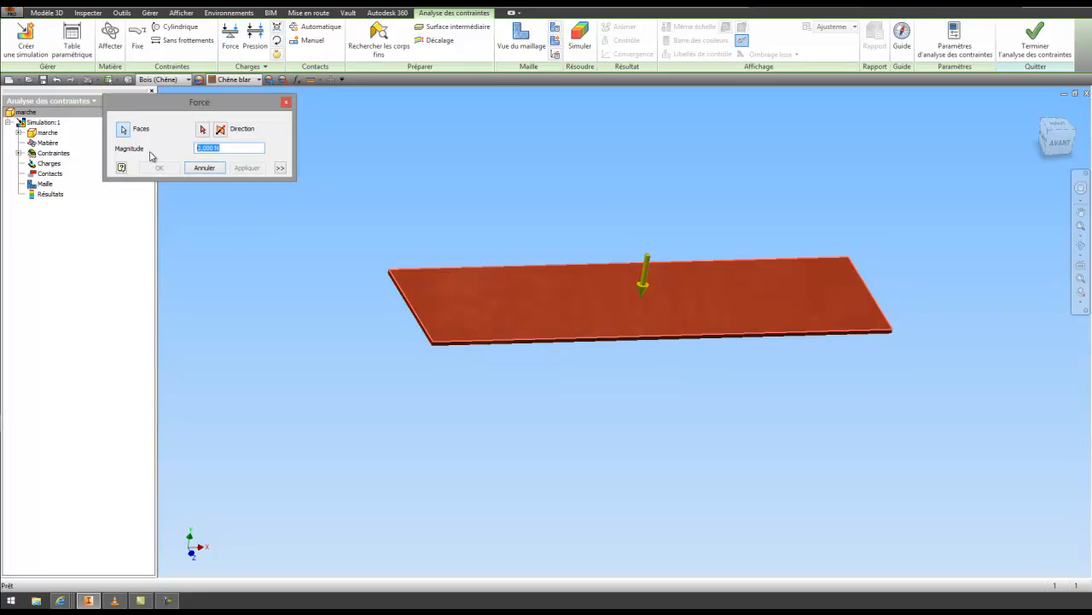
pyautogui.write('1500')
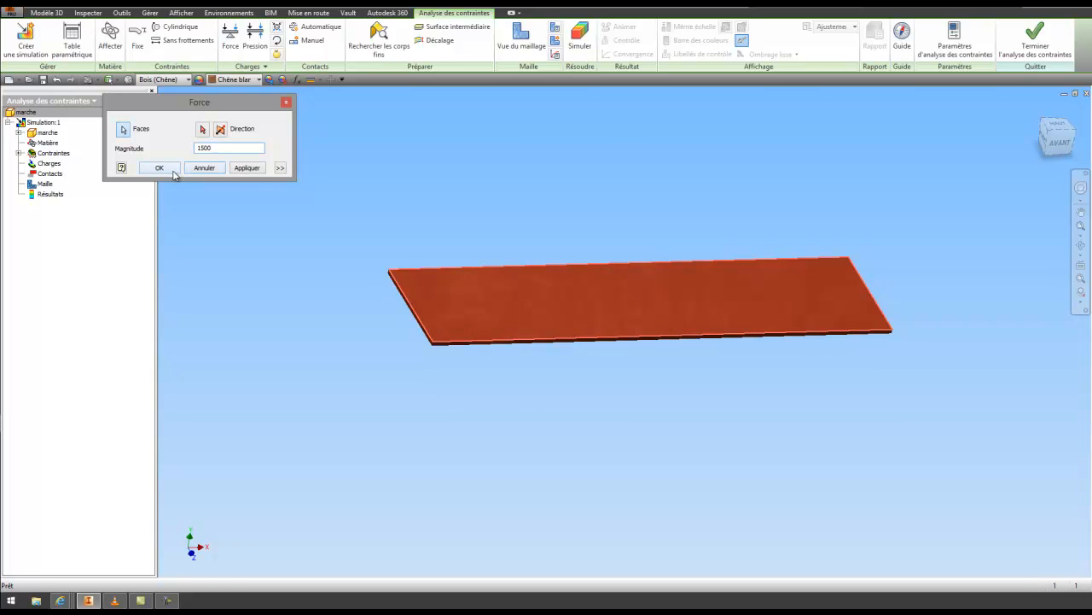
pyautogui.click(173, 171)
pyautogui.moveTo(358, 197); pyautogui.dragTo(373, 221, button='middle')
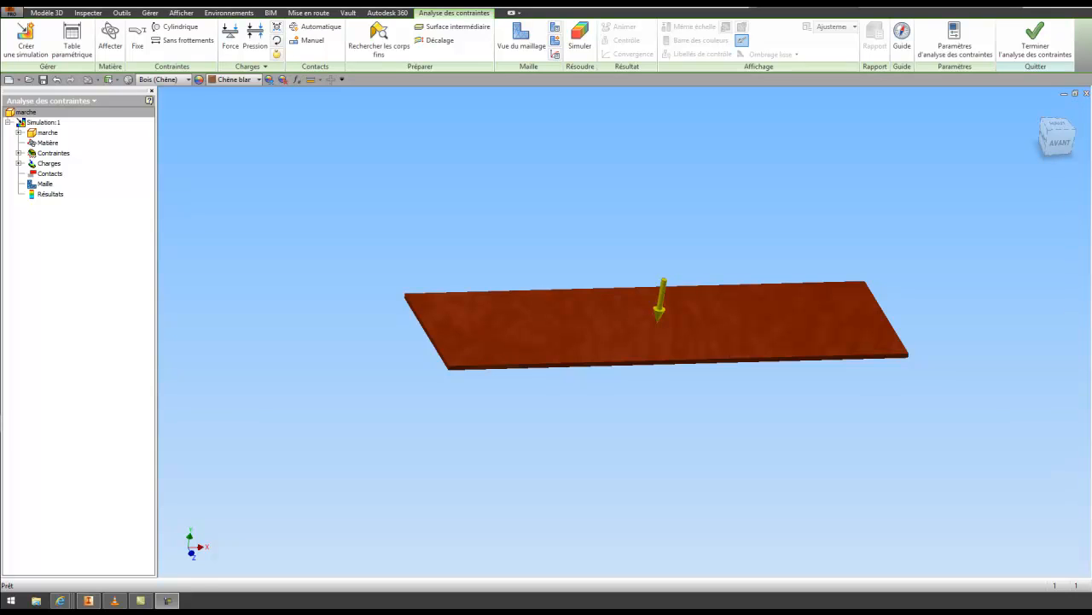
# Add the epaisseur parameter of marche to the parametric table and set its values to 2;4;6;8;10 mm
pyautogui.click(71, 40)
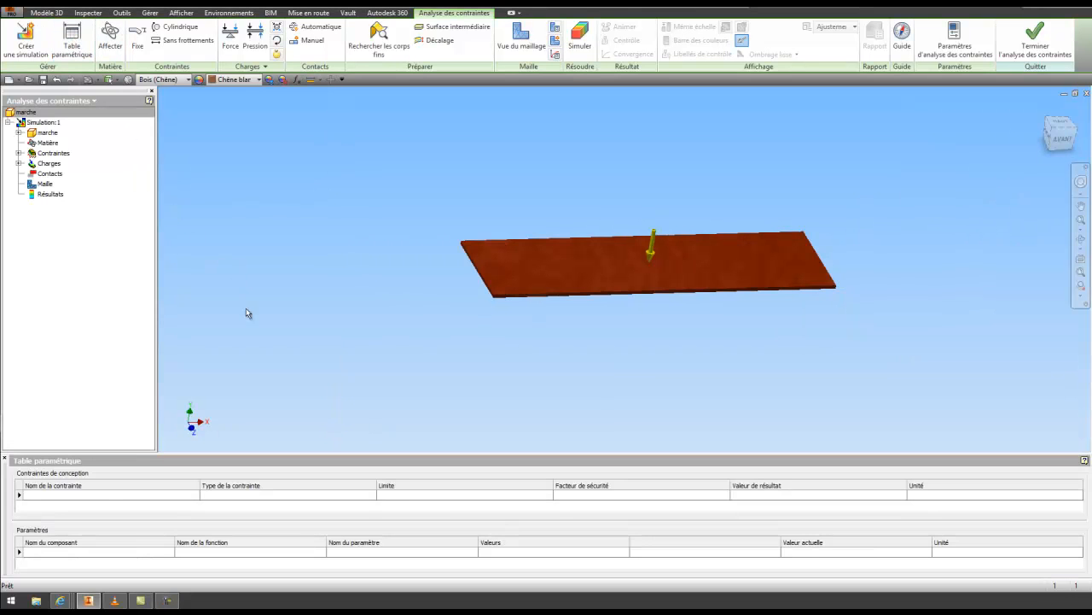
pyautogui.click(48, 134)
pyautogui.rightClick(49, 135)
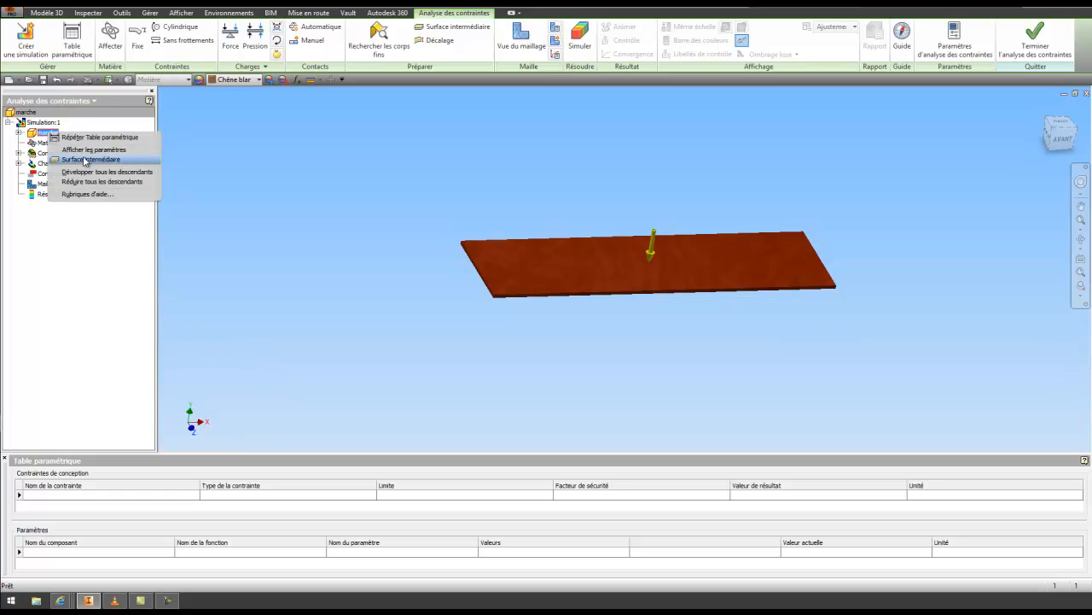
pyautogui.click(89, 150)
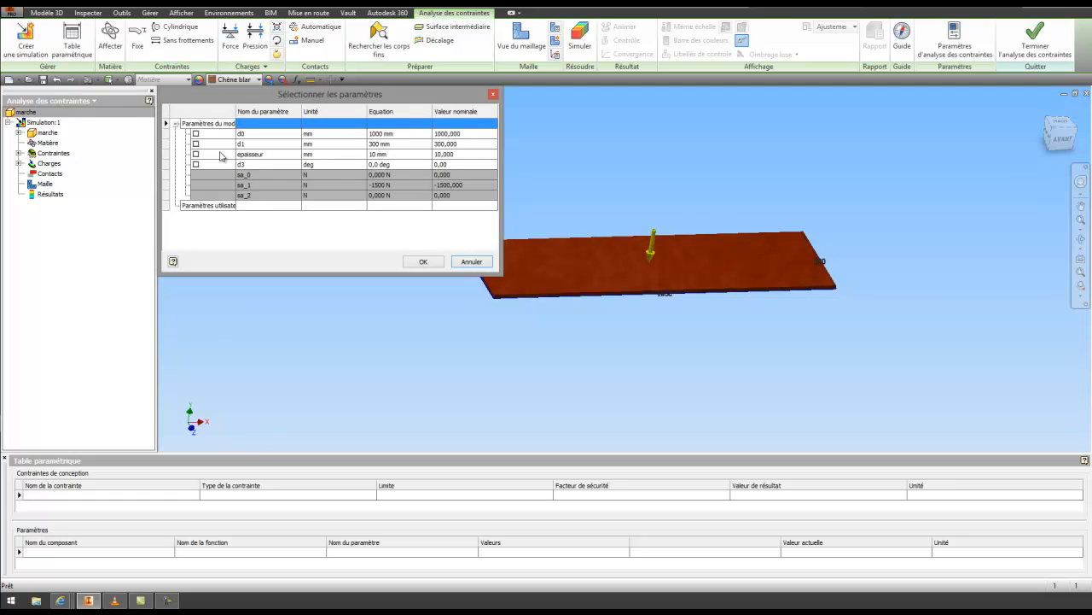
pyautogui.click(195, 155)
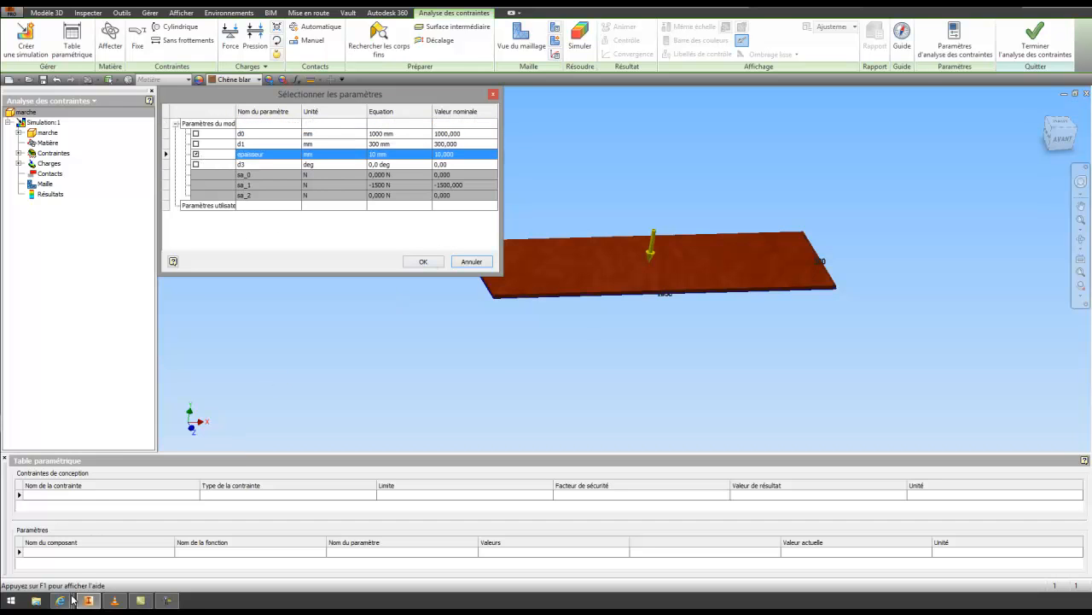
pyautogui.click(415, 262)
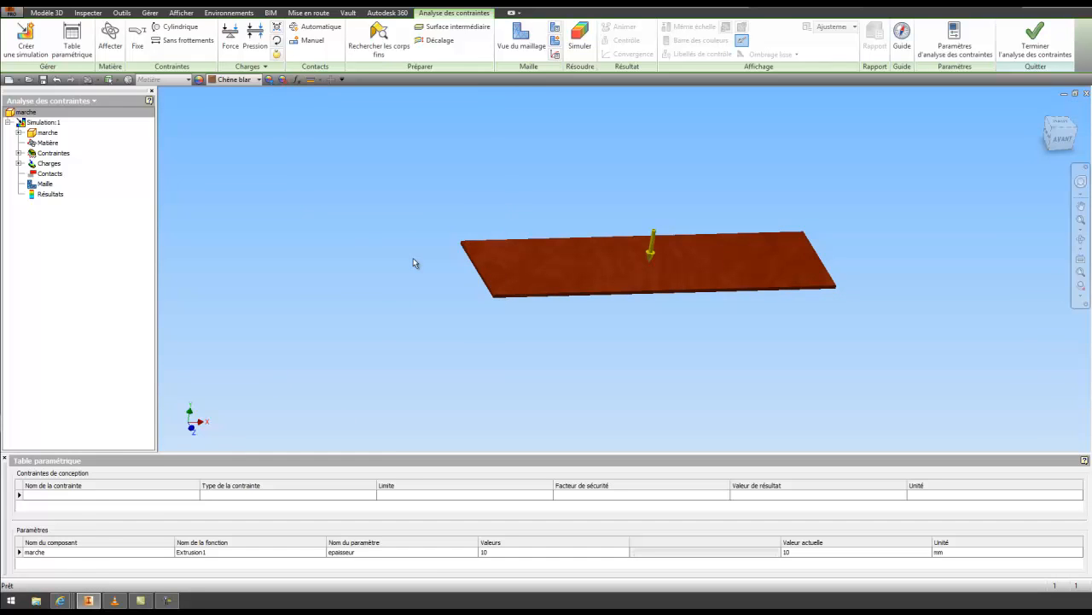
pyautogui.doubleClick(492, 558)
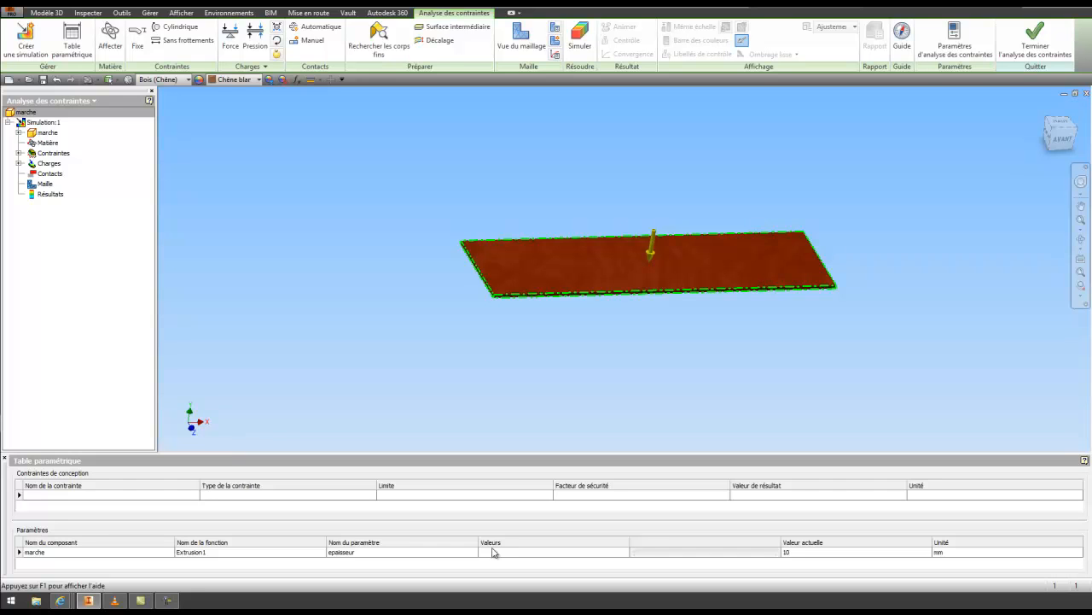
pyautogui.write(';4;6;8;10')
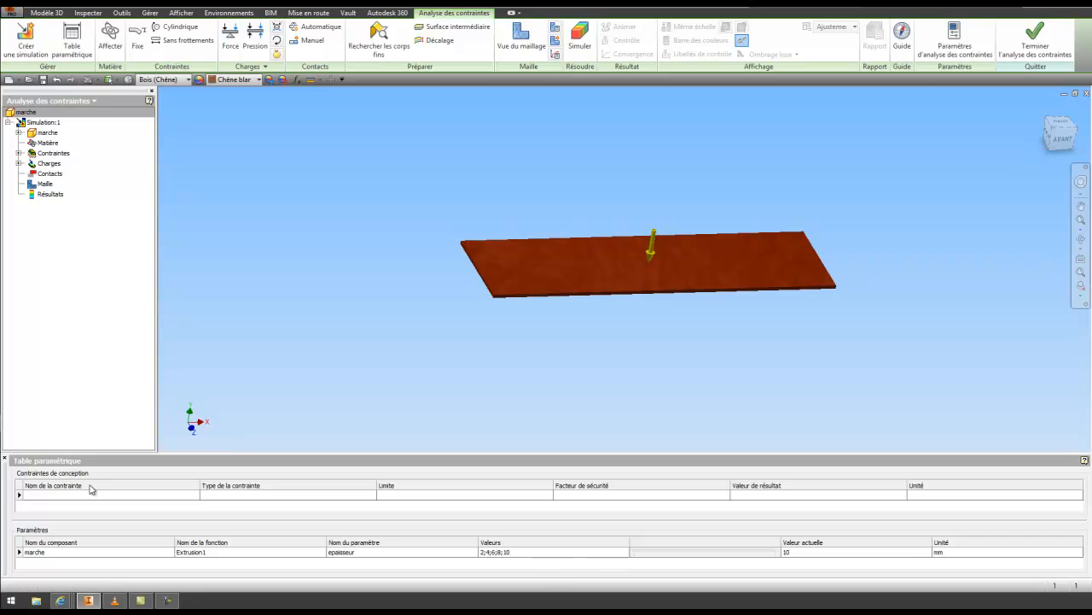
# Add Masse and the maximum Déplacement over the whole geometry as design constraints in the parametric table
pyautogui.click(51, 504)
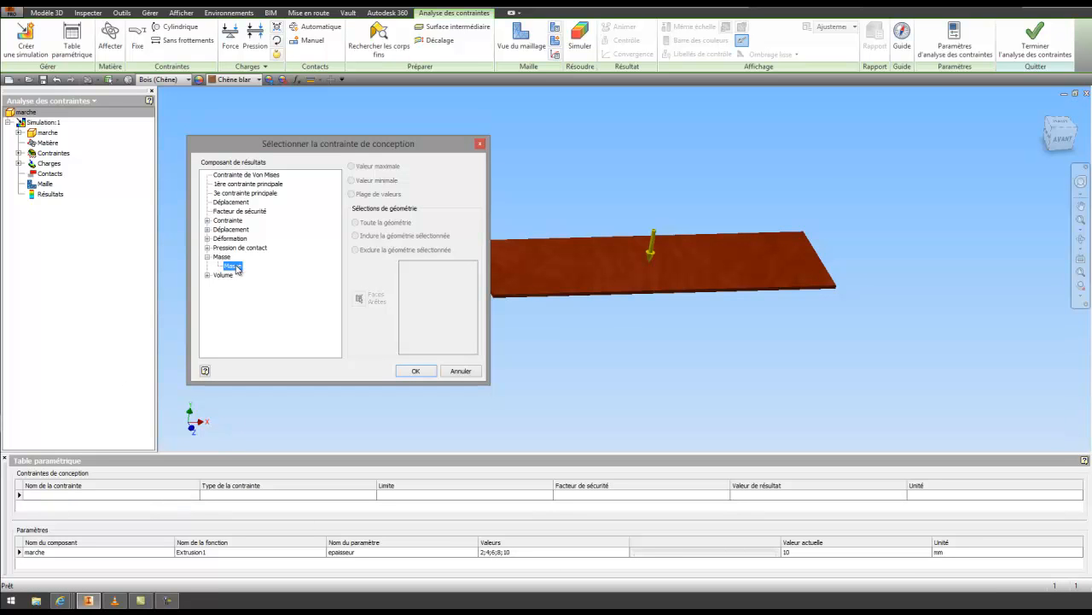
pyautogui.click(415, 371)
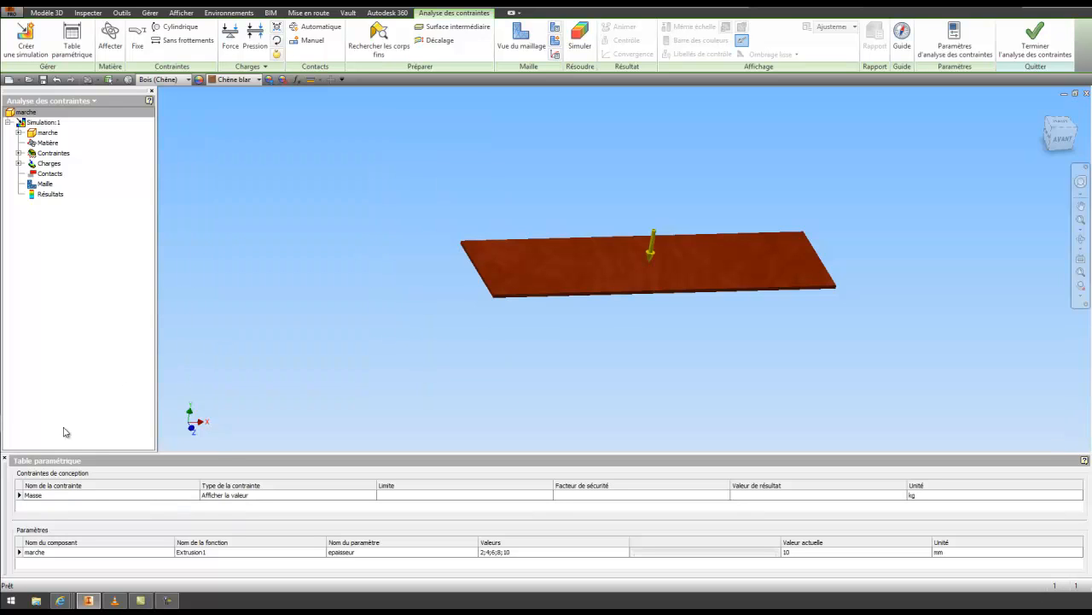
pyautogui.rightClick(54, 501)
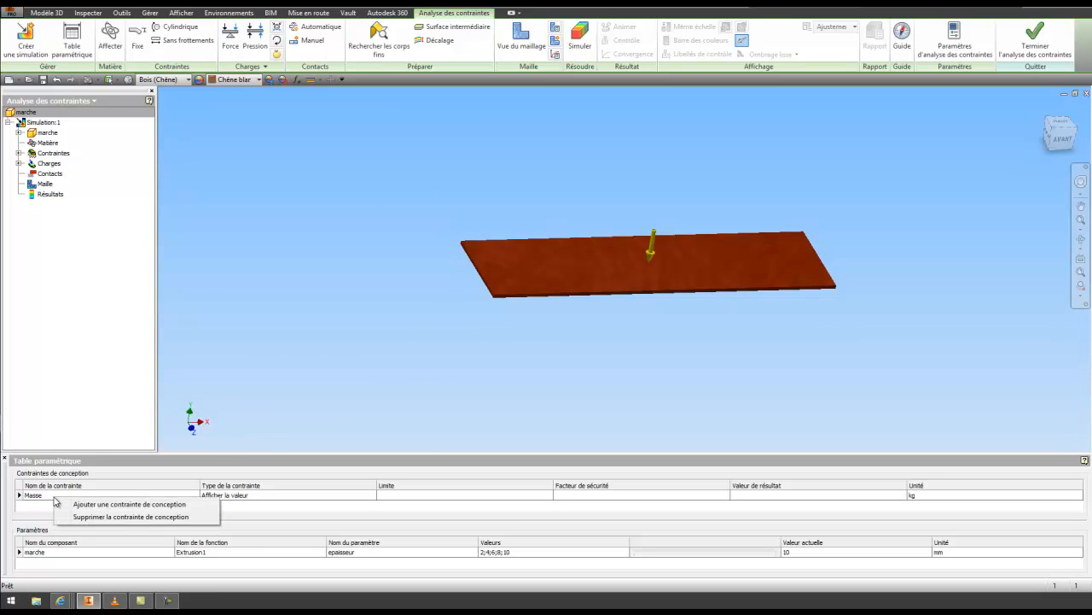
pyautogui.click(99, 504)
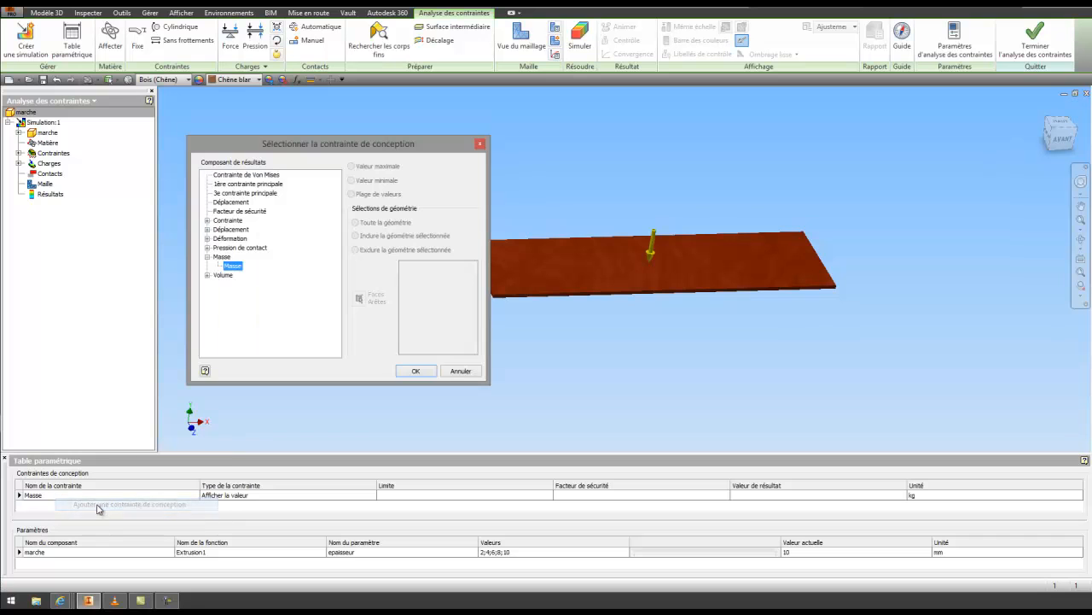
pyautogui.click(226, 203)
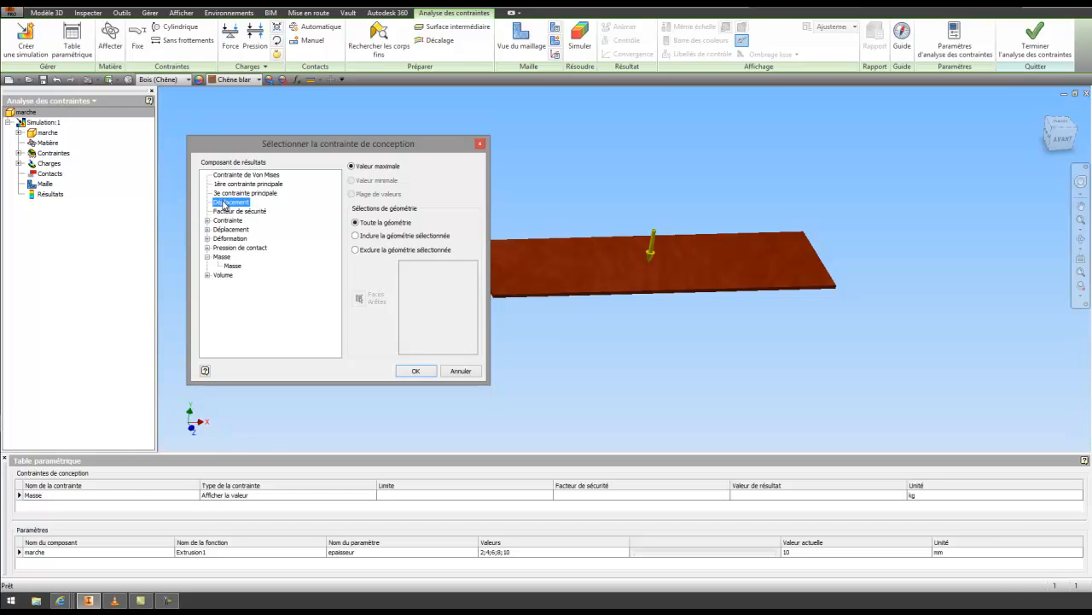
pyautogui.click(417, 371)
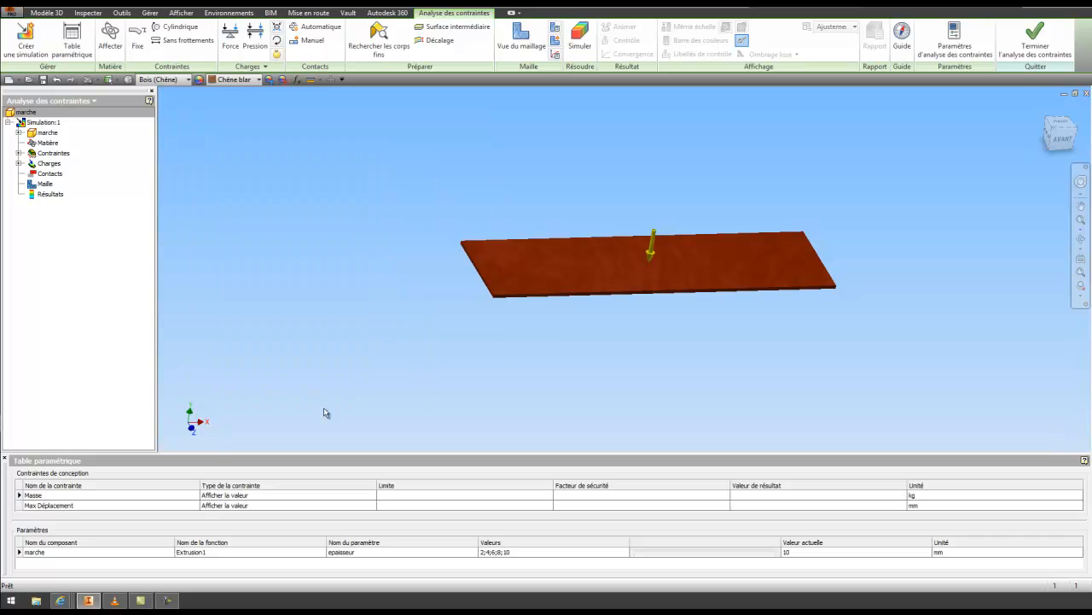
pyautogui.rightClick(36, 507)
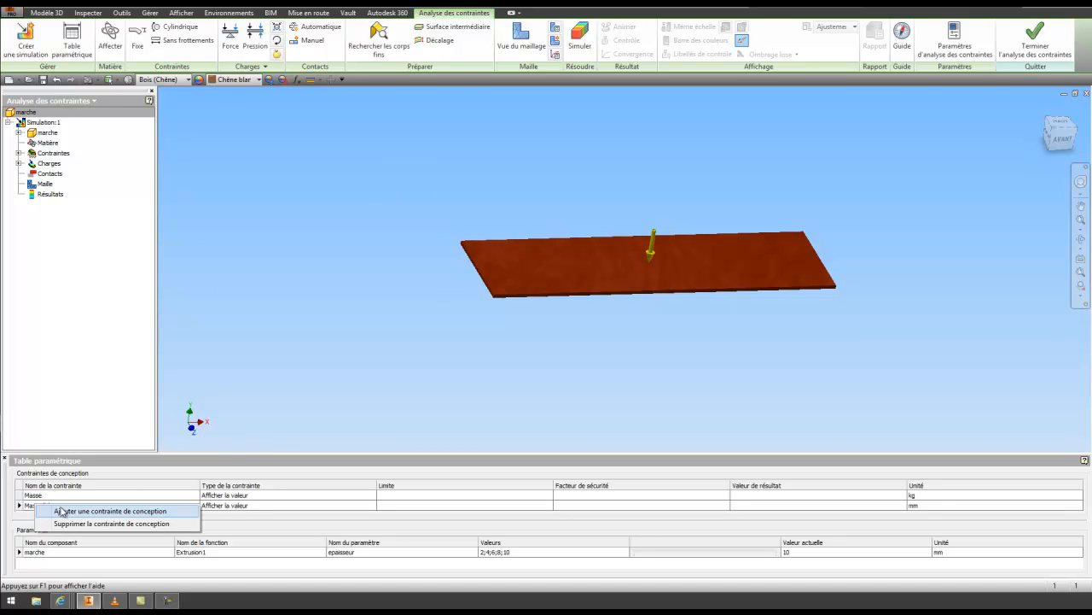
pyautogui.click(67, 512)
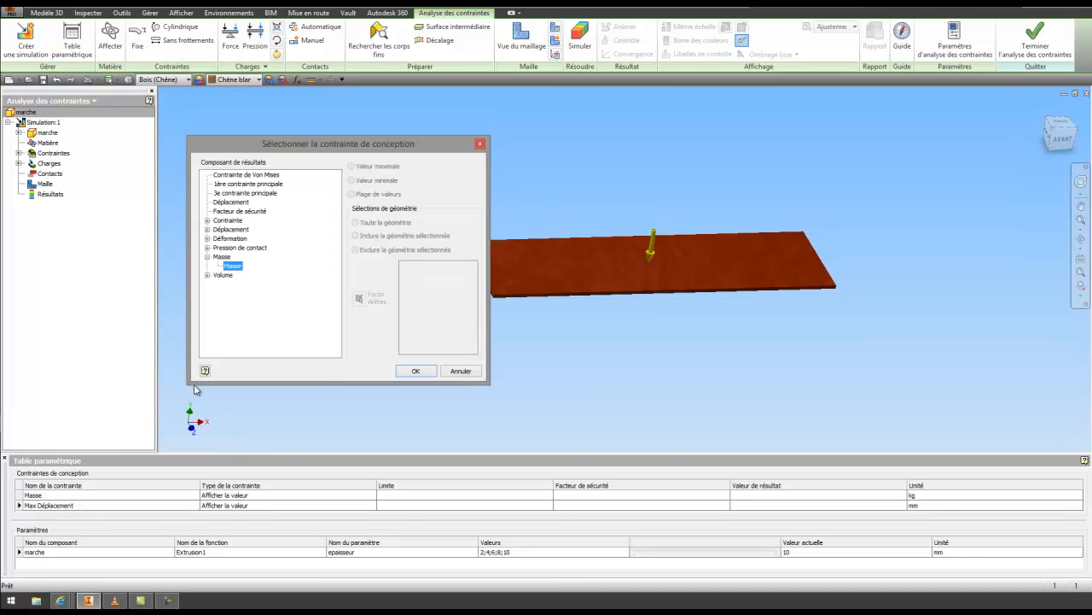
pyautogui.click(444, 373)
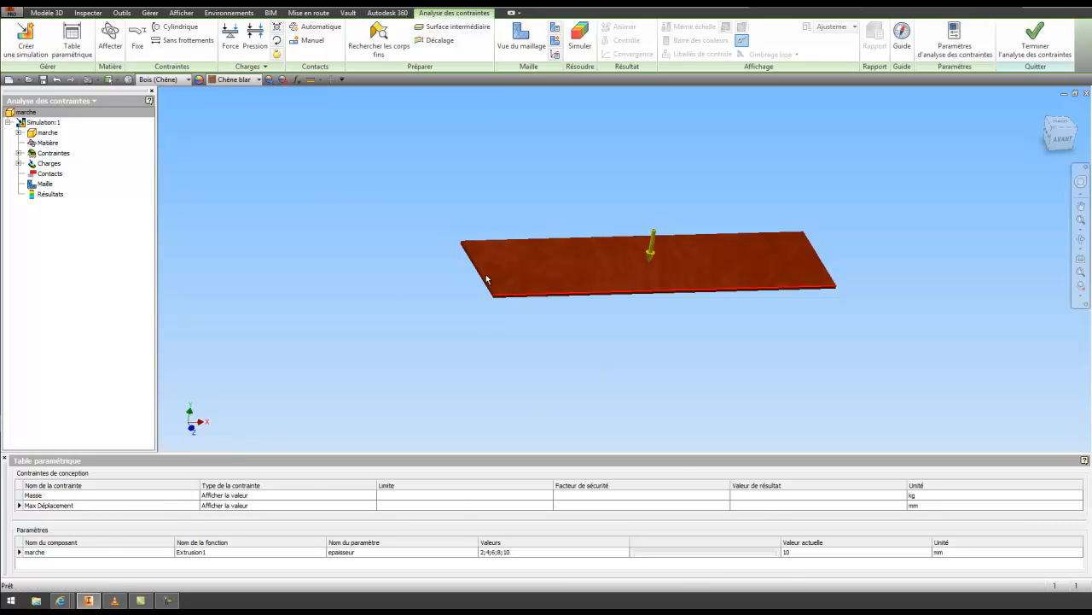
# Expand the Contraintes and Charges branches of the simulation and reopen the force load's definition to check it
pyautogui.scroll(3, 383, 241)
pyautogui.moveTo(383, 242); pyautogui.dragTo(385, 302, button='middle')
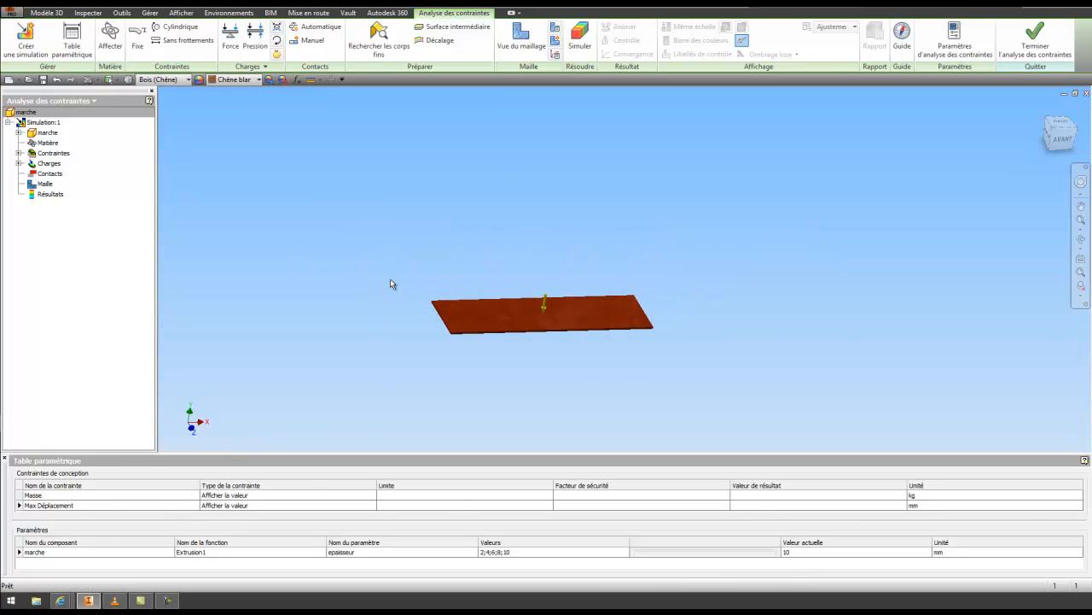
pyautogui.click(18, 152)
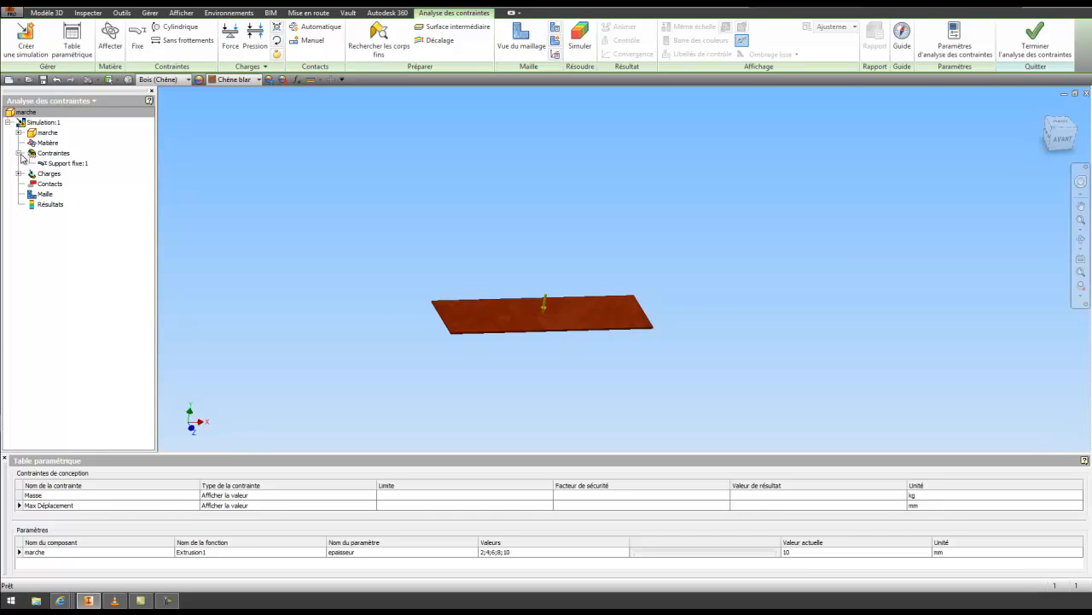
pyautogui.click(19, 173)
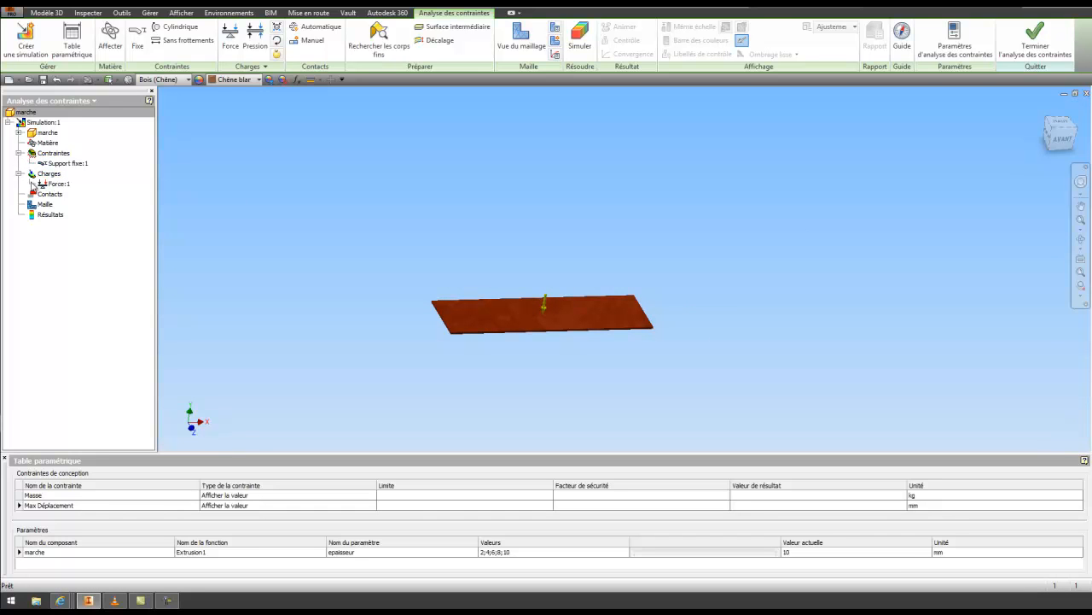
pyautogui.rightClick(53, 187)
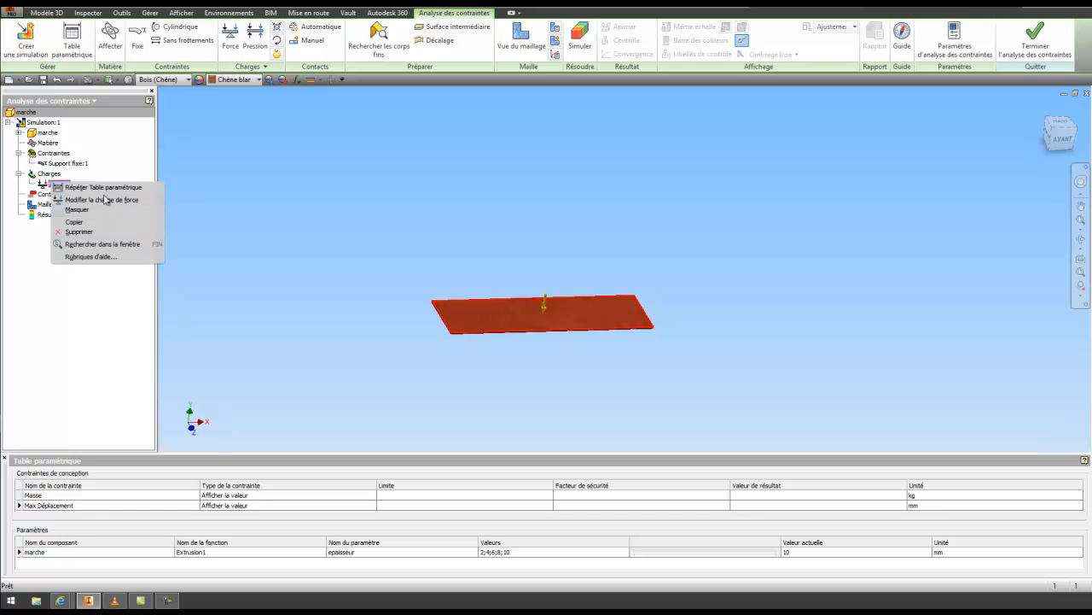
pyautogui.click(96, 202)
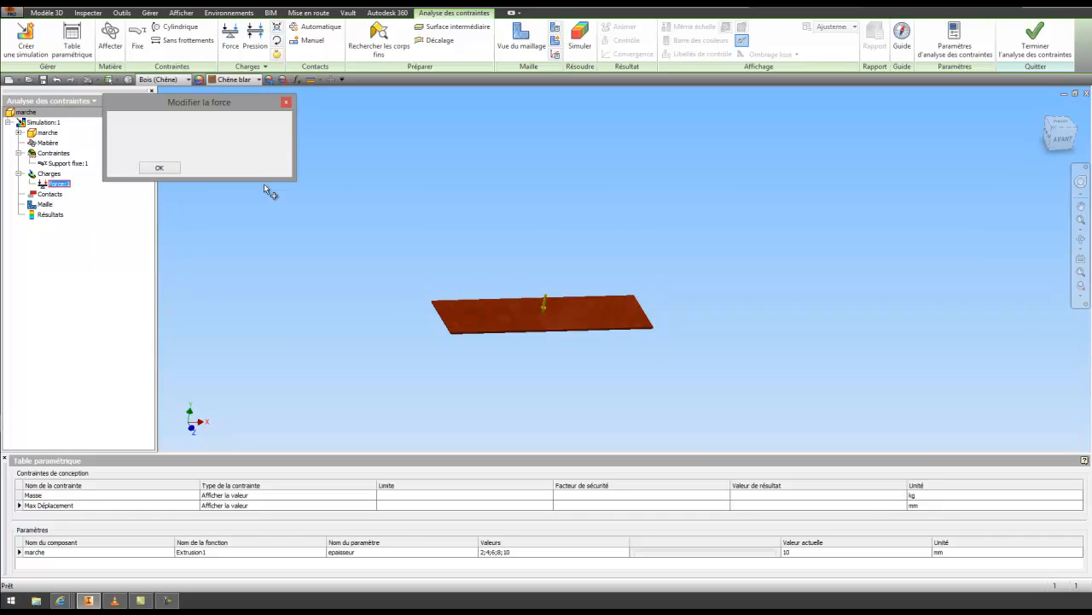
pyautogui.click(159, 167)
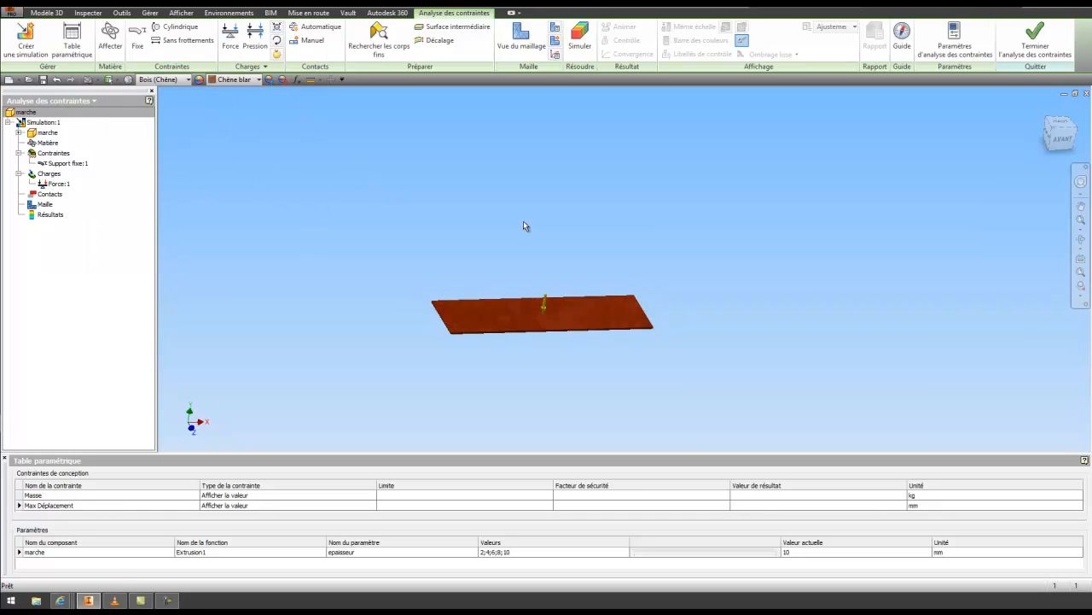
# Run the static simulation with the Jeu de configurations concis option and close the simulation report
pyautogui.moveTo(524, 224); pyautogui.dragTo(558, 185, button='middle')
pyautogui.click(581, 38)
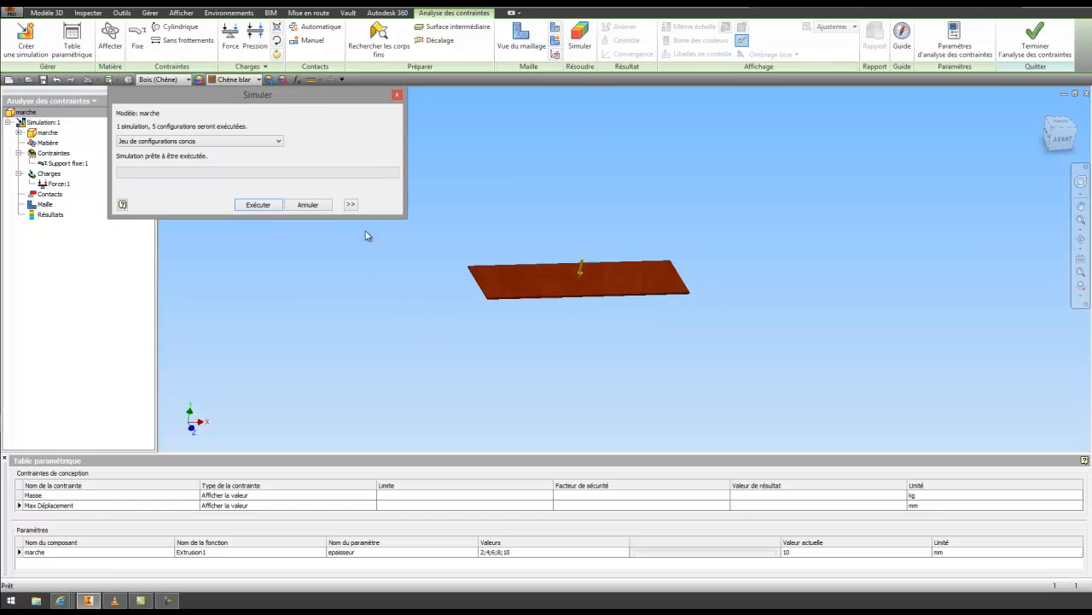
pyautogui.click(257, 206)
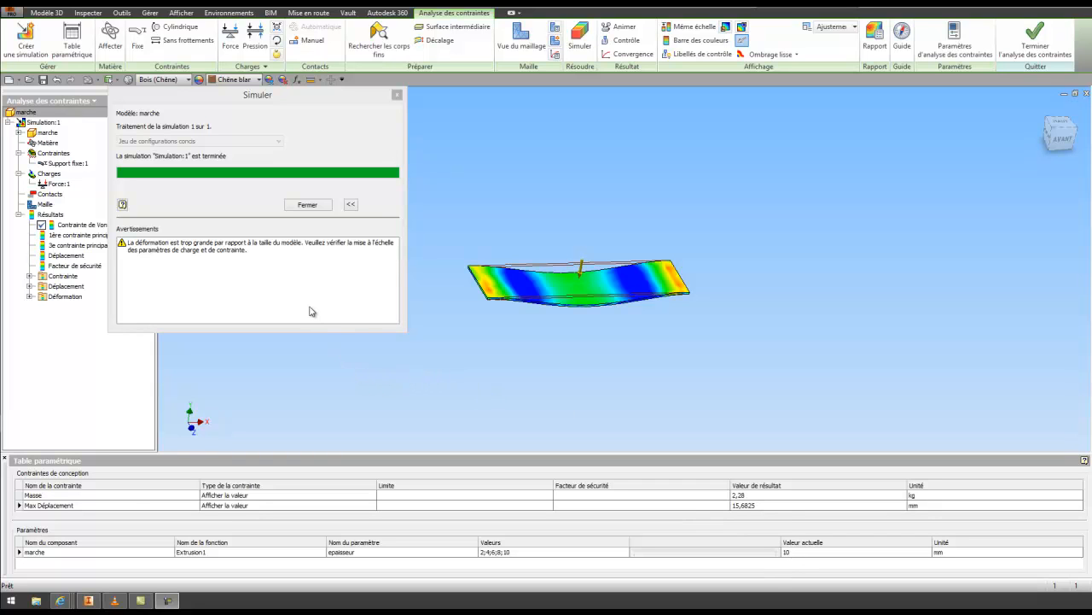
pyautogui.click(307, 205)
pyautogui.scroll(-2, 386, 205)
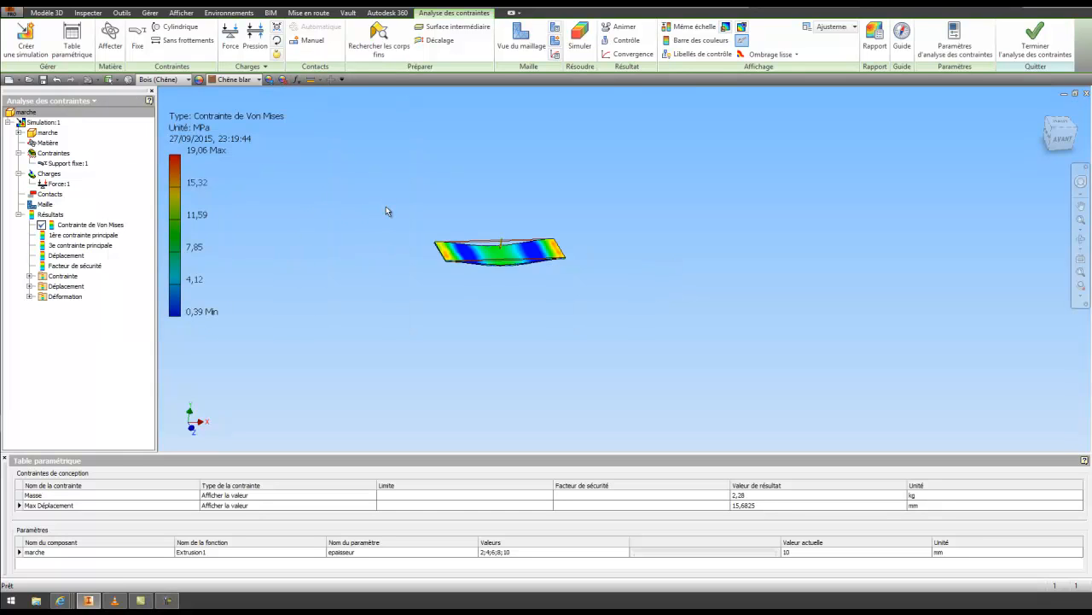
# Extend the epaisseur values to 2;4;6;8;10;15;20;30 mm and rerun the simulation with the concise configuration set
pyautogui.click(510, 554)
pyautogui.click(510, 554)
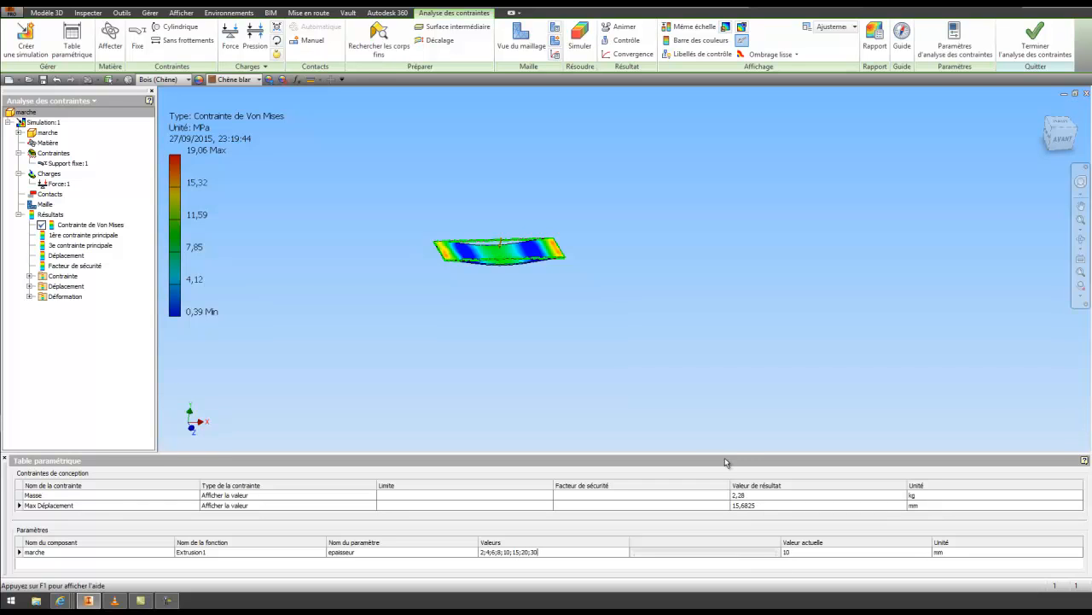
pyautogui.click(579, 38)
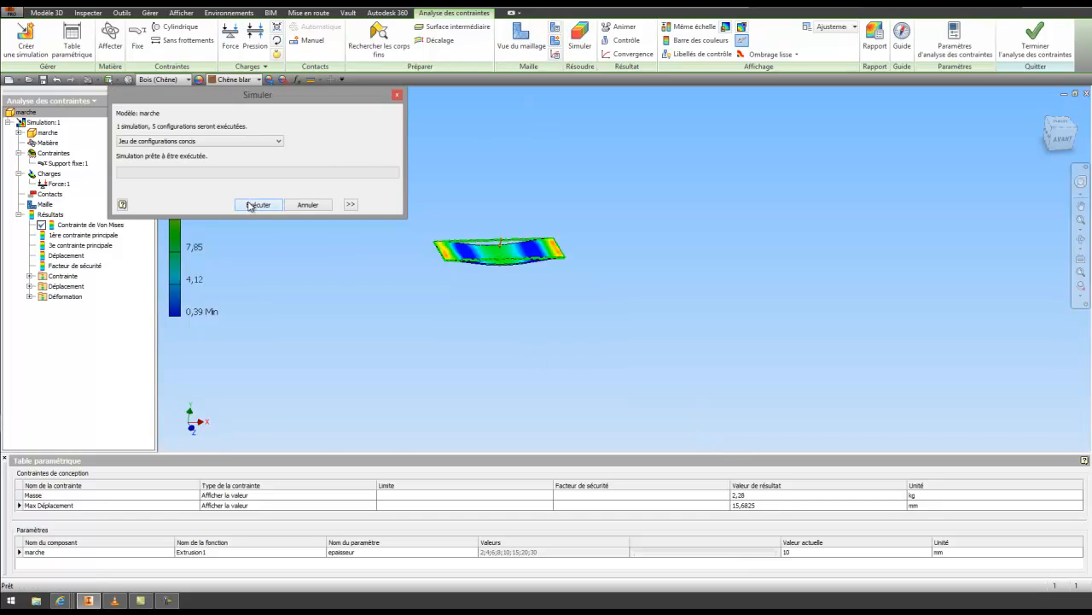
pyautogui.click(256, 205)
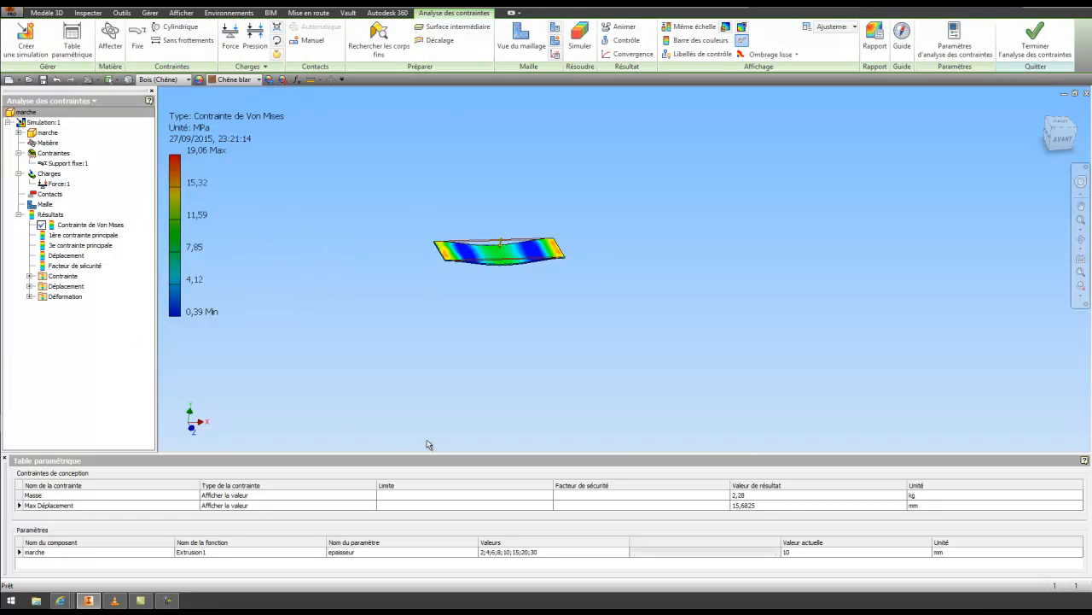
# View the deformed board from the front and set its deformation display scale to Réel
pyautogui.scroll(-5, 493, 284)
pyautogui.moveTo(486, 251); pyautogui.dragTo(561, 345, button='middle')
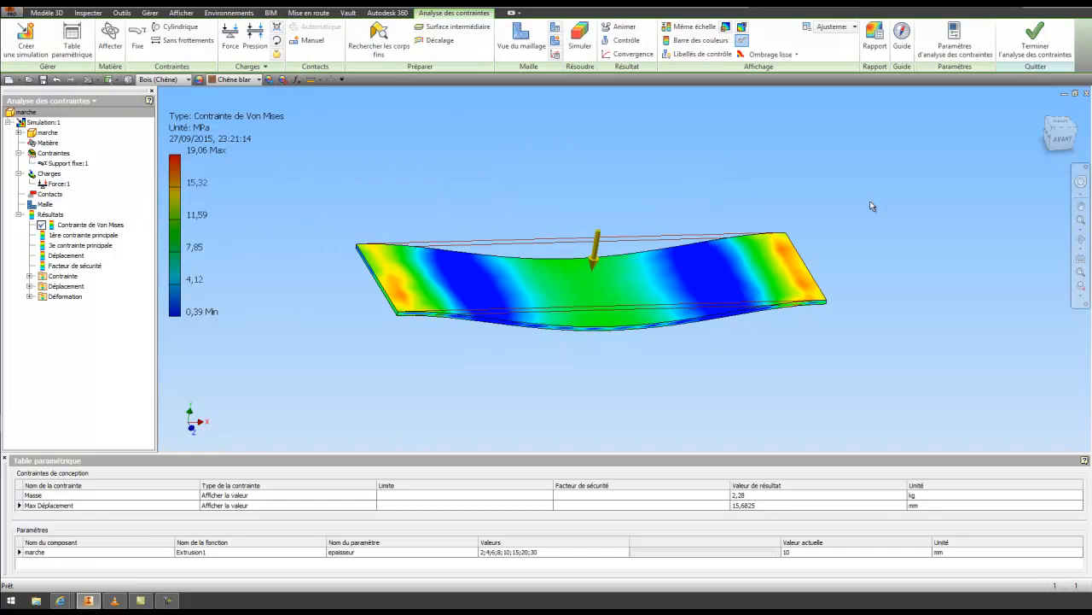
pyautogui.click(1063, 141)
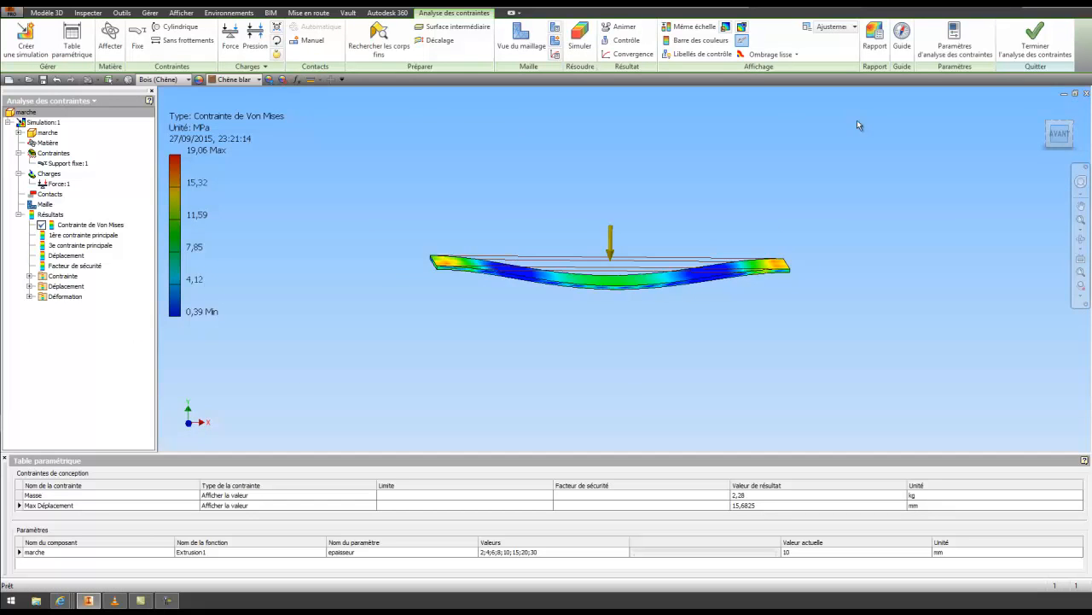
pyautogui.click(856, 28)
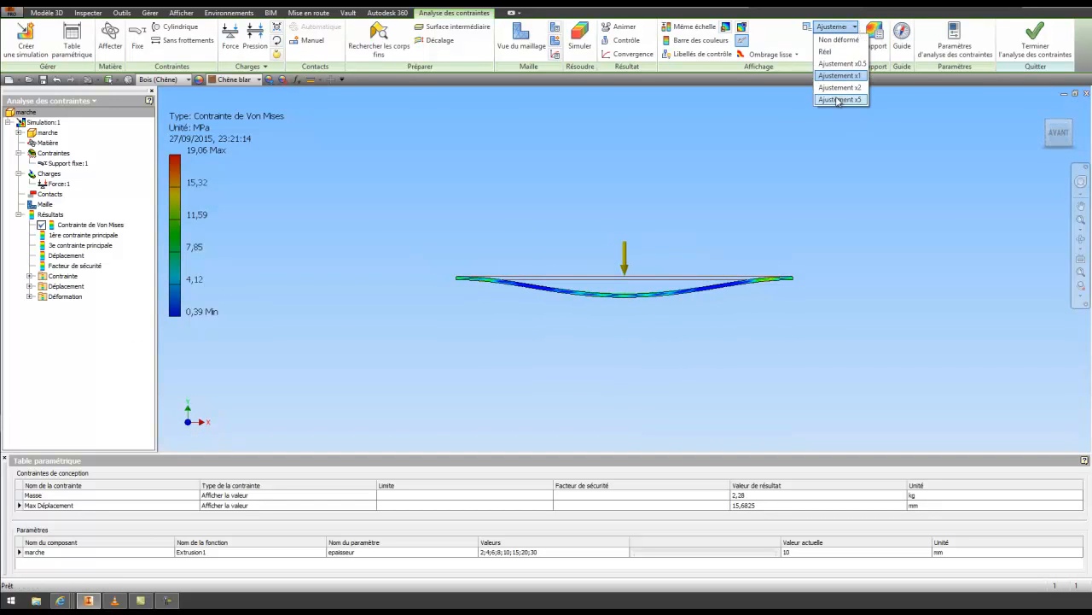
pyautogui.click(828, 52)
pyautogui.moveTo(629, 236); pyautogui.dragTo(615, 217, button='middle')
pyautogui.scroll(-3, 546, 247)
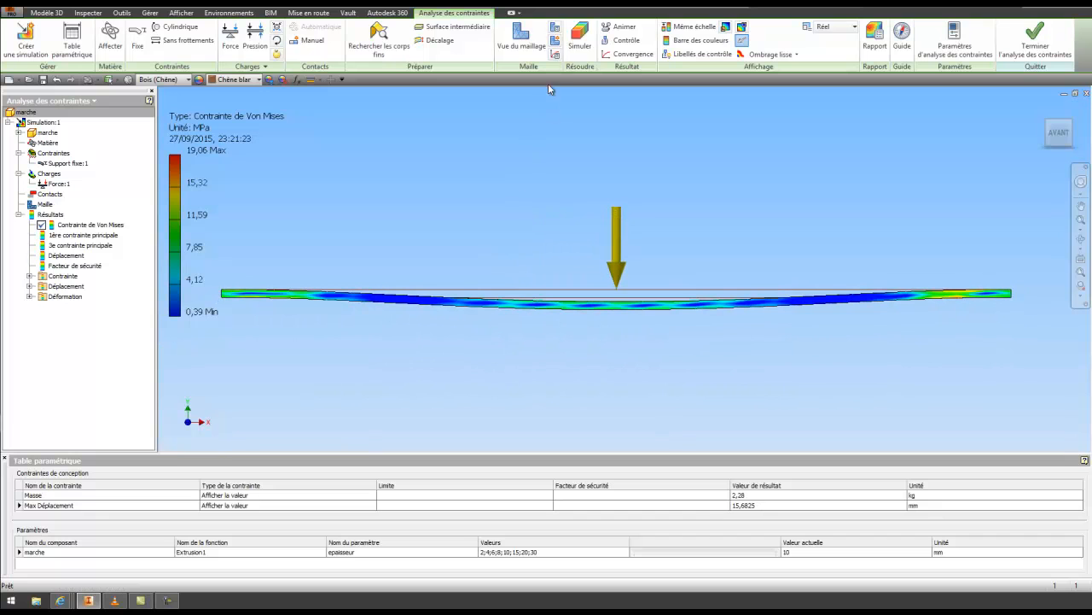
# Display the Déplacement result on the board with its maximum and minimum value labels
pyautogui.doubleClick(68, 255)
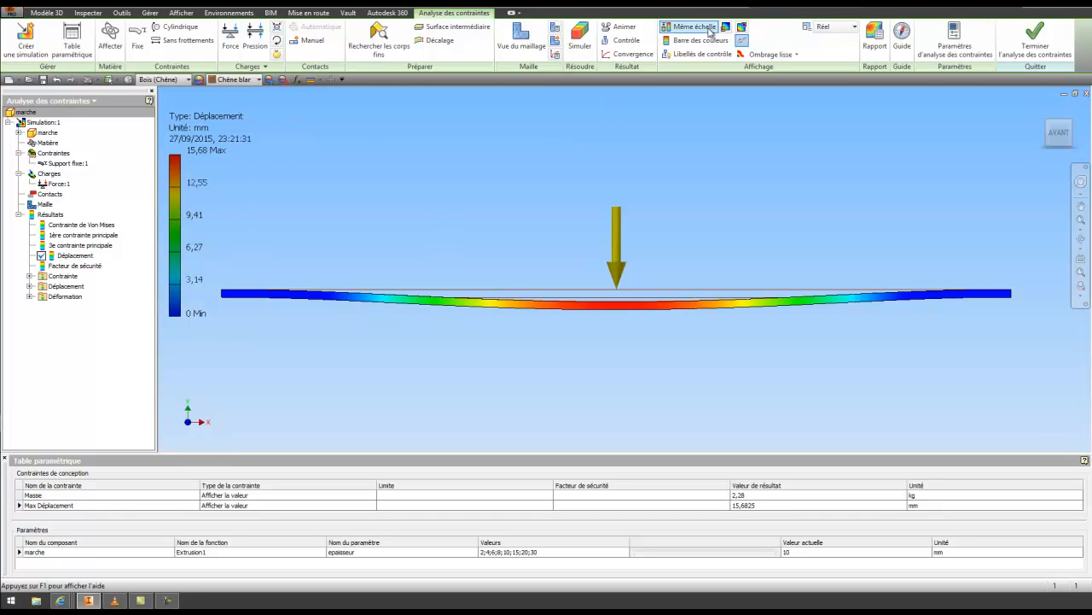
pyautogui.click(742, 28)
pyautogui.click(725, 26)
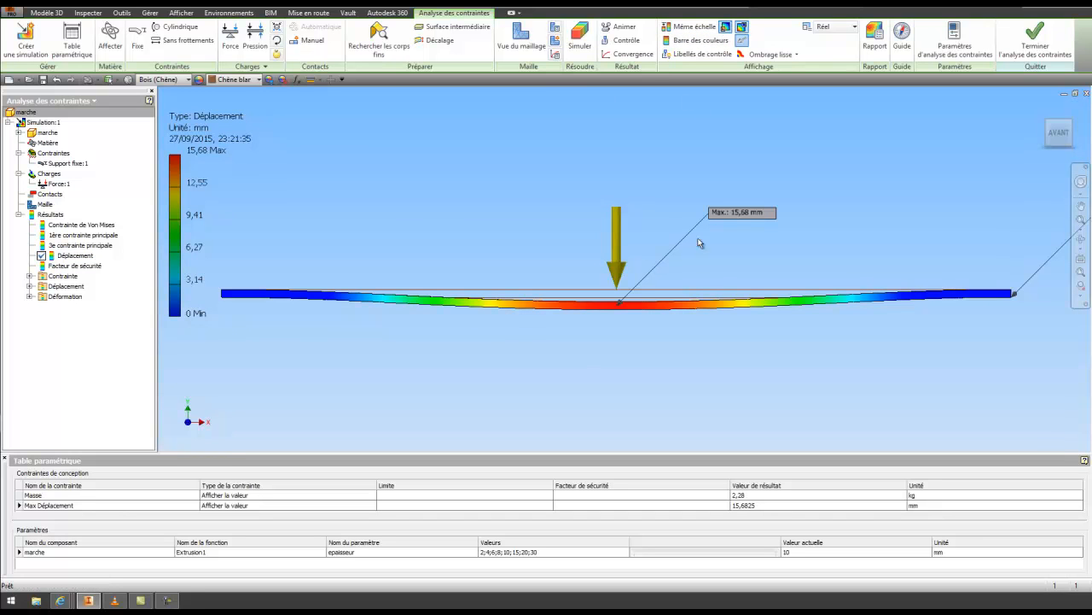
# Change the Max Déplacement design constraint to Placer dans l'intervalle with limits 0 - 3 mm
pyautogui.moveTo(652, 259); pyautogui.dragTo(627, 268, button='middle')
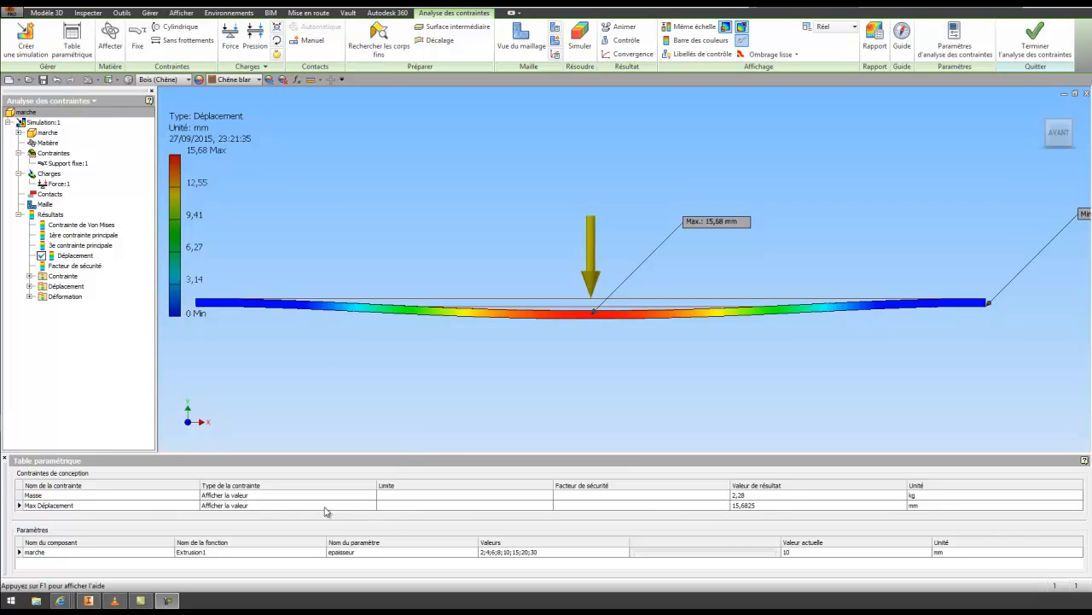
pyautogui.click(371, 510)
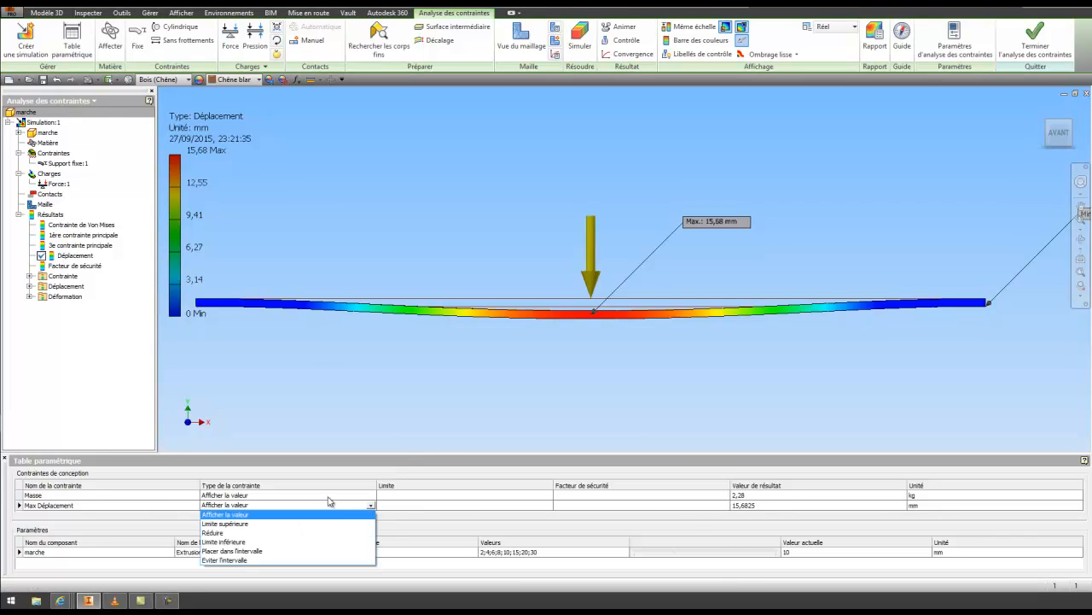
pyautogui.click(267, 553)
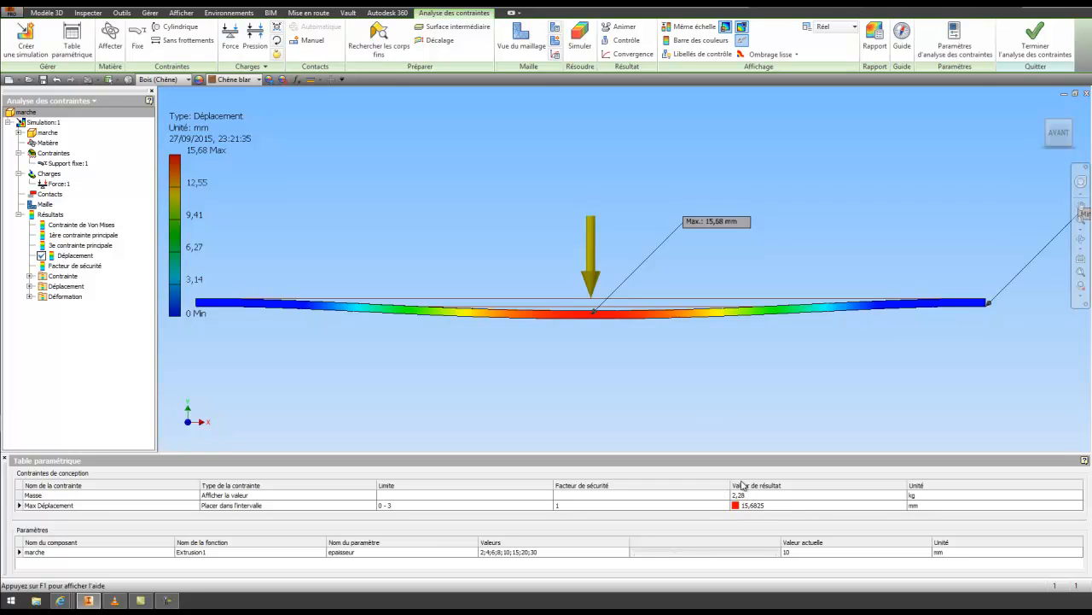
# Set the current epaisseur value to 20 mm and run the simulation for that thickness
pyautogui.click(708, 553)
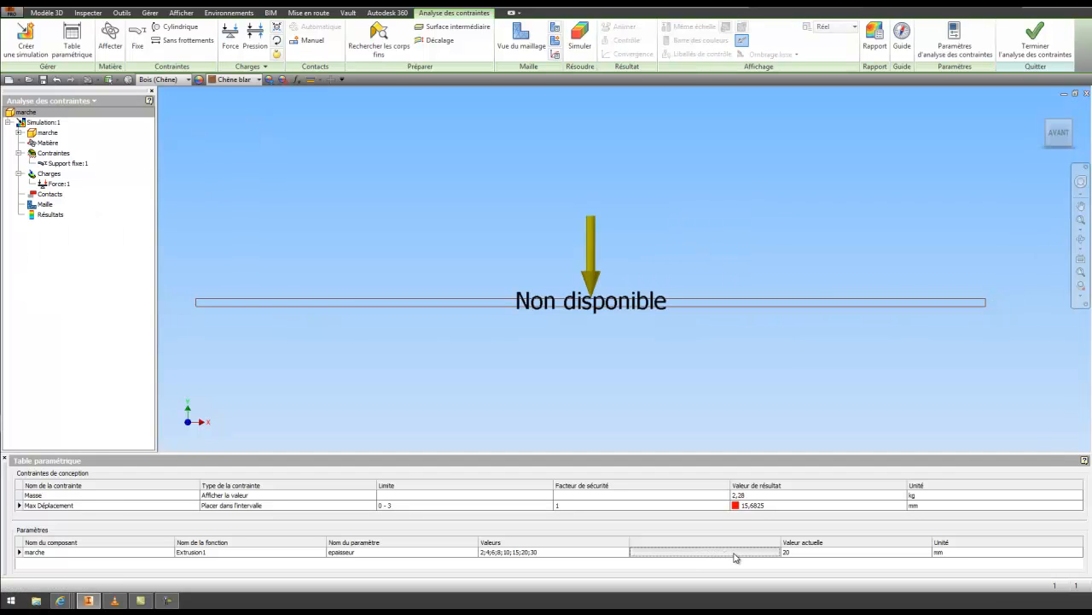
pyautogui.click(577, 38)
pyautogui.click(260, 205)
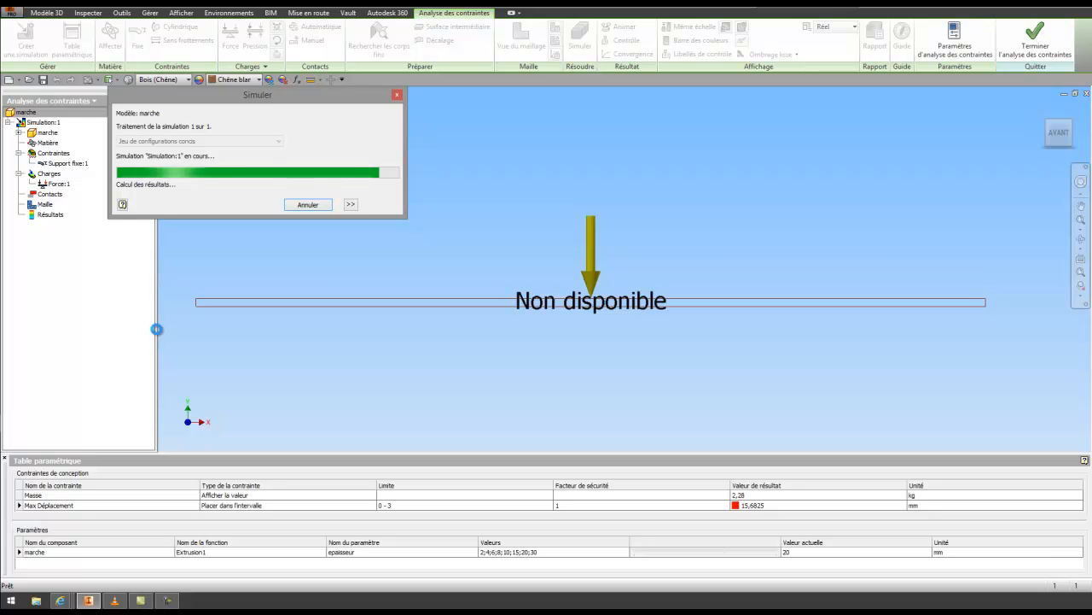
# Display the Déplacement result for the 20 mm thick board and examine the maximum deflection at midspan
pyautogui.moveTo(421, 209); pyautogui.dragTo(494, 254, button='middle')
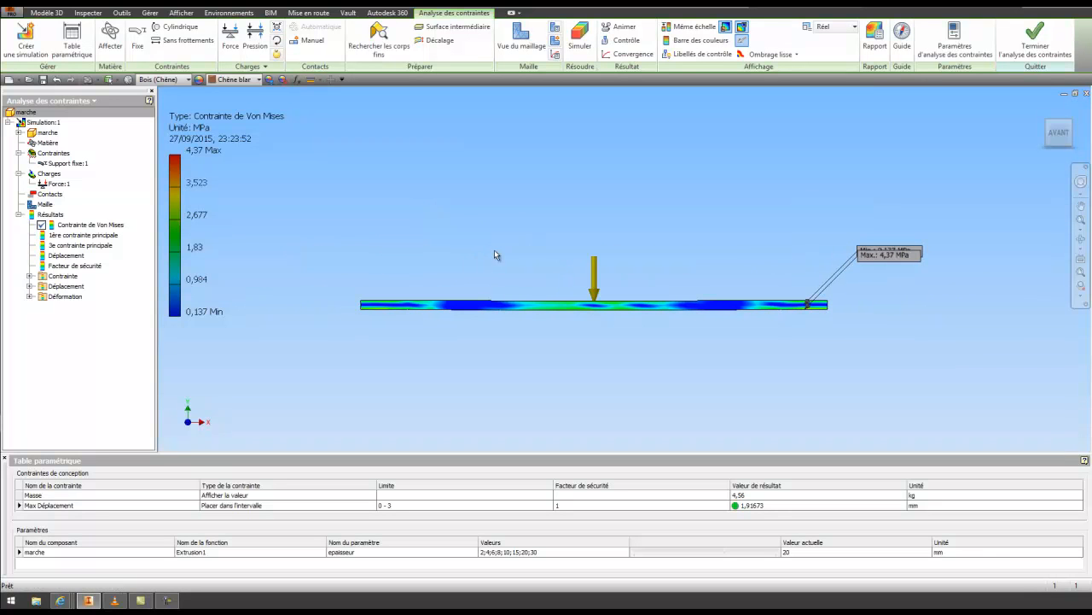
pyautogui.doubleClick(73, 256)
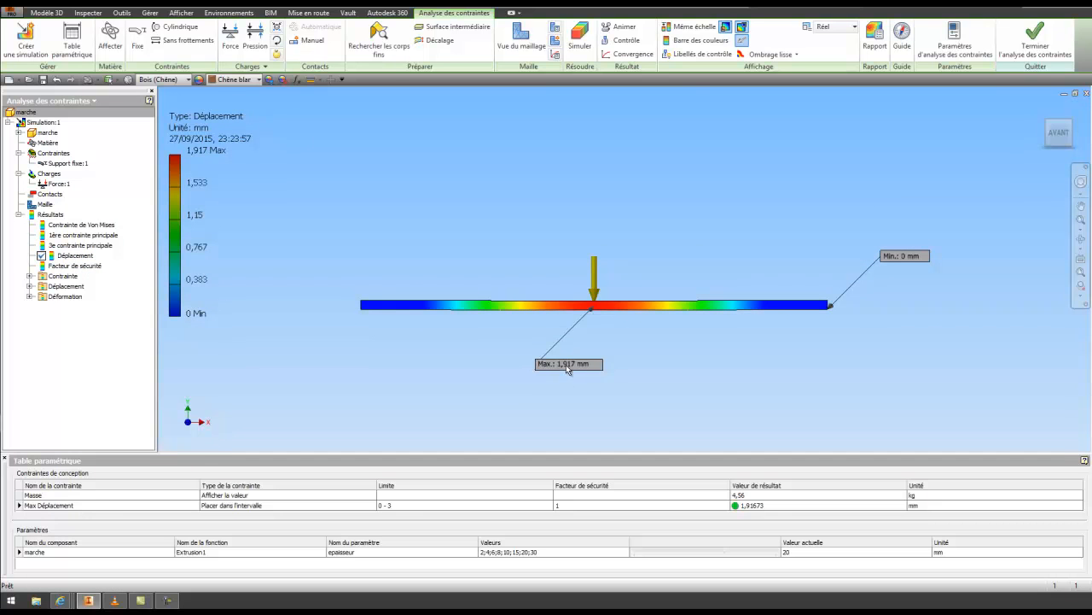
pyautogui.scroll(-2, 566, 373)
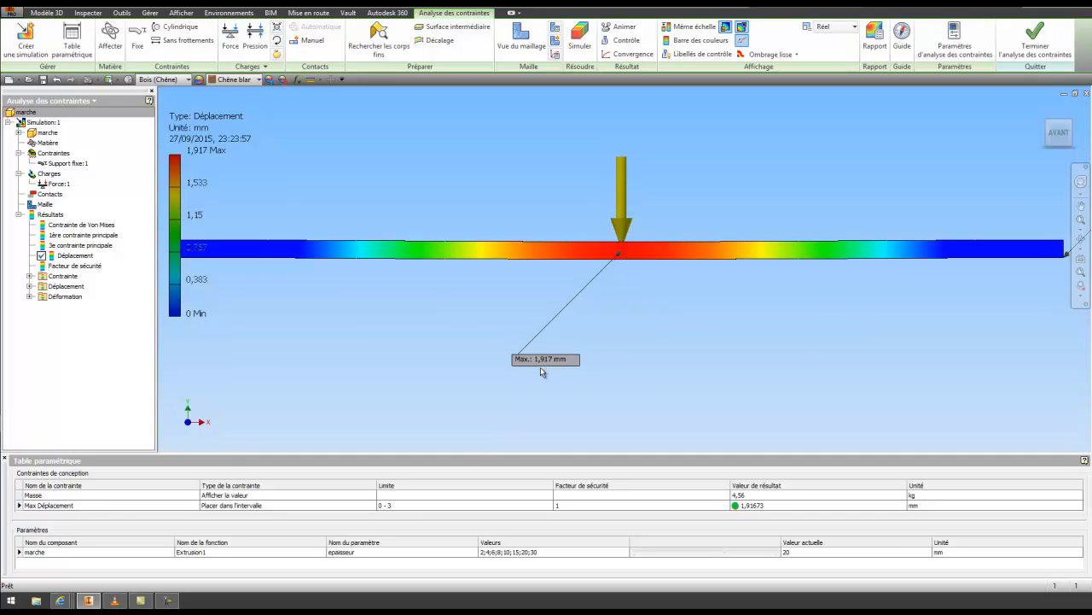
pyautogui.scroll(2, 540, 367)
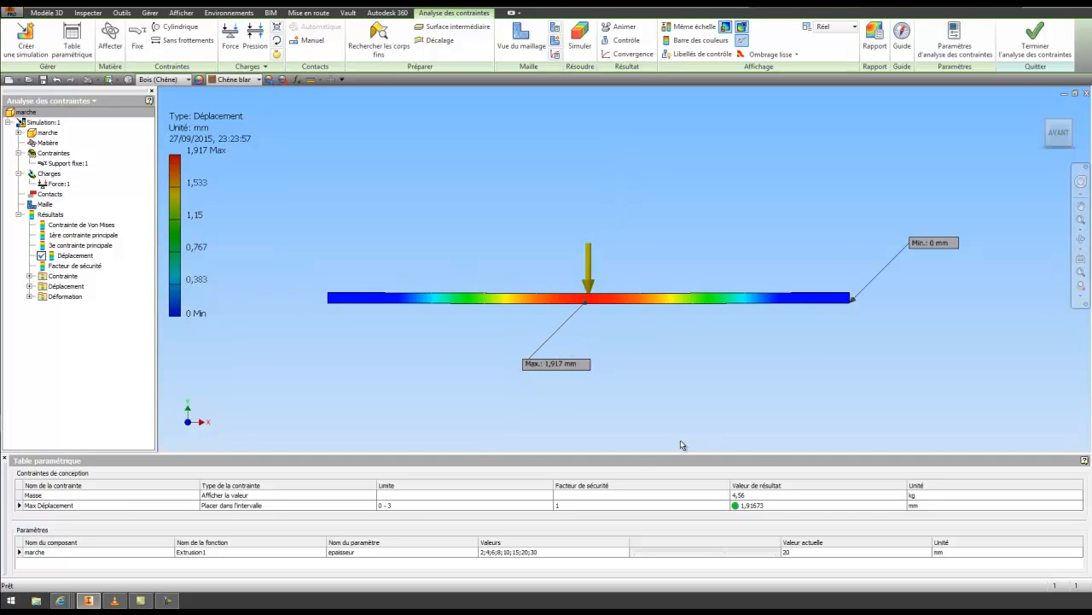
pyautogui.scroll(-2, 591, 344)
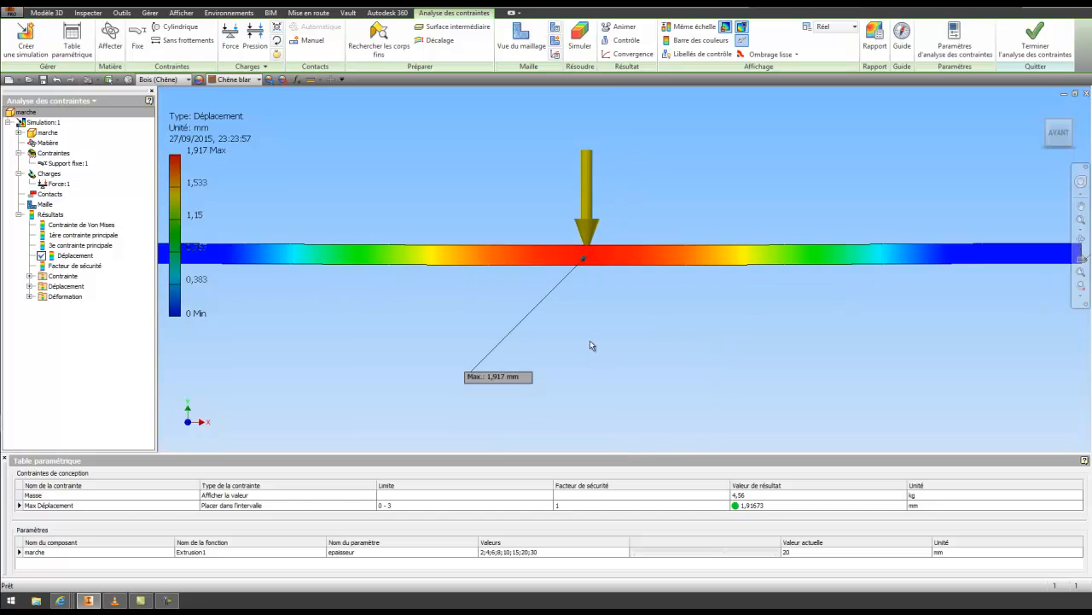
# Animate the displacement result at real deformation scale with the speed set to Le plus lent, and close the animation
pyautogui.click(616, 28)
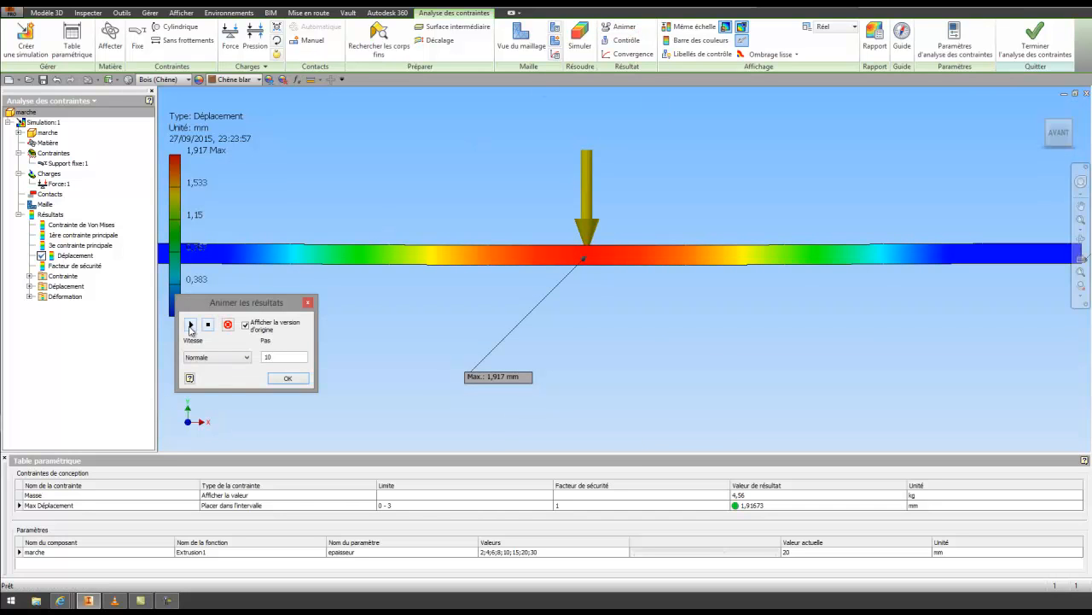
pyautogui.click(190, 326)
pyautogui.click(232, 358)
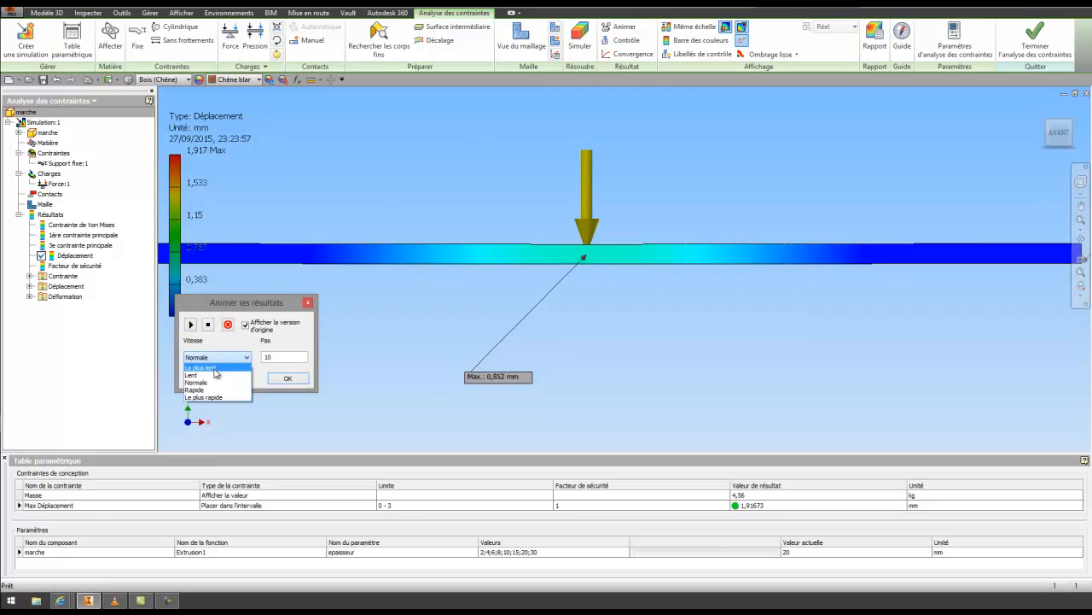
pyautogui.click(215, 369)
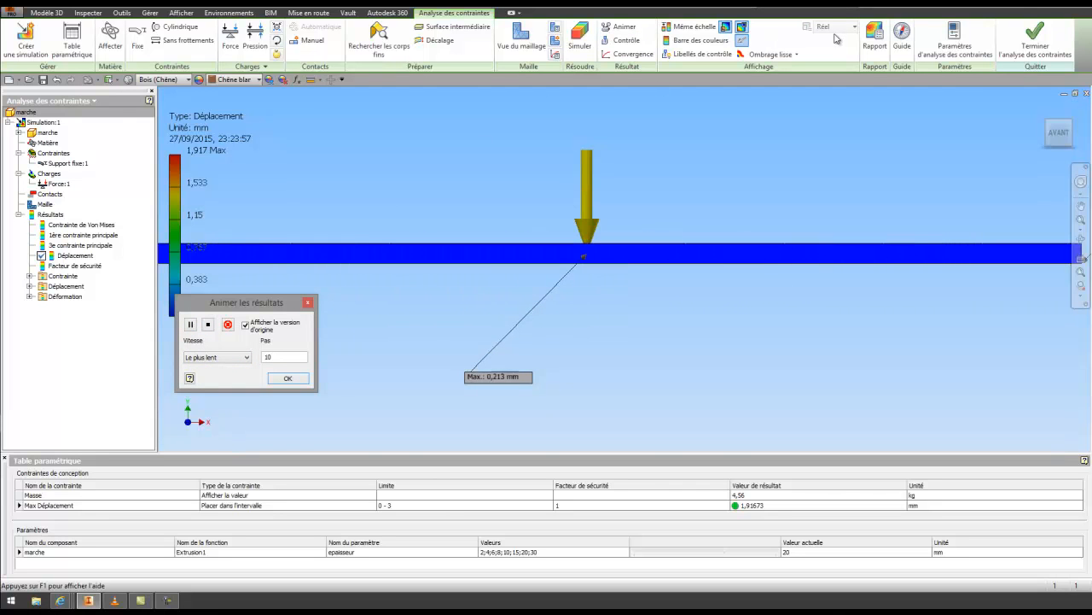
pyautogui.click(291, 381)
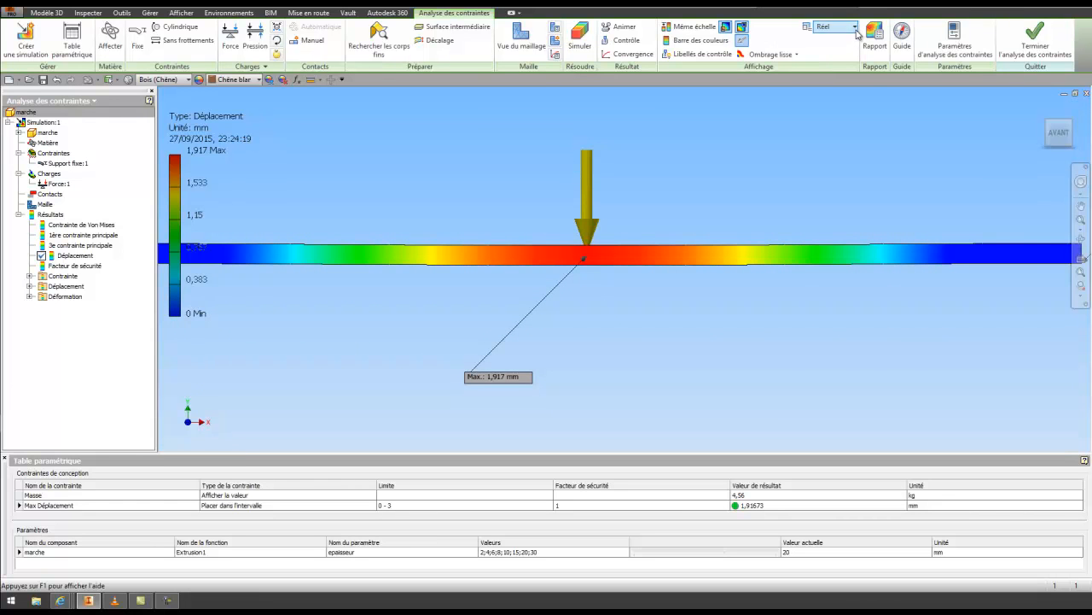
# Set the deformation display scale to Ajustement x1 and play the displacement animation at the Le plus lent speed
pyautogui.click(854, 26)
pyautogui.click(840, 77)
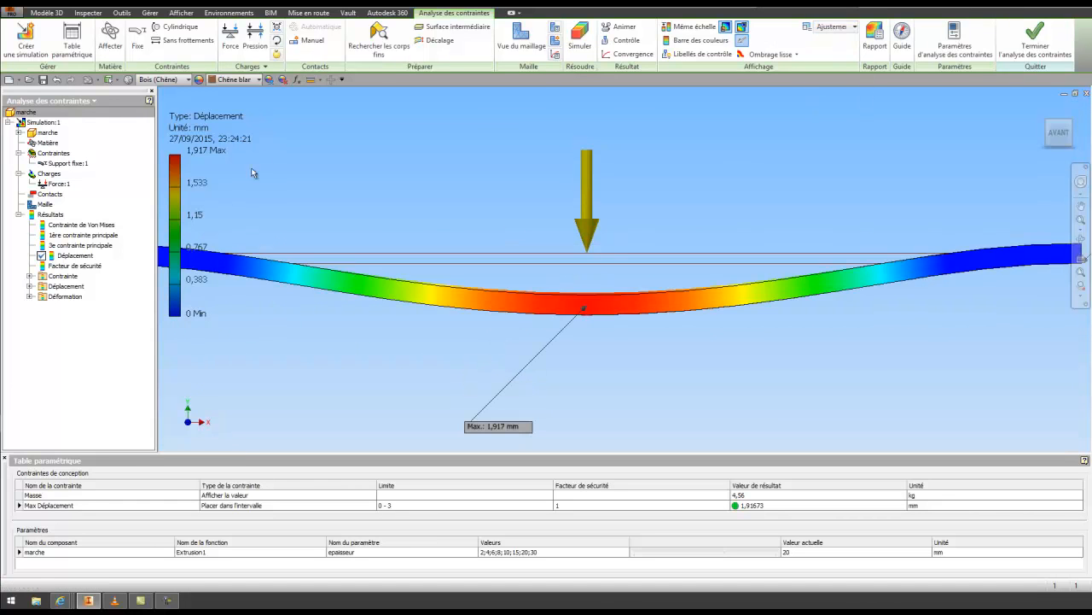
pyautogui.click(618, 26)
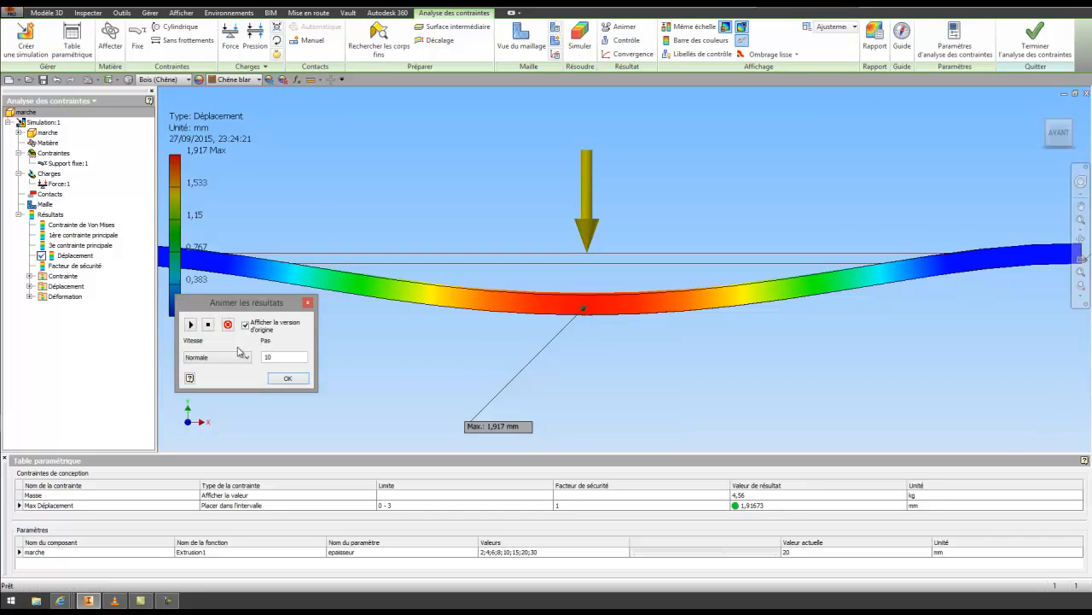
pyautogui.click(245, 357)
pyautogui.click(214, 368)
pyautogui.click(191, 326)
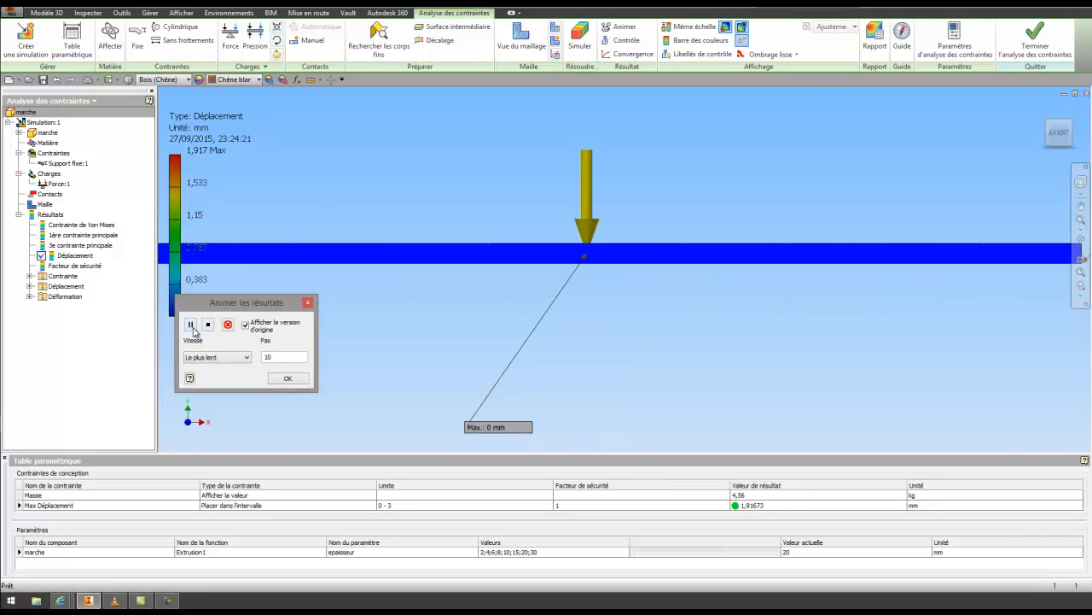
# Close the displacement animation and set the current epaisseur value to 15 mm to examine that deflection
pyautogui.click(298, 379)
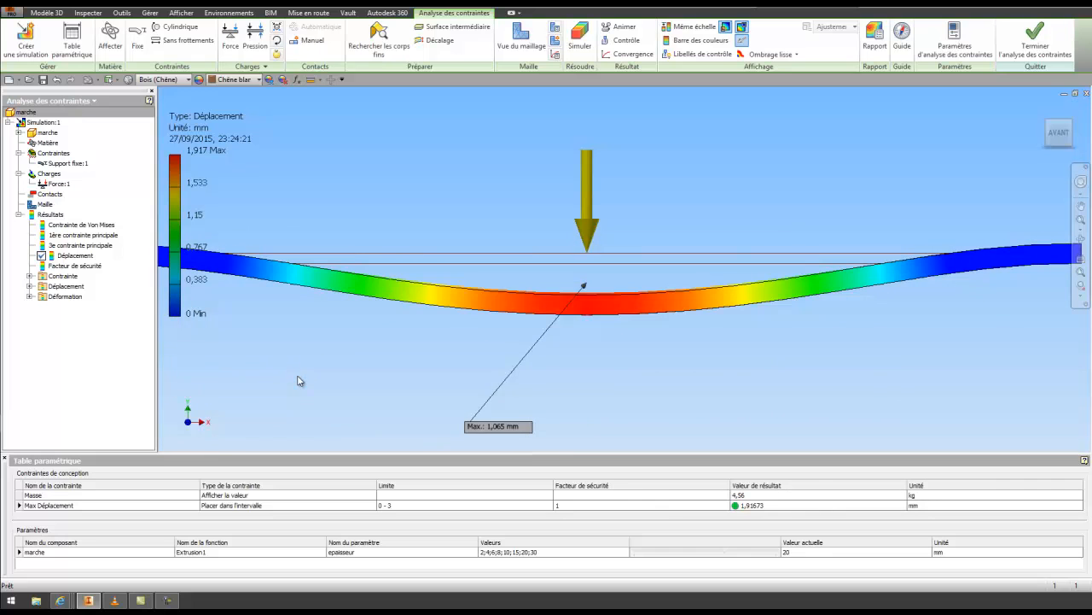
pyautogui.click(707, 553)
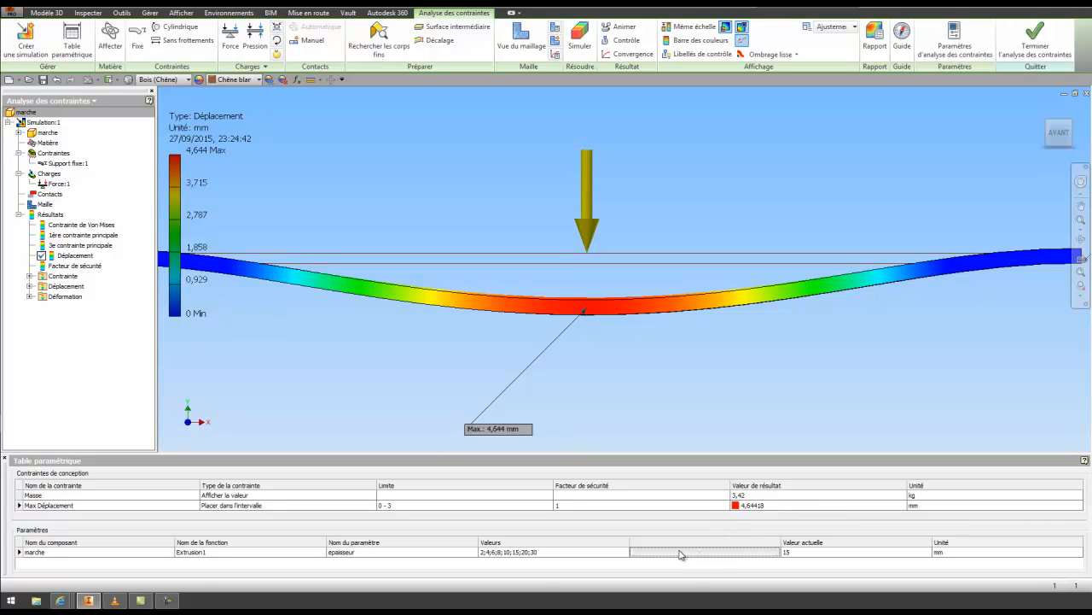
# Replace the epaisseur values in the parametric table with 15;16;17;18 and run the simulation
pyautogui.click(544, 553)
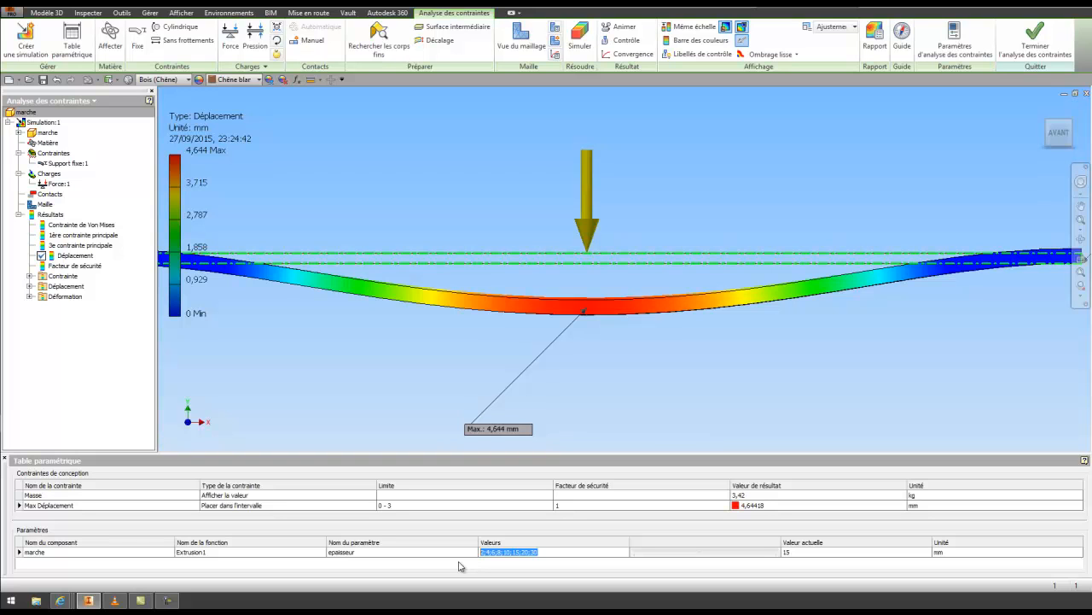
pyautogui.write('15; 16; 17; 18')
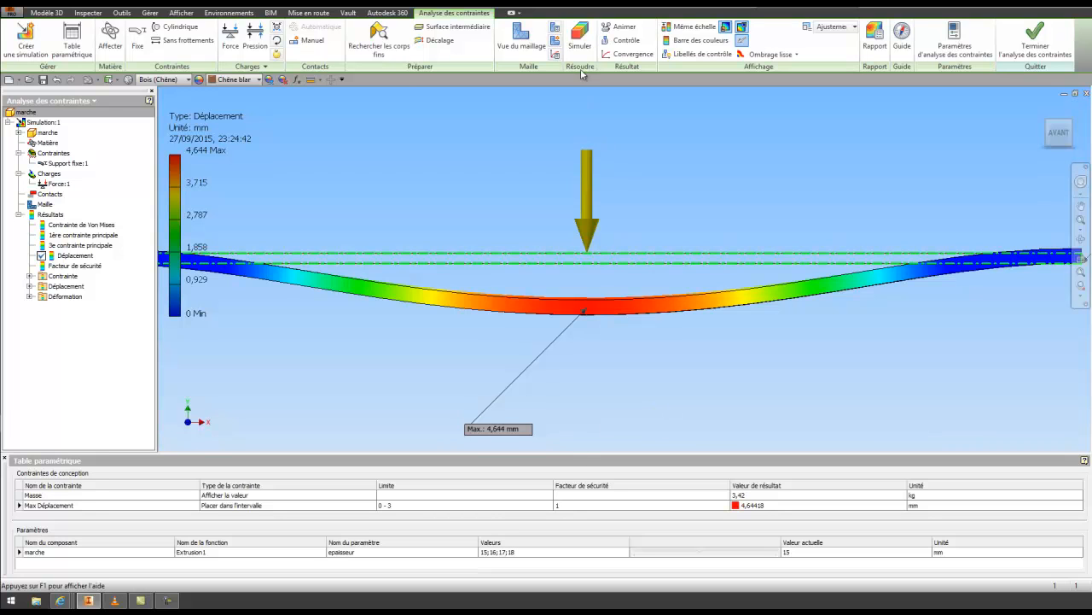
pyautogui.click(580, 36)
pyautogui.click(265, 207)
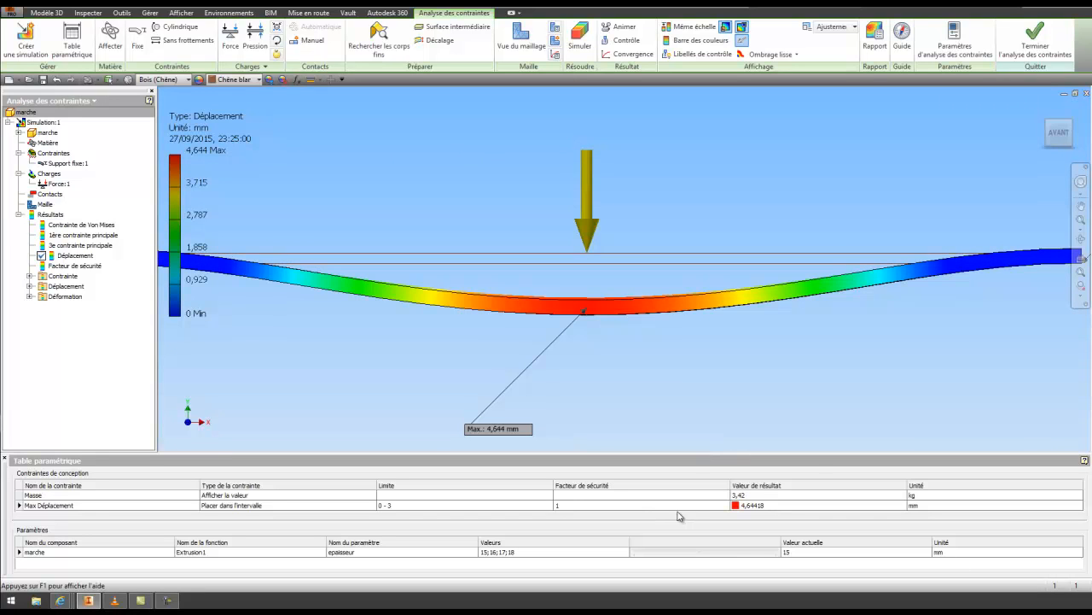
# Extend the epaisseur values to 10;15;16;17;18 and run the simulation again
pyautogui.click(716, 553)
pyautogui.click(591, 339)
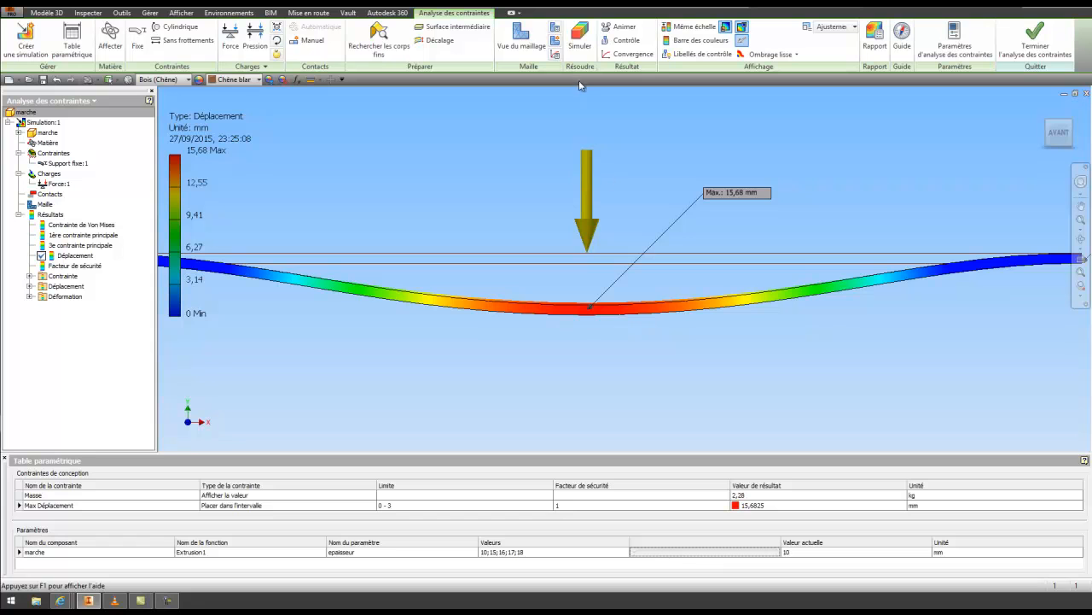
pyautogui.click(580, 39)
pyautogui.click(257, 205)
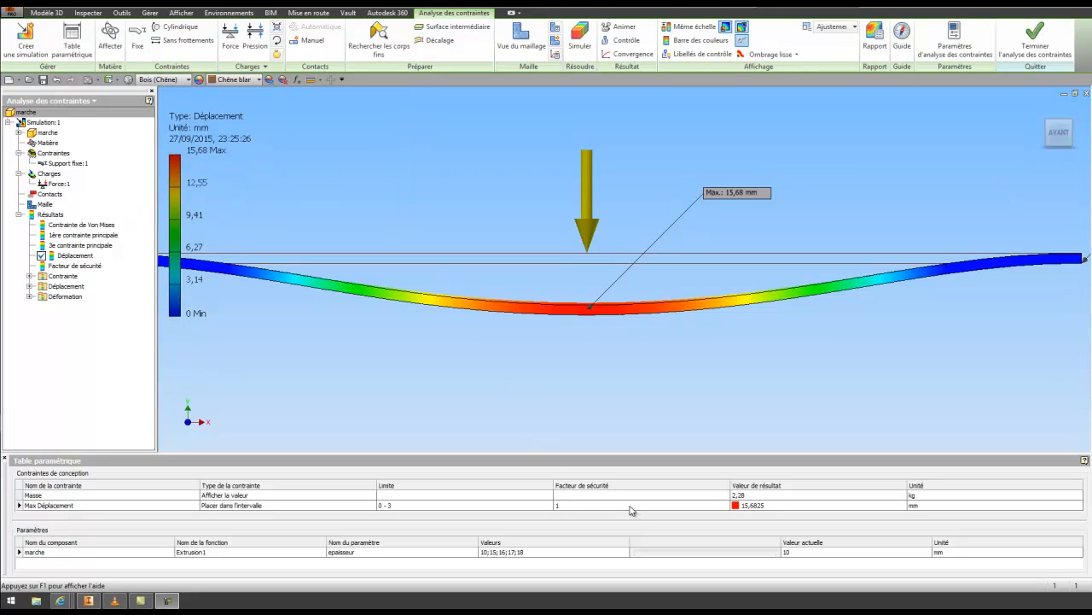
# Step the current epaisseur value through 15 mm to 18 mm, comparing the maximum displacement with the 0 - 3 limit
pyautogui.click(670, 556)
pyautogui.moveTo(670, 555); pyautogui.dragTo(684, 555)
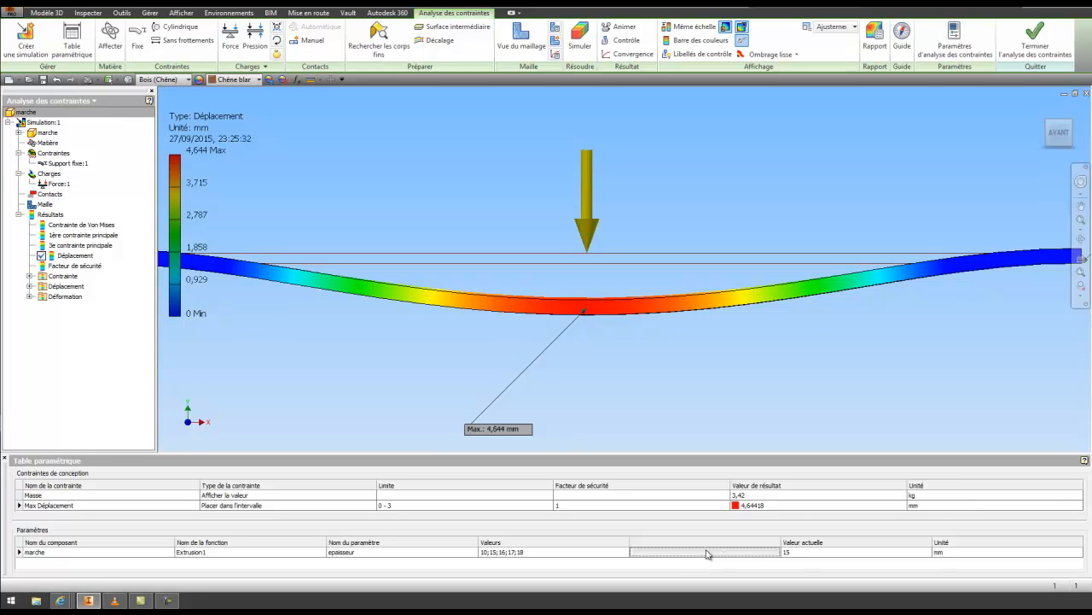
pyautogui.moveTo(715, 560); pyautogui.dragTo(769, 553)
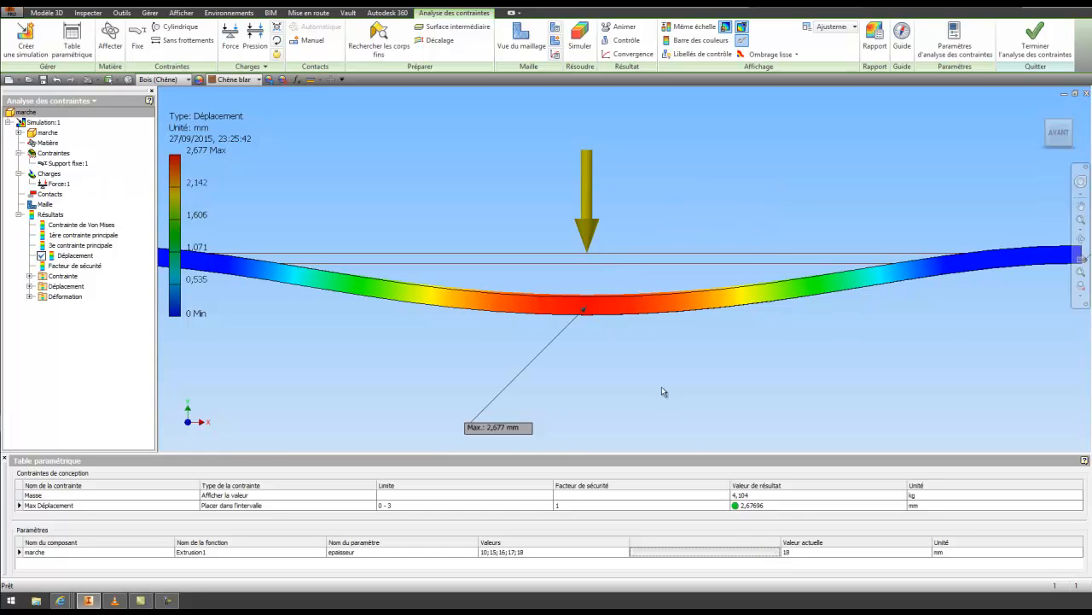
# Animate the displacement result of the 18 mm thick board at Normale speed, and close the animation
pyautogui.click(625, 28)
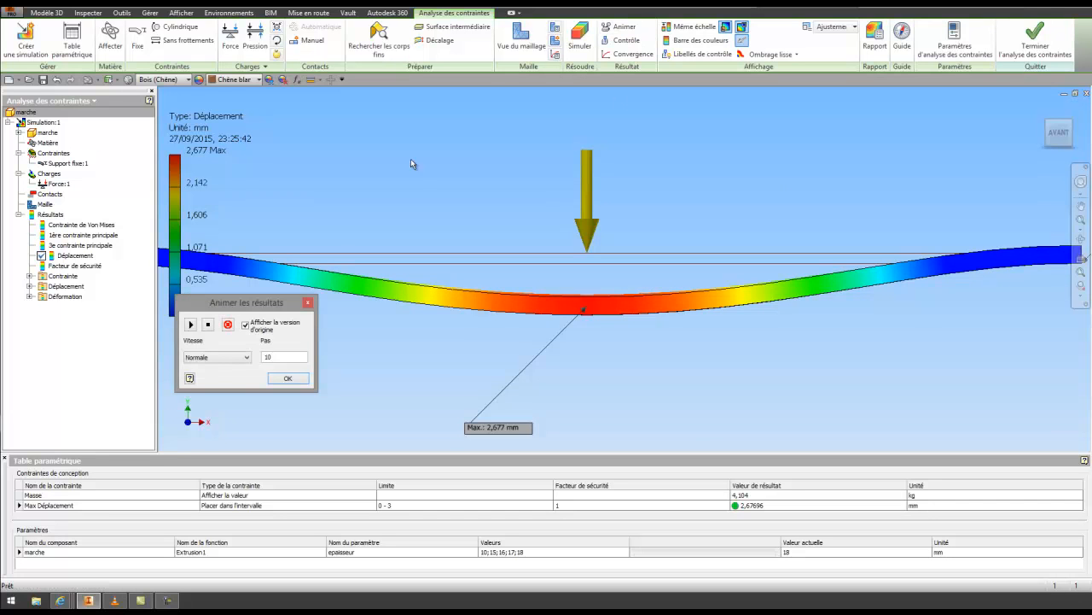
pyautogui.click(190, 325)
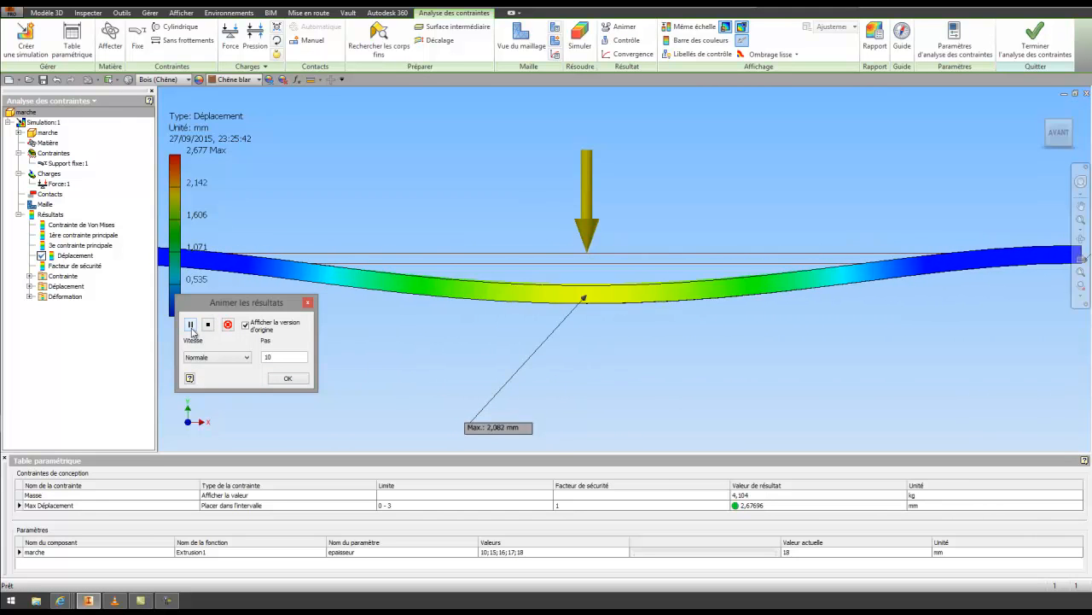
pyautogui.click(190, 326)
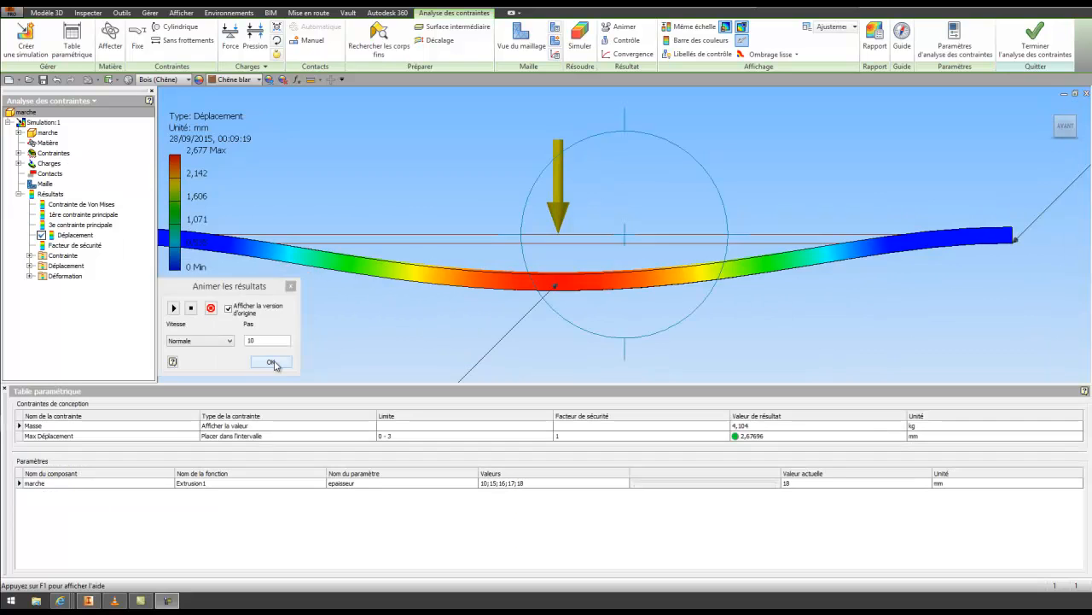
pyautogui.click(271, 363)
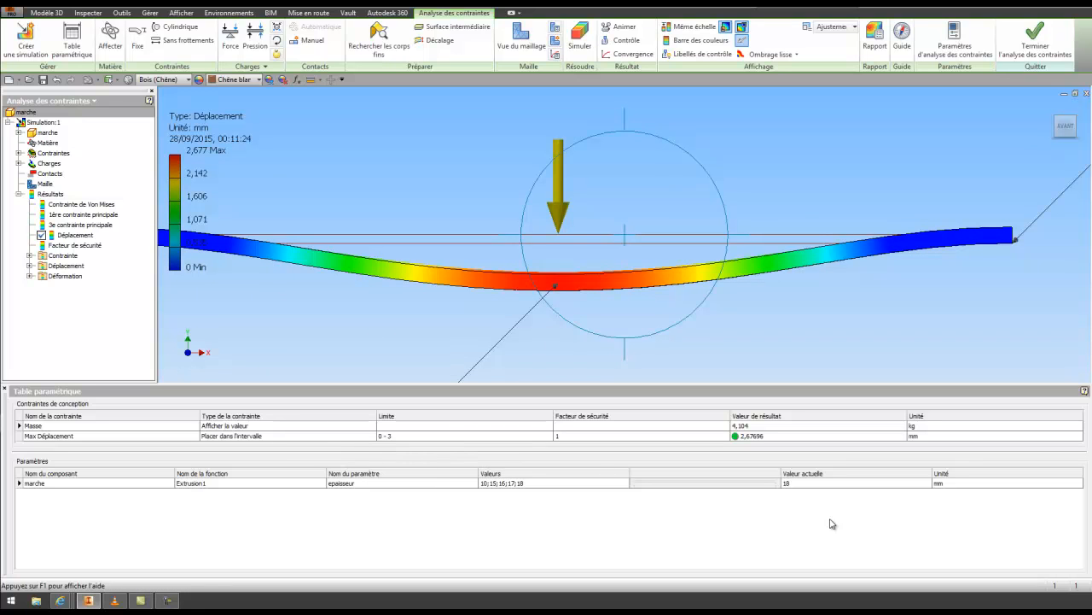
# Copy Simulation:1 to create a second simulation of the step board
pyautogui.press('F4')
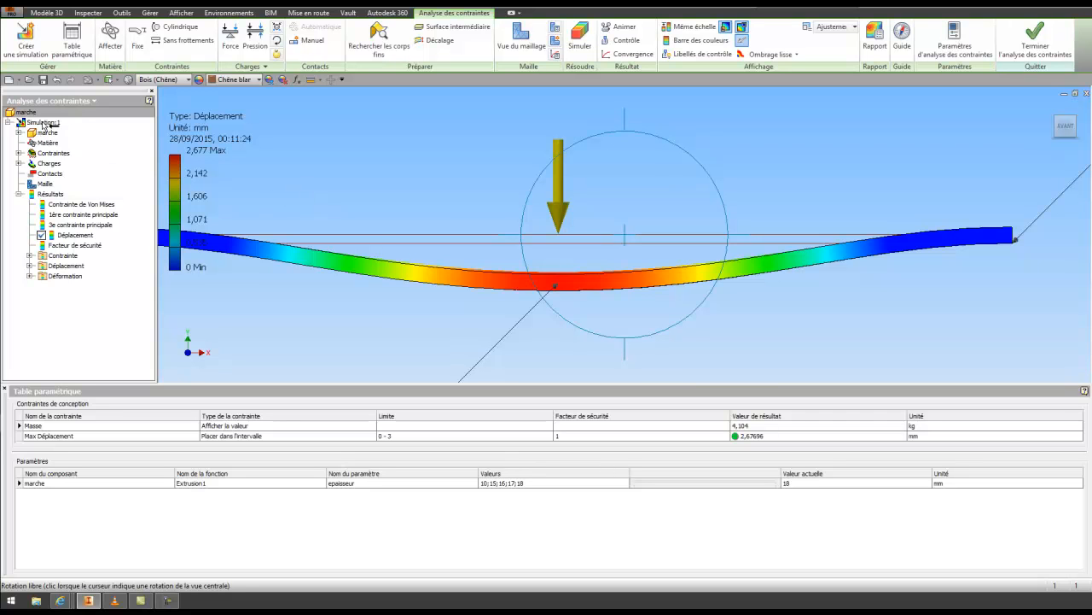
pyautogui.rightClick(415, 180)
pyautogui.click(447, 180)
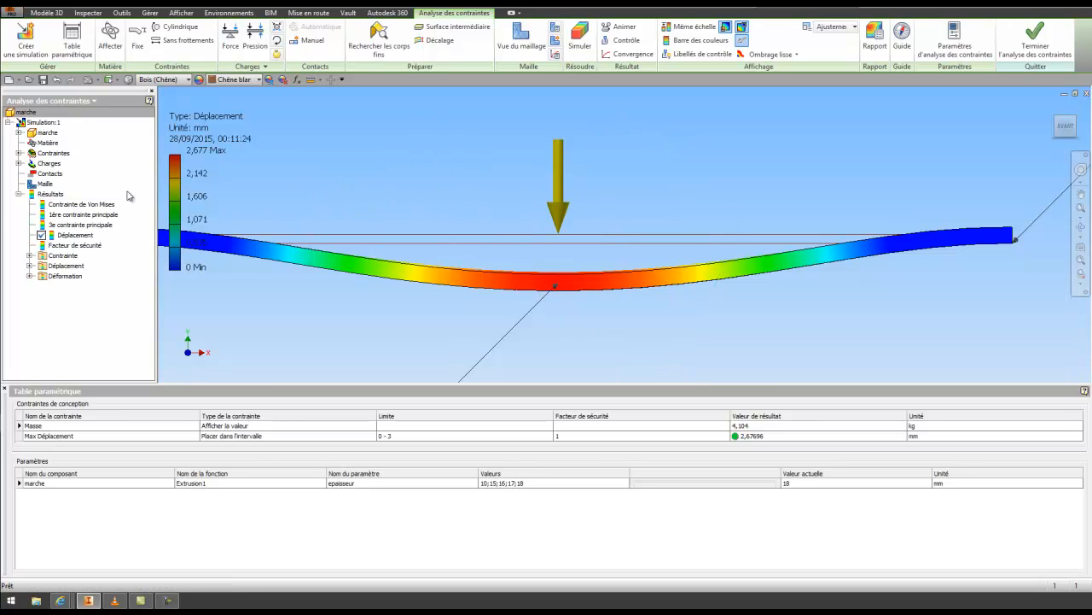
pyautogui.rightClick(46, 122)
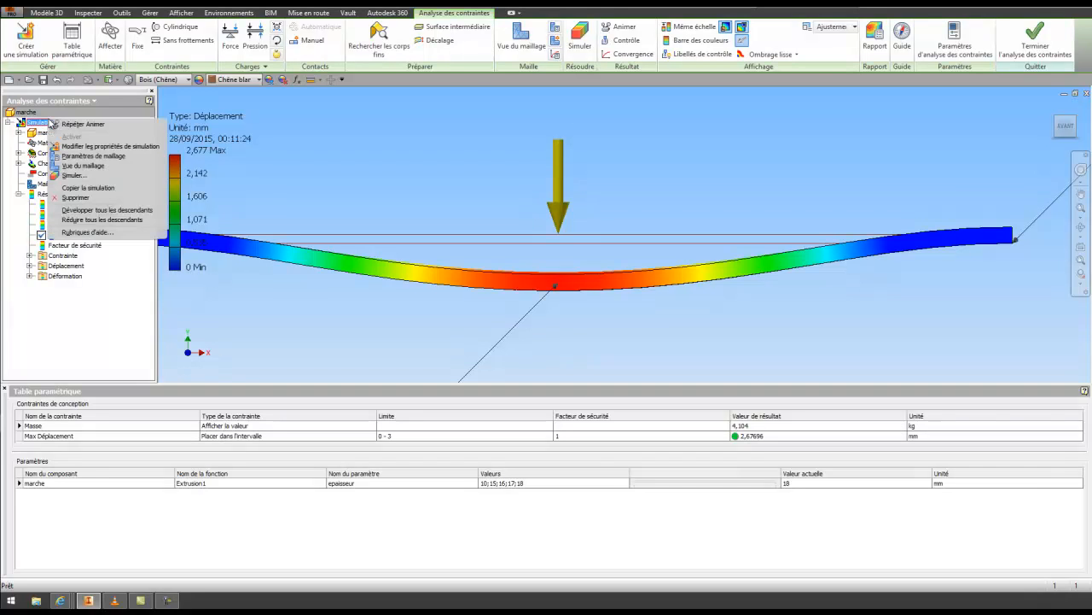
pyautogui.click(88, 188)
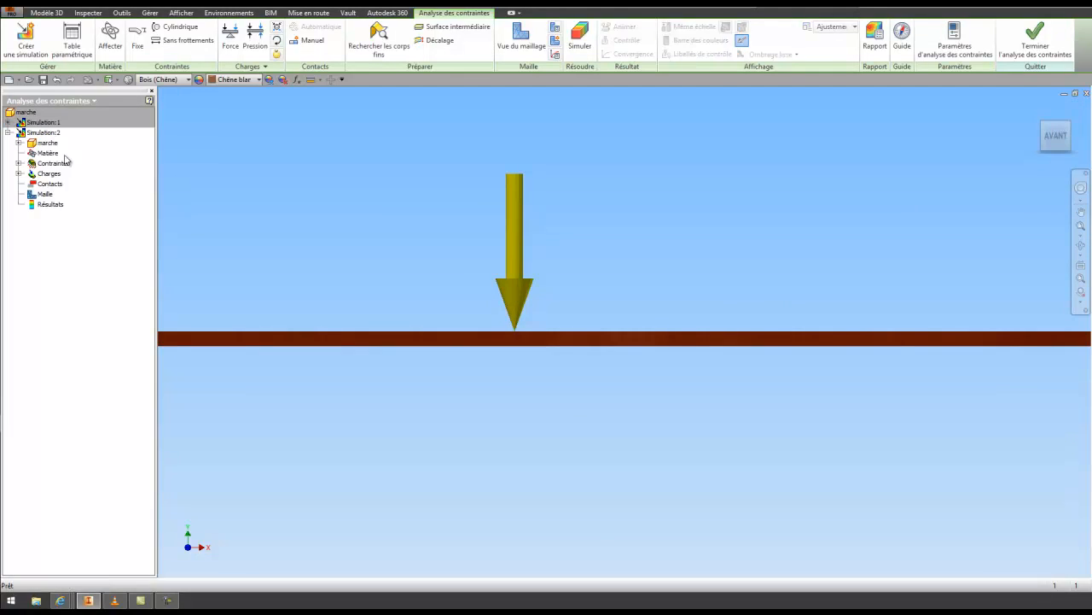
# Assign Aluminium 6061 as the replacement material for the marche component in Simulation:2
pyautogui.click(19, 143)
pyautogui.click(19, 173)
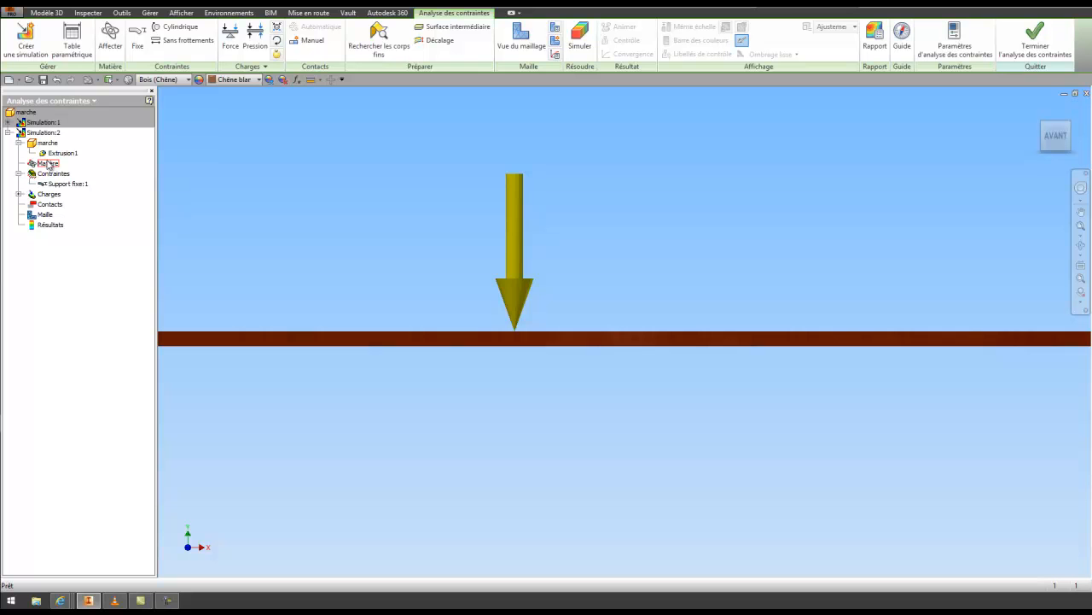
pyautogui.click(111, 39)
pyautogui.click(518, 158)
pyautogui.click(520, 157)
pyautogui.scroll(-4, 523, 349)
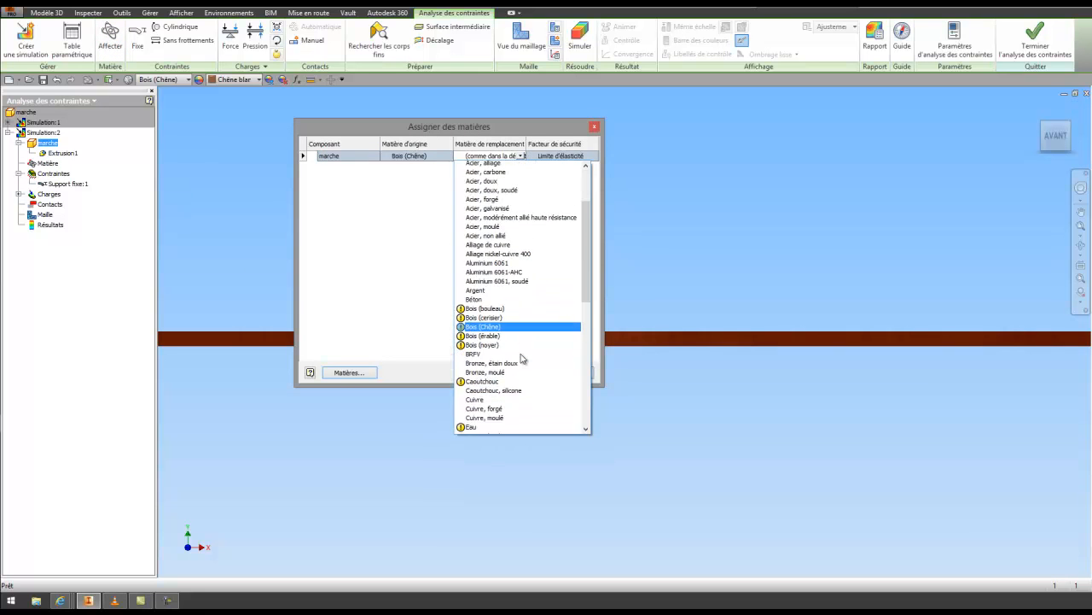
pyautogui.scroll(3, 518, 357)
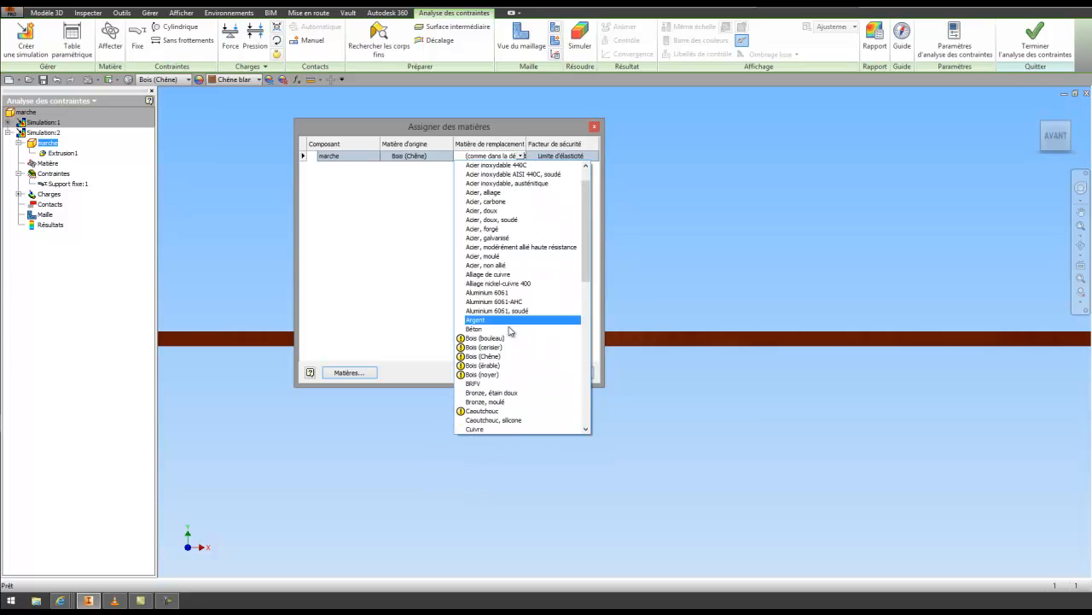
pyautogui.click(492, 296)
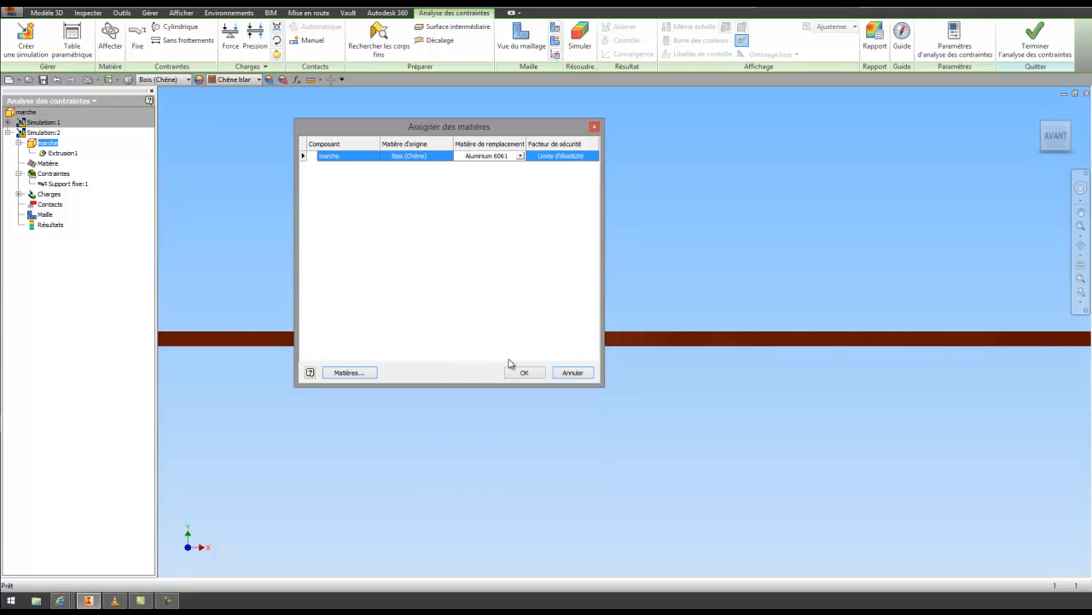
pyautogui.click(526, 373)
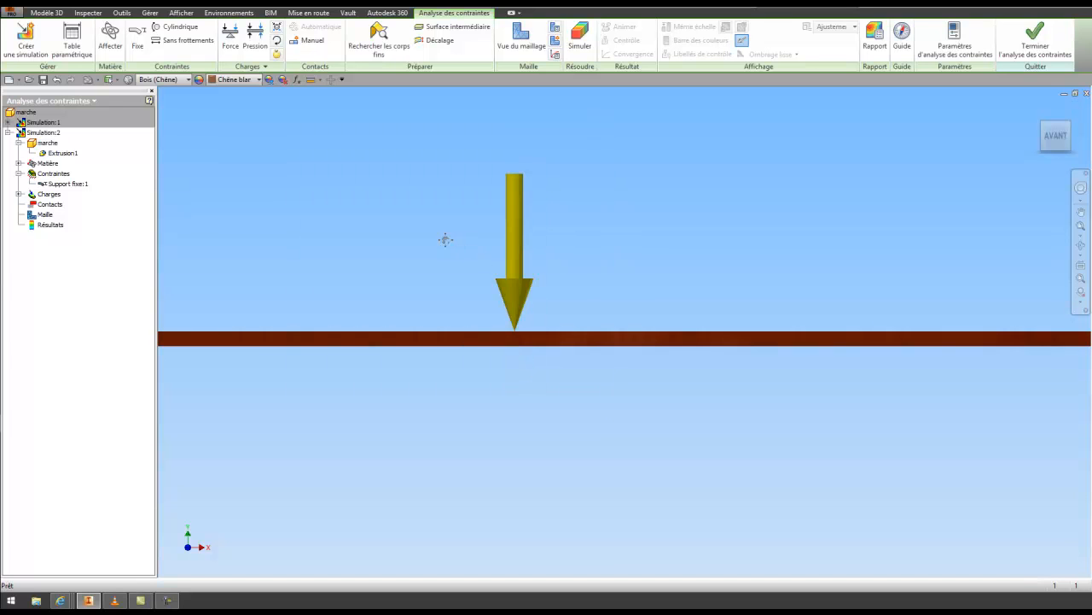
# Set the epaisseur values of Simulation:2 to 1;2;3;4;5;6;7;8;9;10 in the parametric table and run the simulation
pyautogui.scroll(-3, 485, 269)
pyautogui.scroll(3, 547, 299)
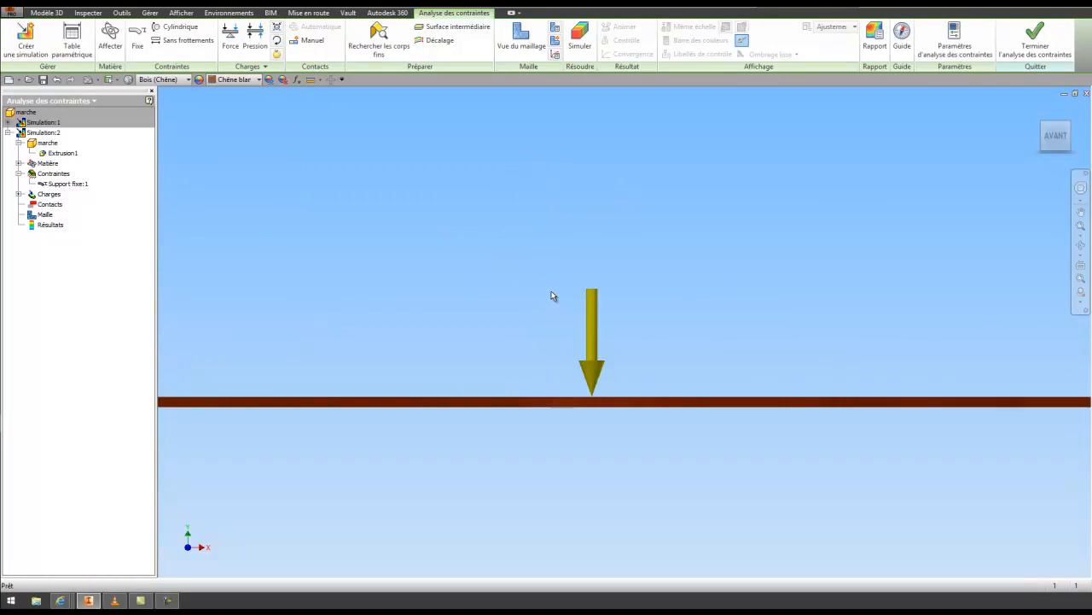
pyautogui.click(72, 42)
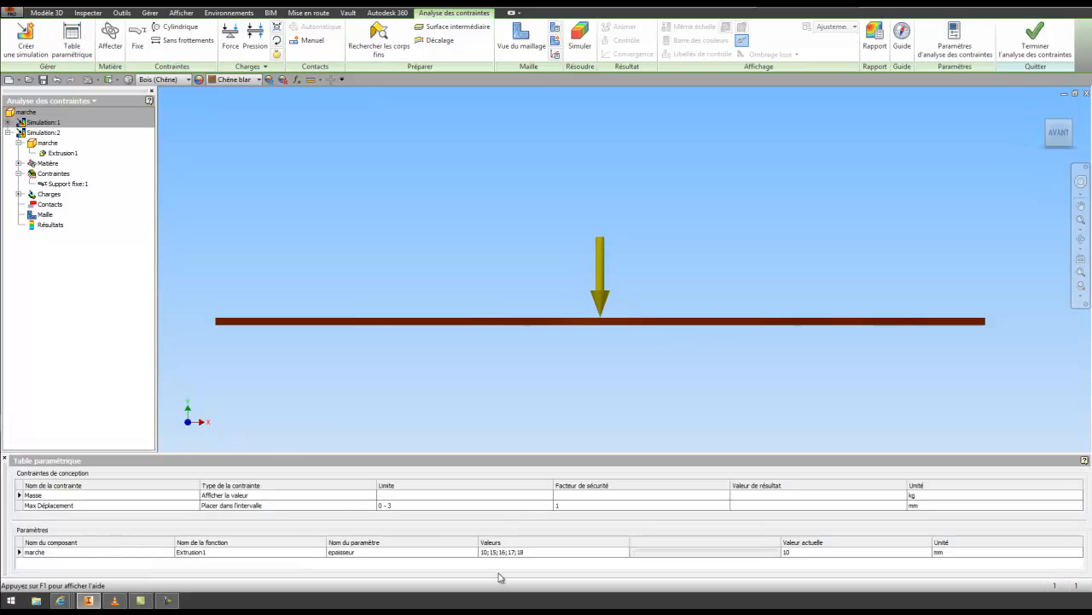
pyautogui.click(524, 552)
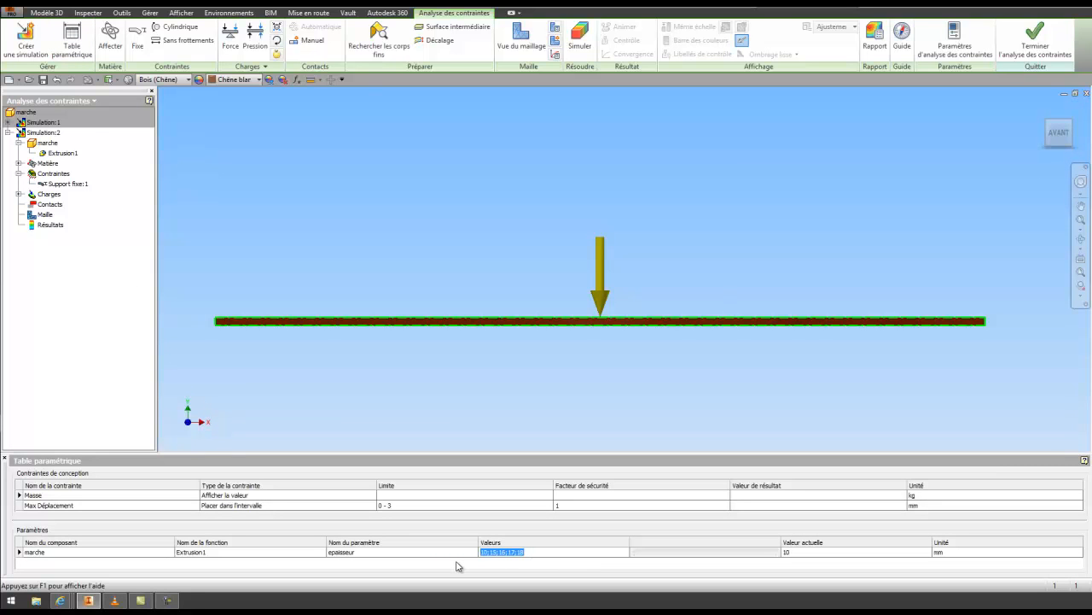
pyautogui.write('2;3;4;5;6;7;8;9;10')
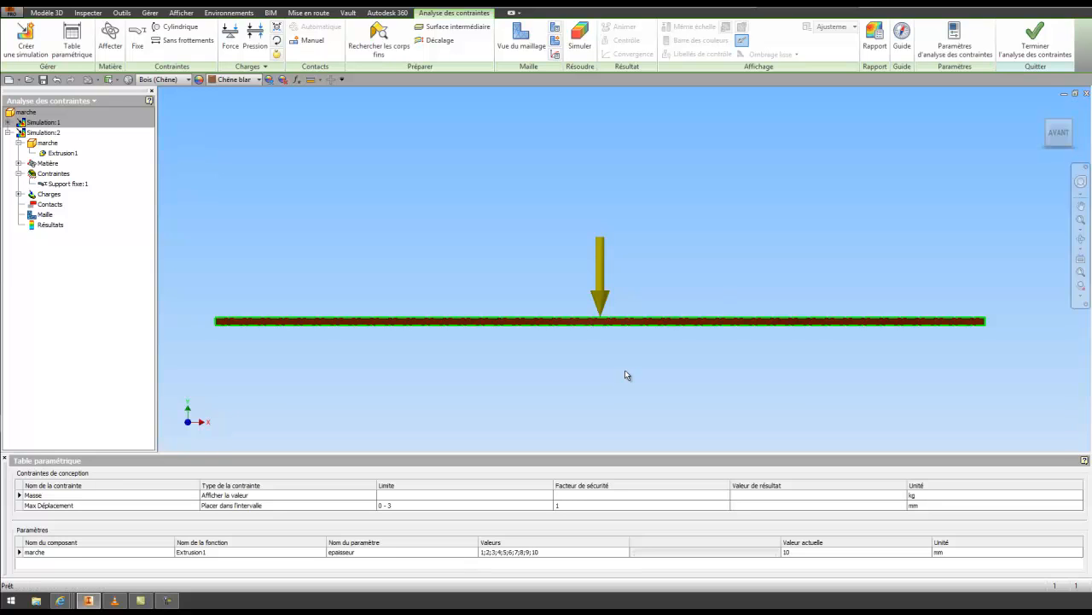
pyautogui.click(582, 44)
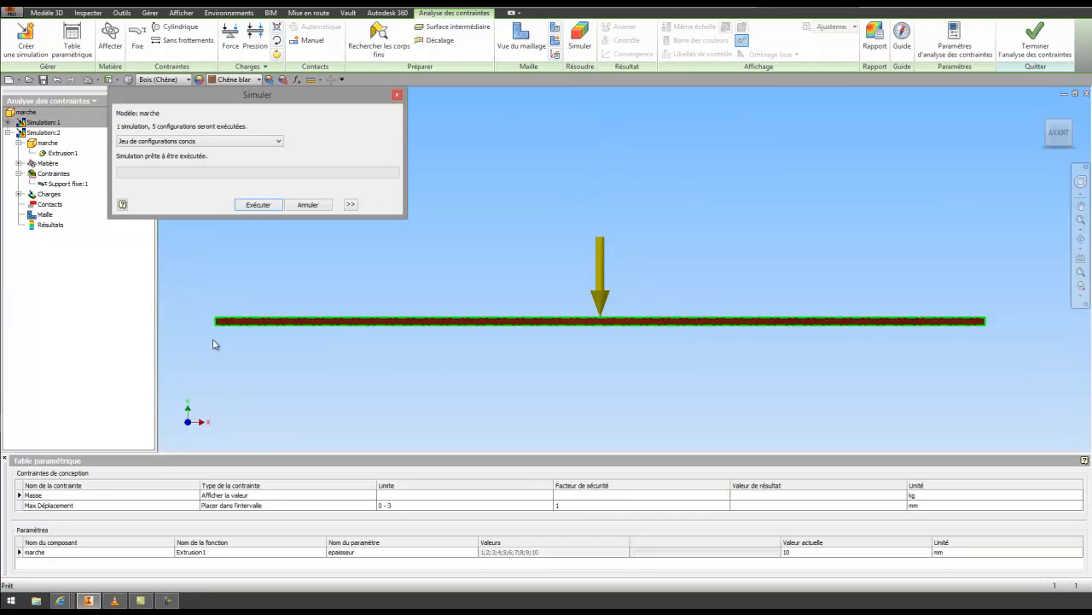
pyautogui.click(270, 206)
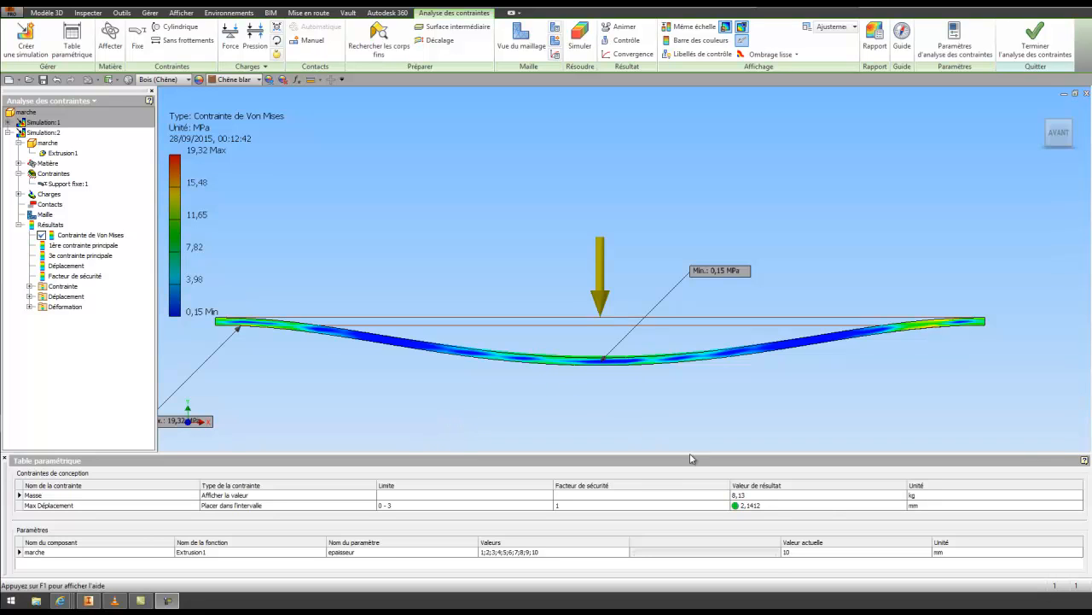
# Set the deformation display scale to Réel and display the Déplacement result of the aluminium board
pyautogui.click(616, 28)
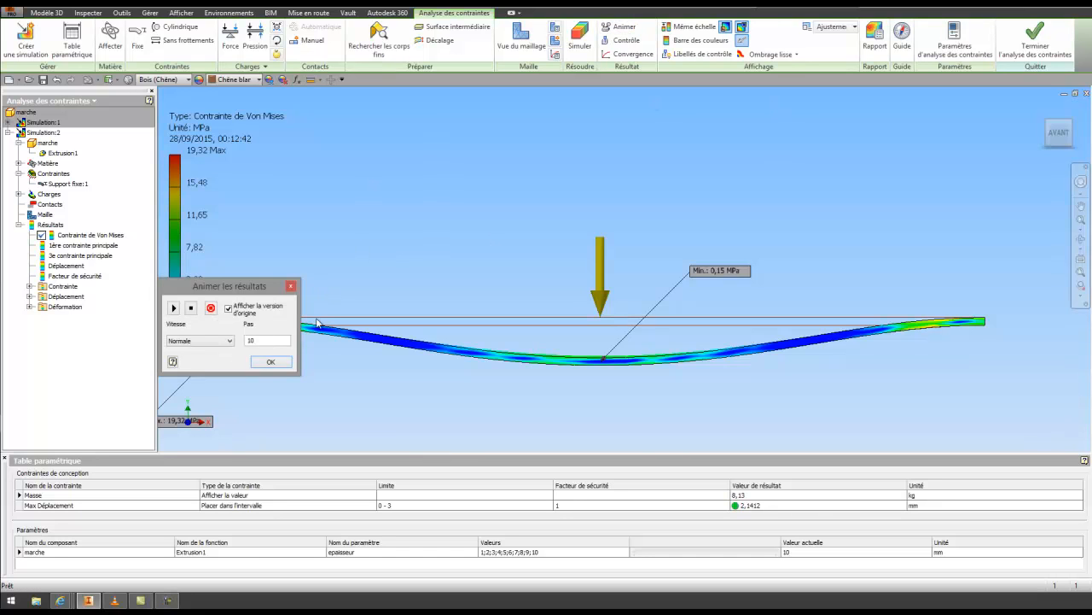
pyautogui.click(280, 363)
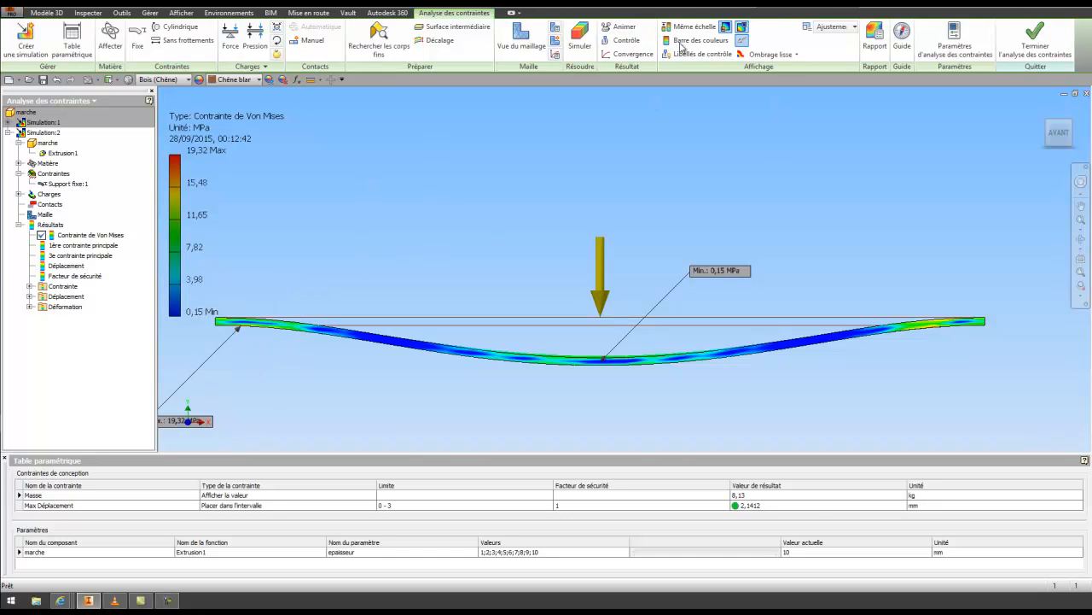
pyautogui.click(855, 27)
pyautogui.click(826, 43)
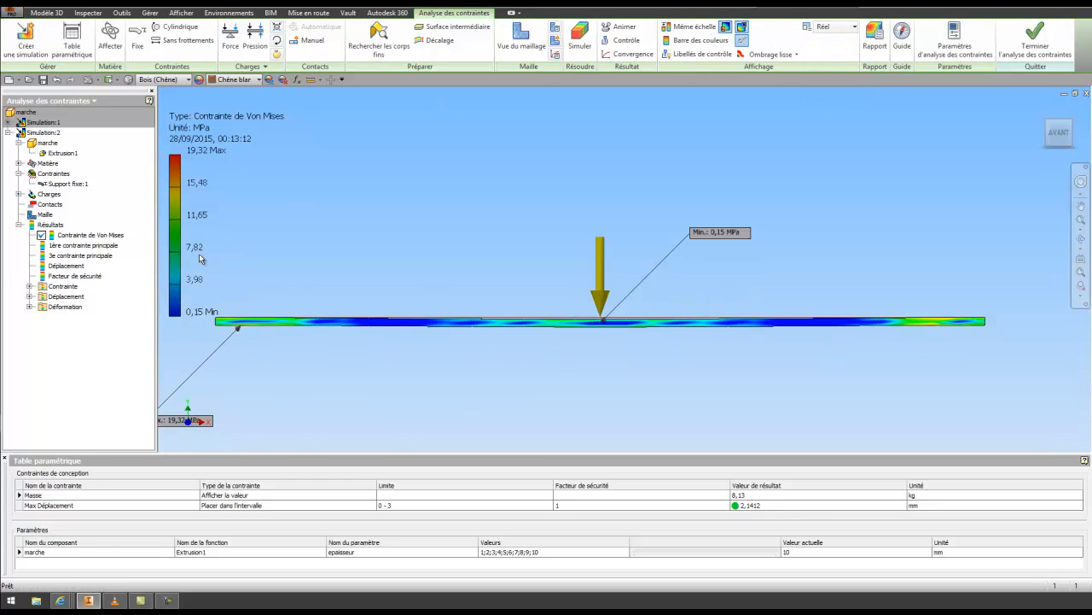
pyautogui.doubleClick(67, 266)
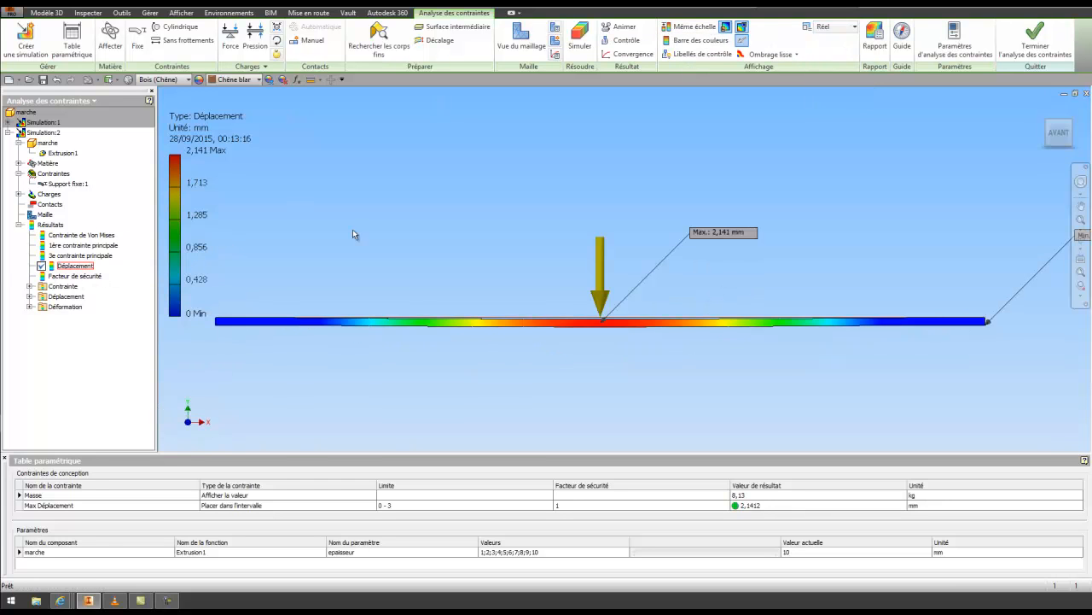
# Play the displacement animation of the 10 mm aluminium board with the speed set to Le plus lent
pyautogui.click(613, 32)
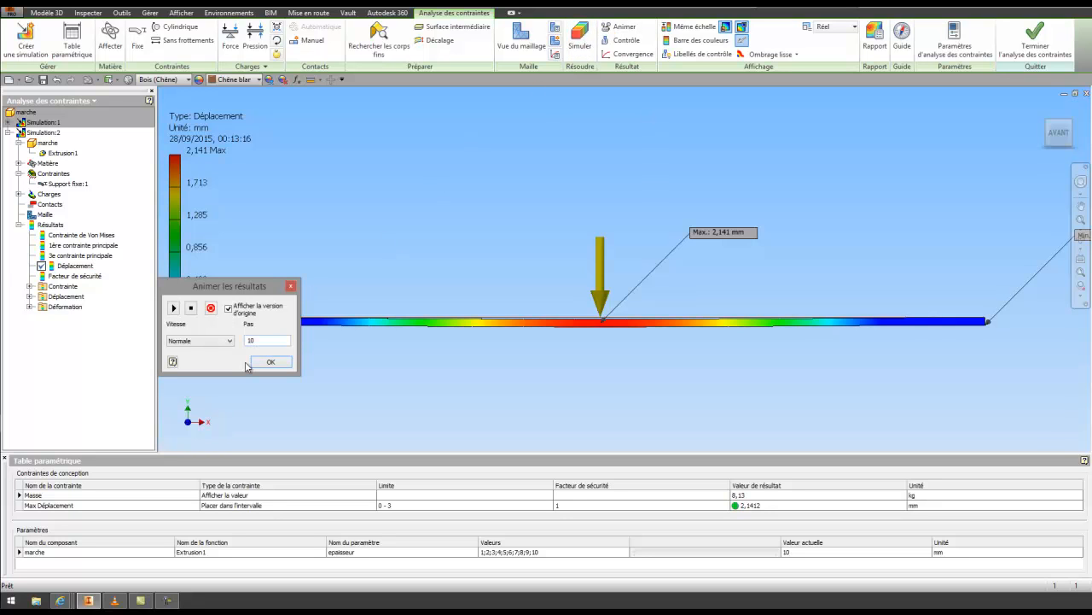
pyautogui.click(230, 342)
pyautogui.click(205, 356)
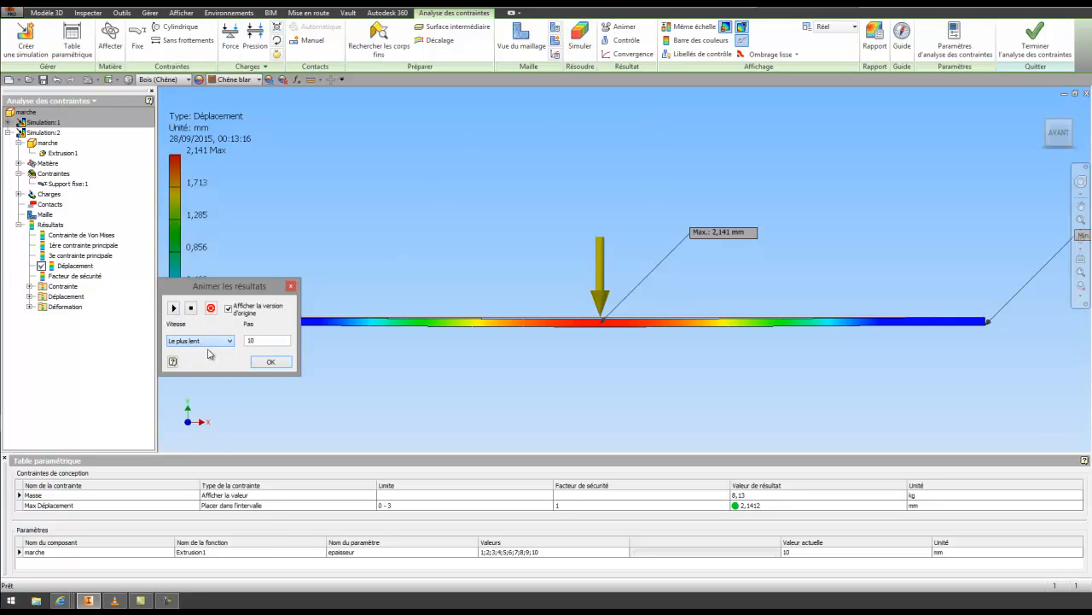
pyautogui.click(174, 308)
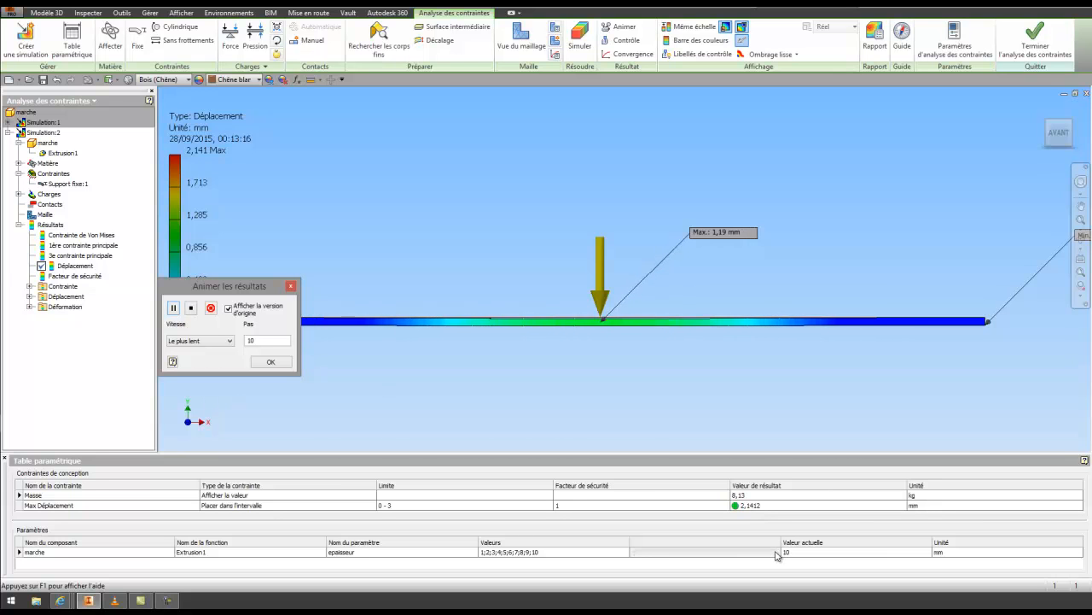
# Set the current epaisseur of the aluminium board to 9 mm in the parametric table and run the simulation
pyautogui.click(284, 362)
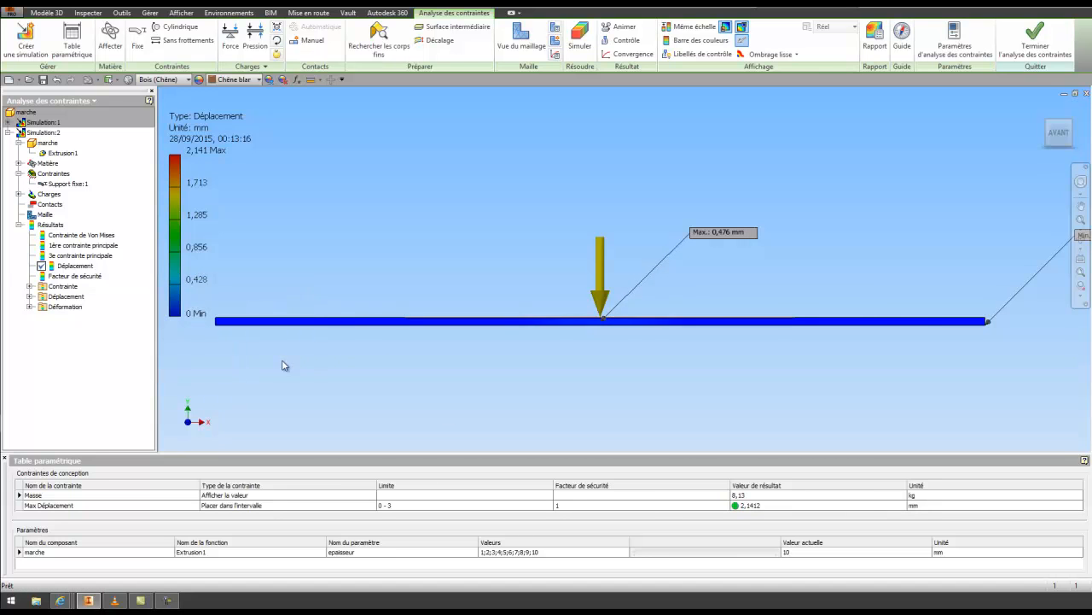
pyautogui.click(758, 555)
pyautogui.click(759, 556)
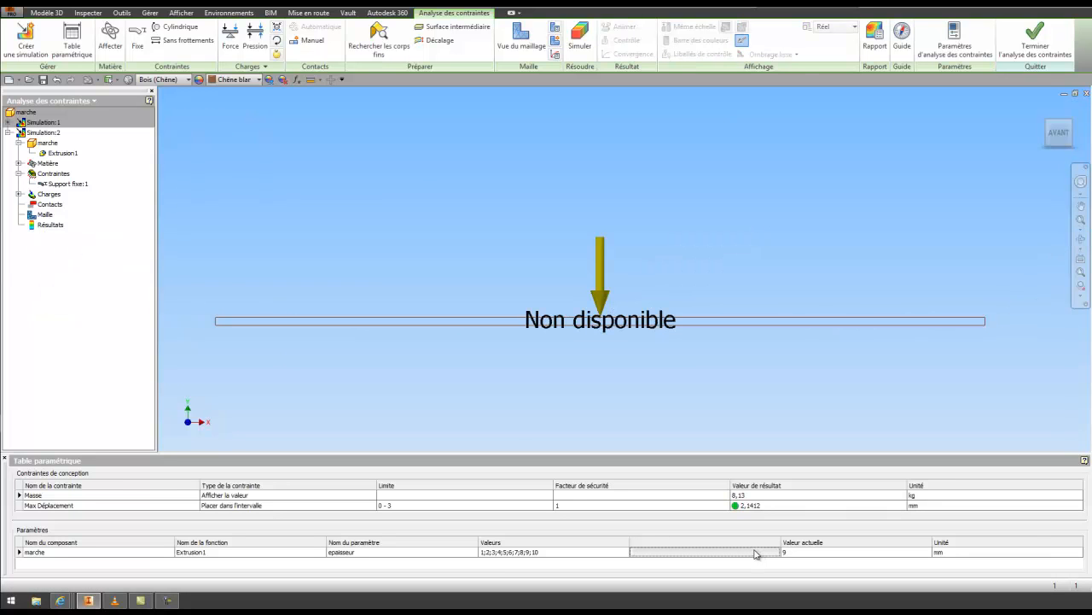
pyautogui.click(580, 38)
pyautogui.click(258, 205)
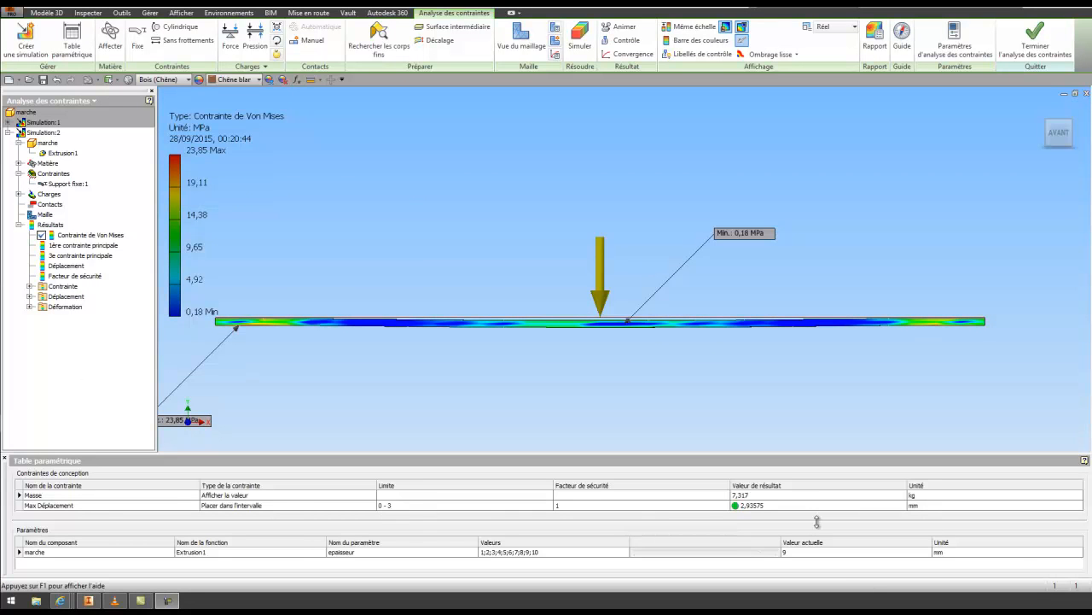
# Step the current epaisseur from 8 mm down to 2 mm, and up to 5 mm, to compare the maximum displacement against the limit
pyautogui.click(747, 554)
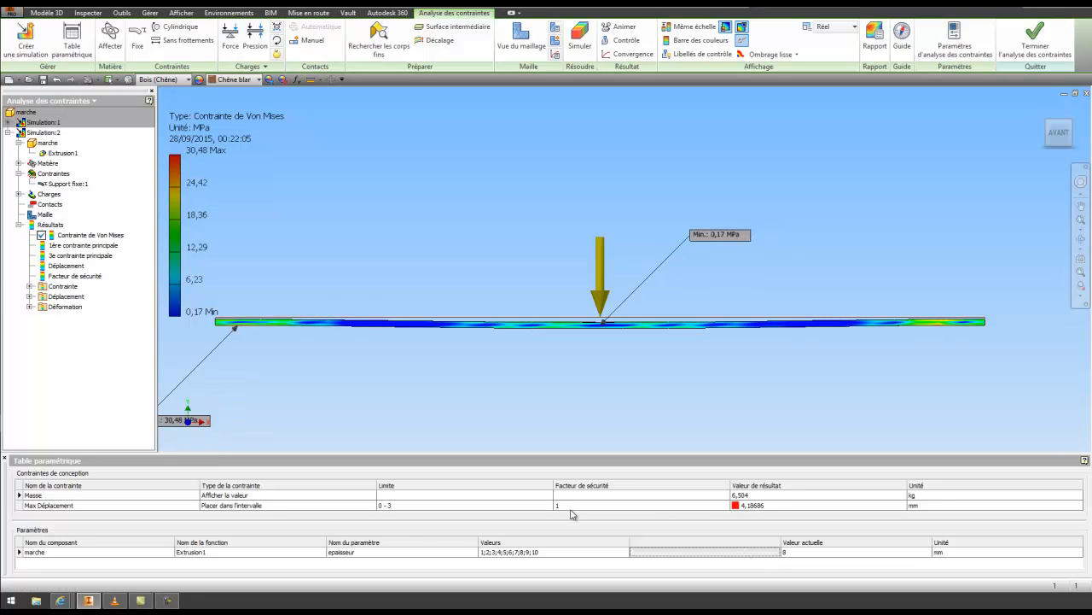
pyautogui.click(719, 553)
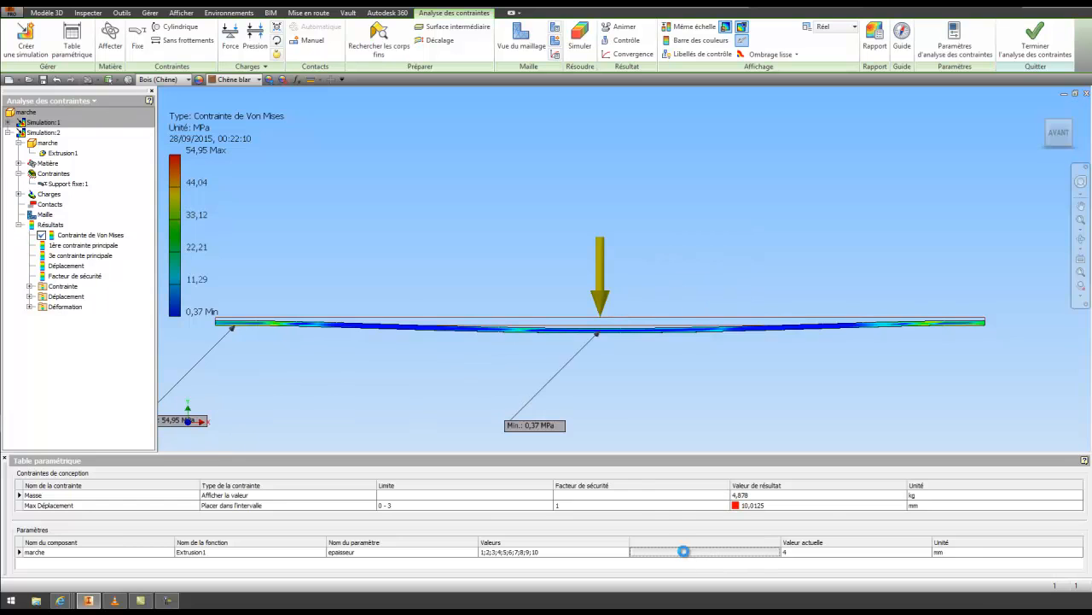
pyautogui.click(682, 552)
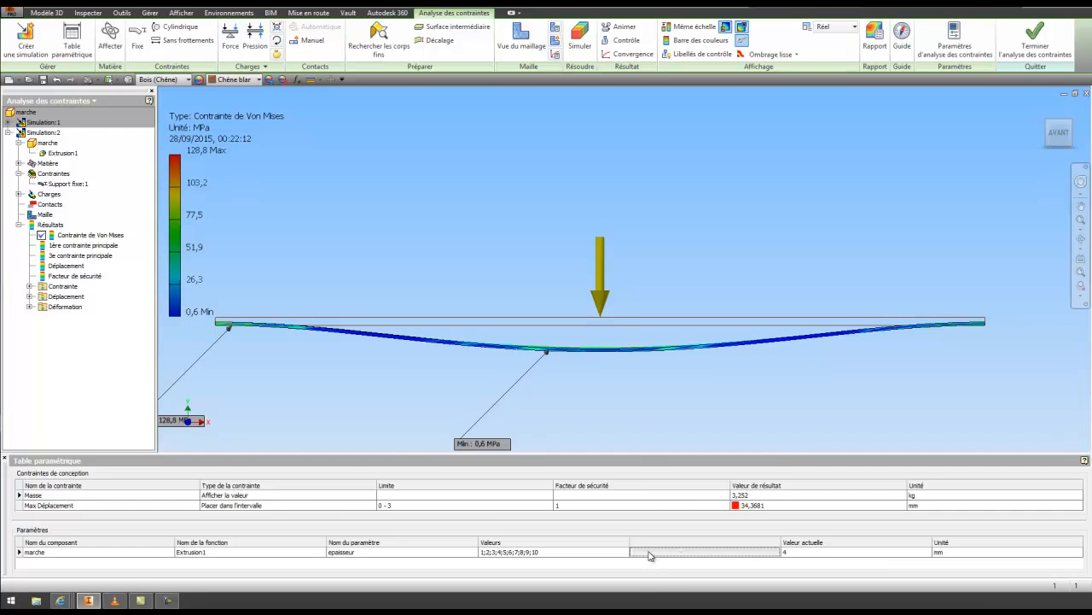
pyautogui.click(648, 553)
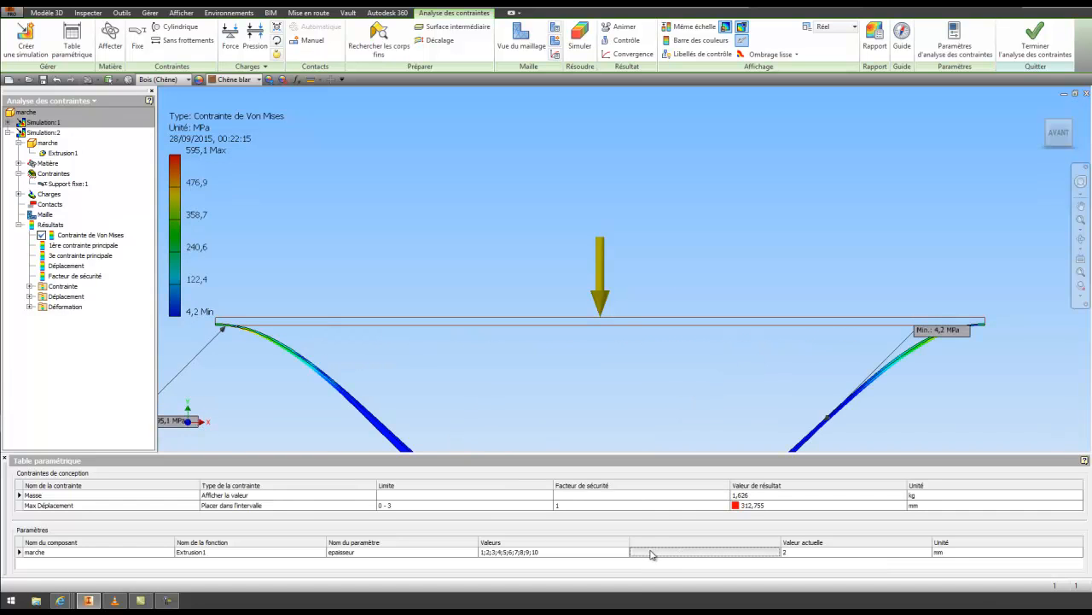
pyautogui.click(676, 554)
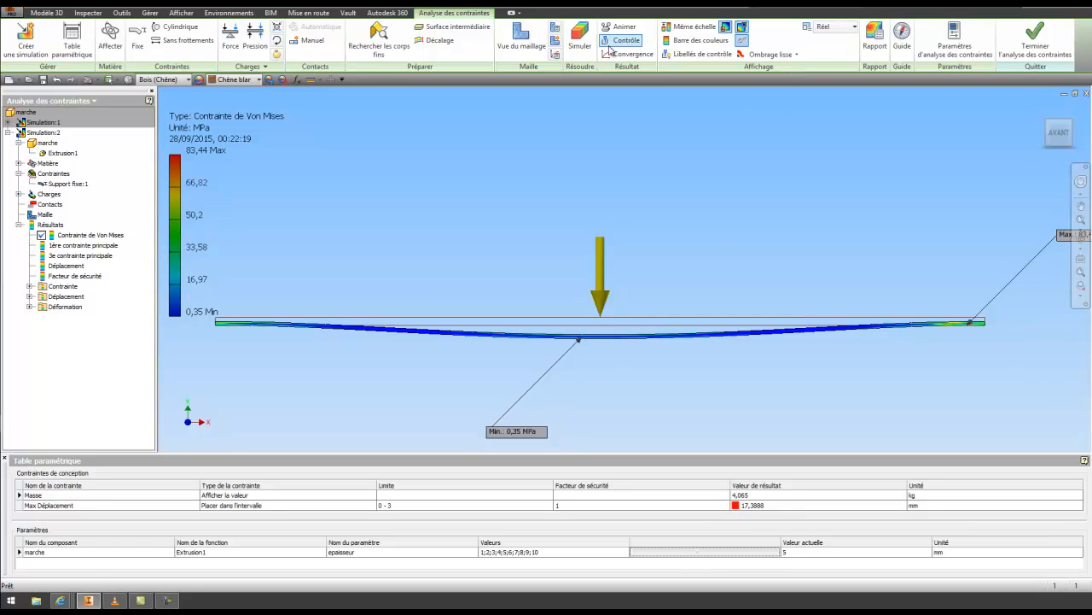
# Animate the Von Mises stress result of the 5 mm aluminium board with the speed set to Le plus lent
pyautogui.click(620, 26)
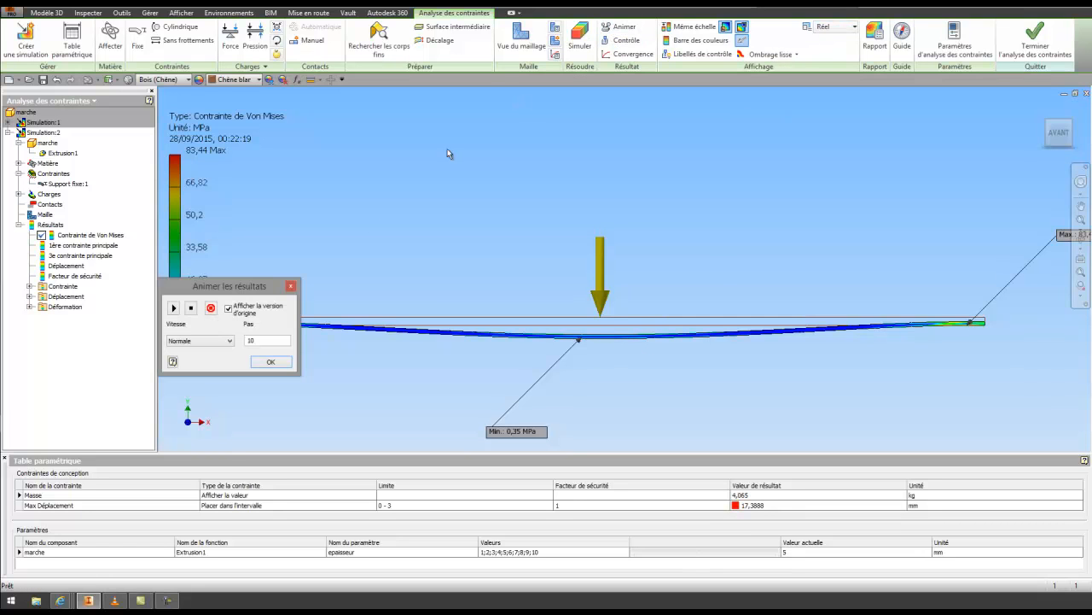
pyautogui.click(229, 341)
pyautogui.click(195, 356)
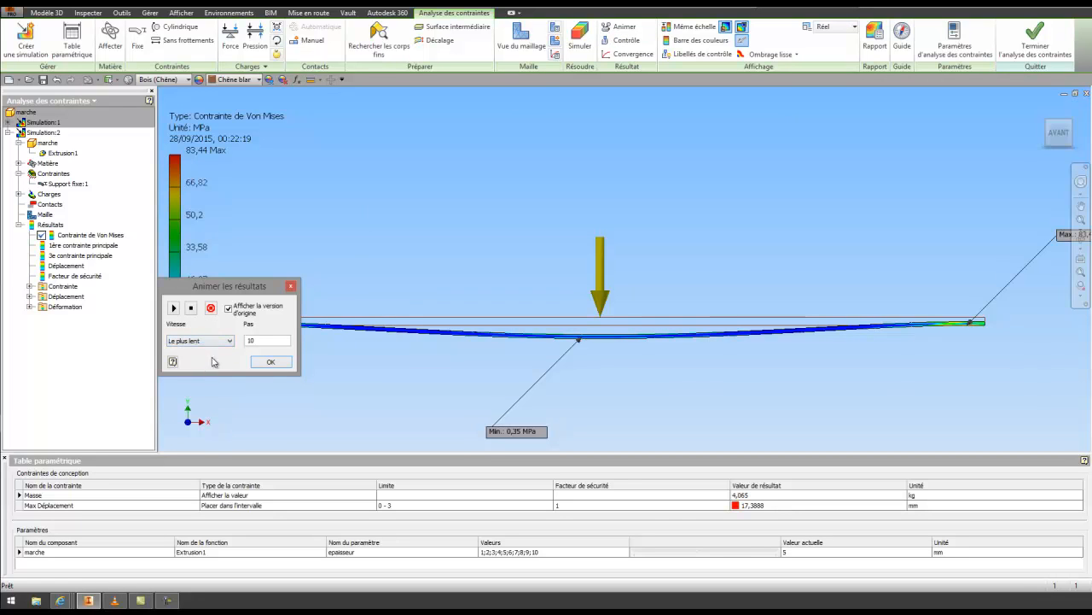
pyautogui.click(272, 362)
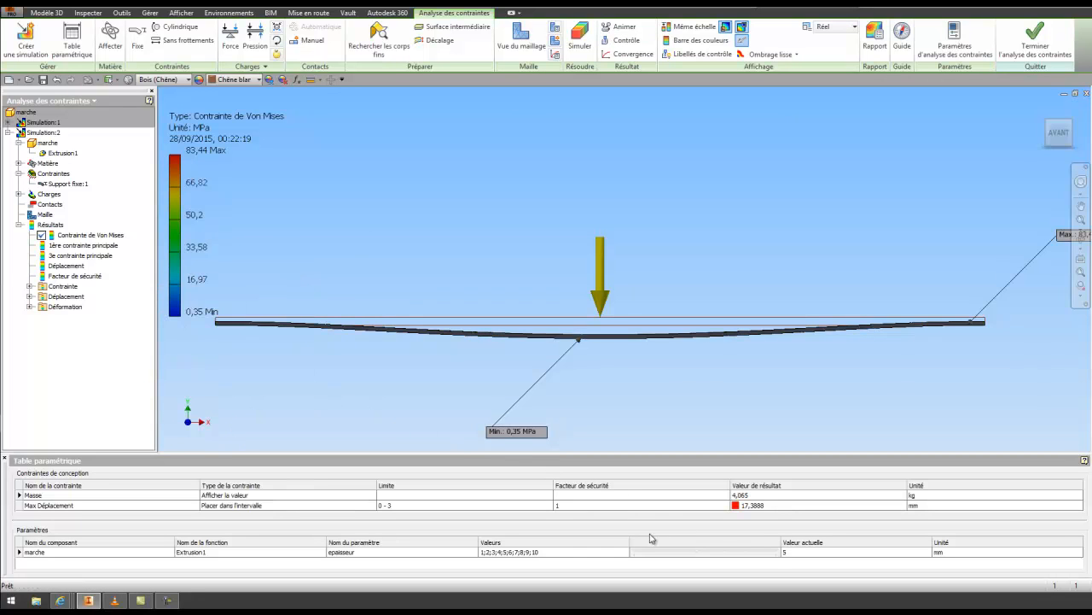
# Return the current epaisseur to 9 mm and animate its Von Mises stress result at the Le plus lent speed
pyautogui.click(765, 555)
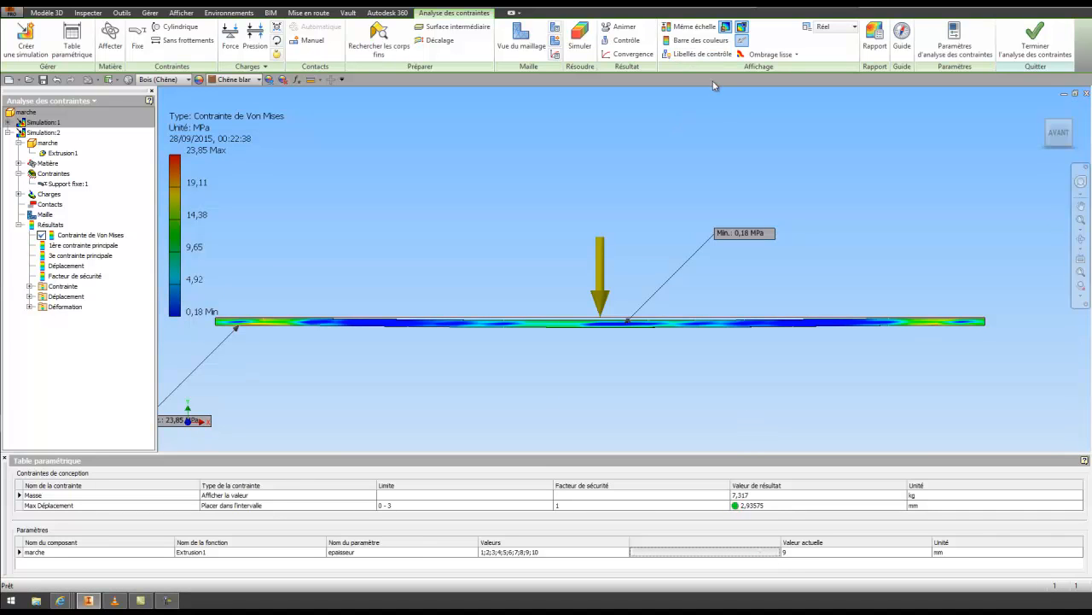
pyautogui.click(621, 26)
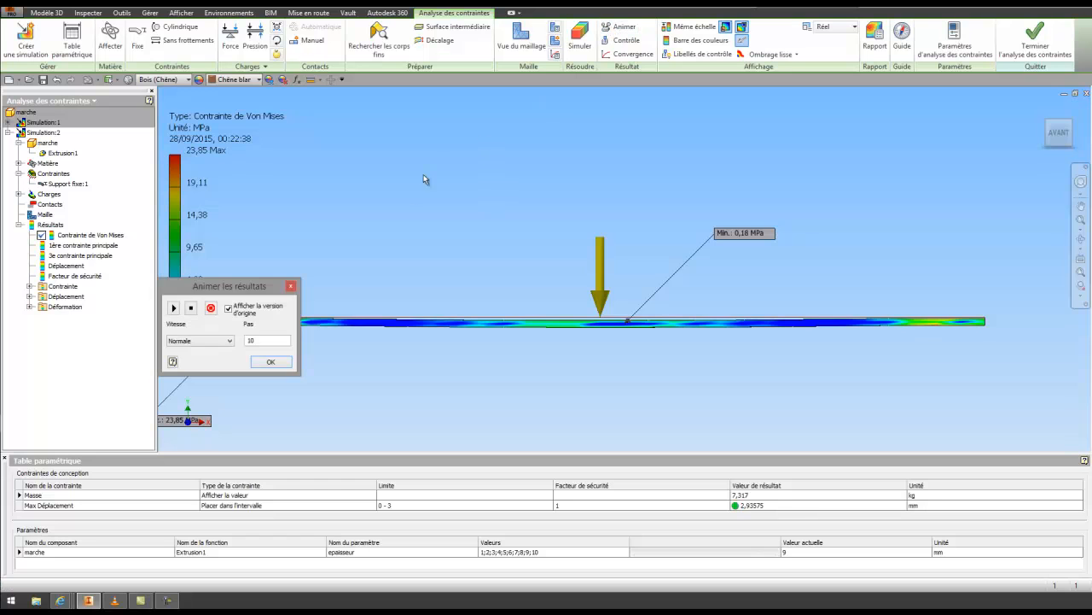
pyautogui.click(229, 341)
pyautogui.click(210, 358)
pyautogui.click(172, 308)
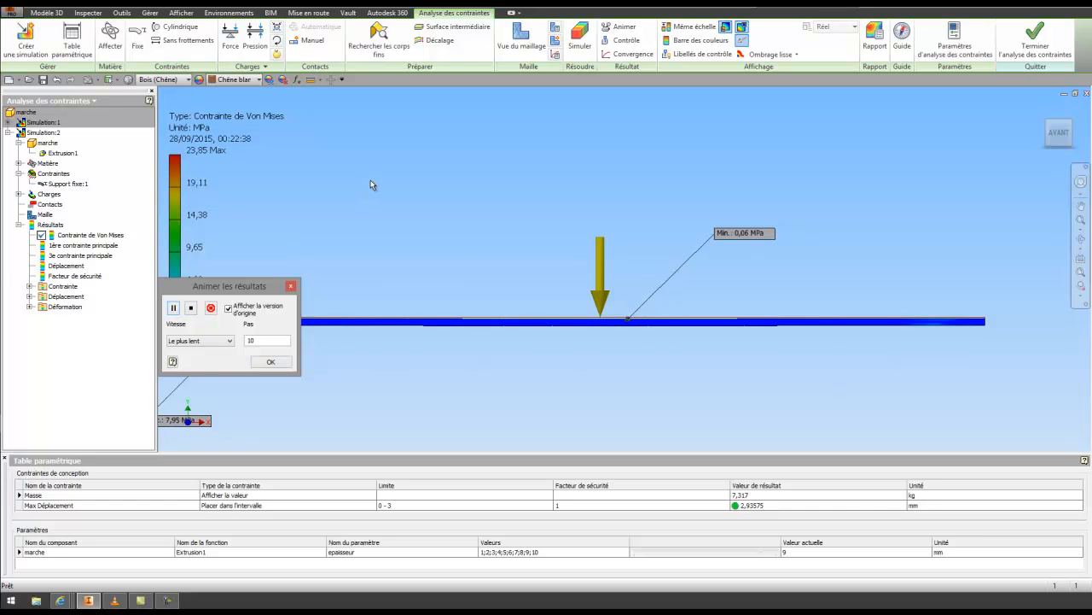
pyautogui.click(271, 361)
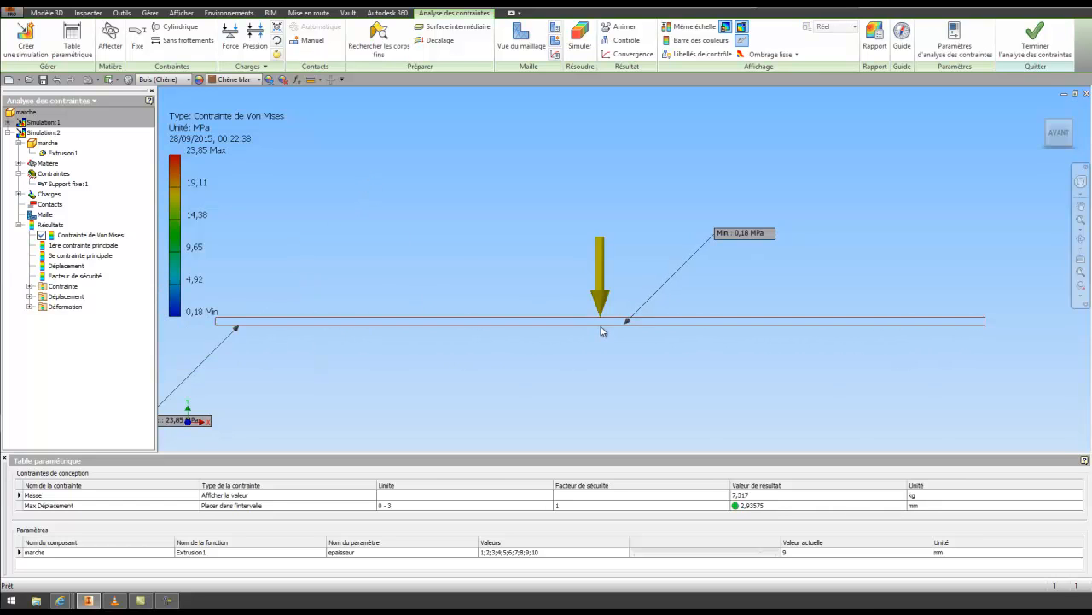
# Examine the 9 mm board close up under the load arrow and replay its Von Mises animation at the Le plus lent speed
pyautogui.scroll(5, 564, 299)
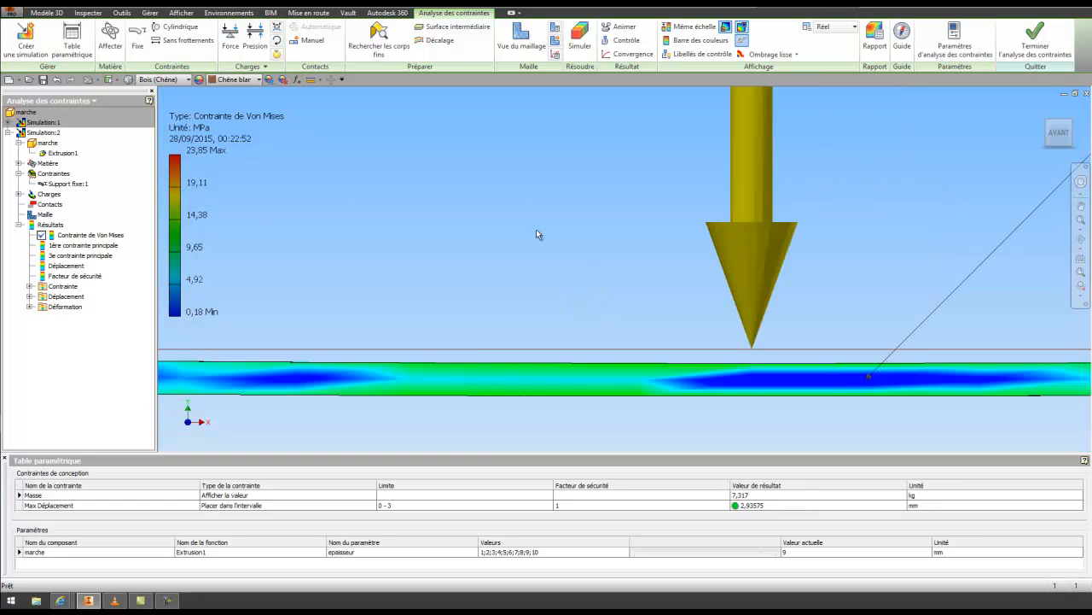
pyautogui.scroll(-5, 516, 219)
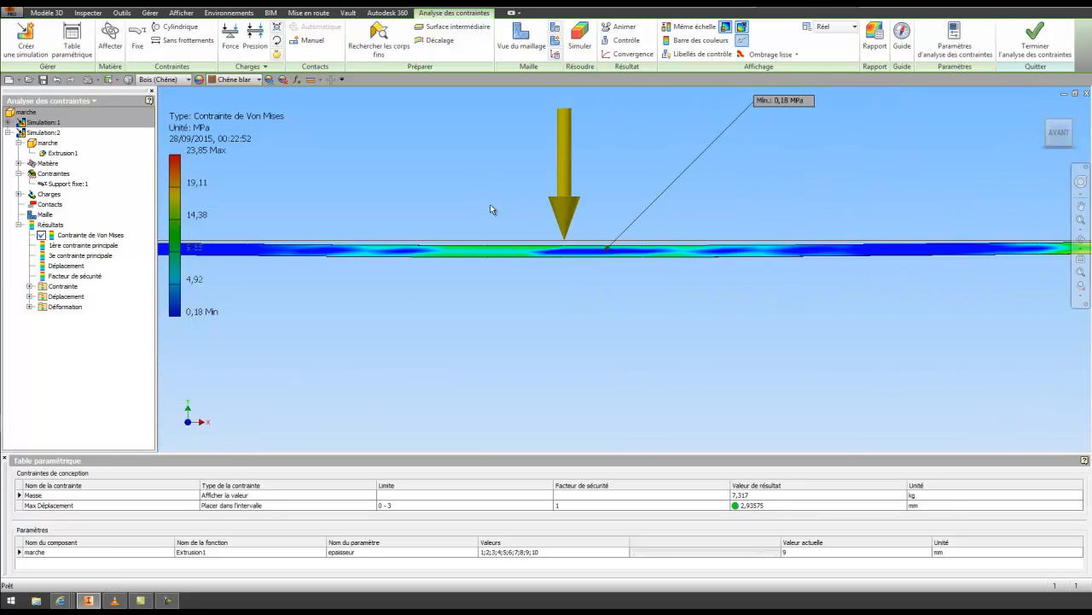
pyautogui.click(616, 26)
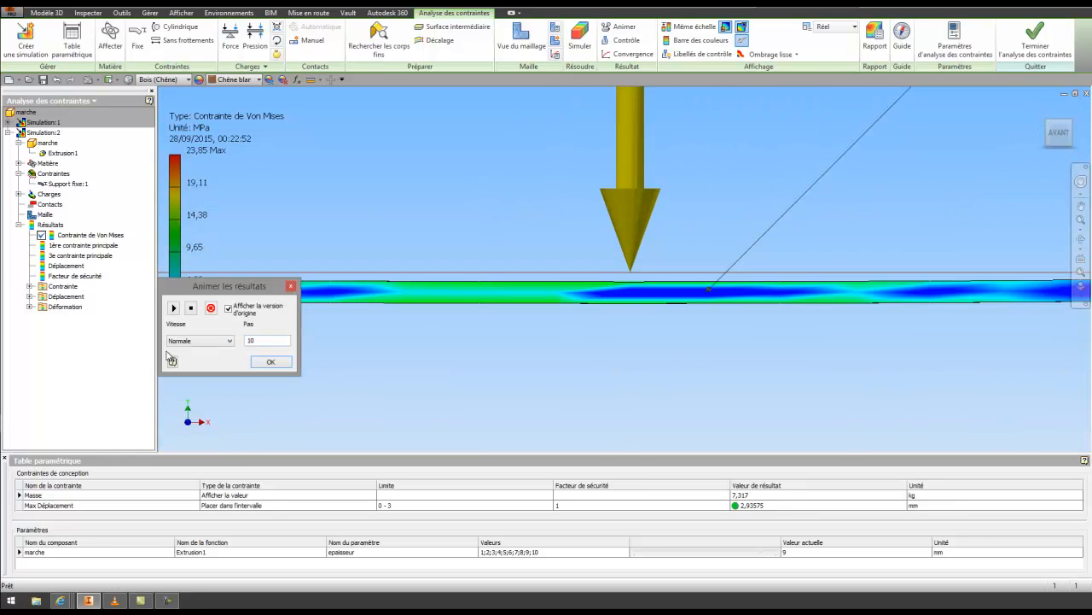
pyautogui.click(230, 341)
pyautogui.click(192, 359)
pyautogui.click(174, 309)
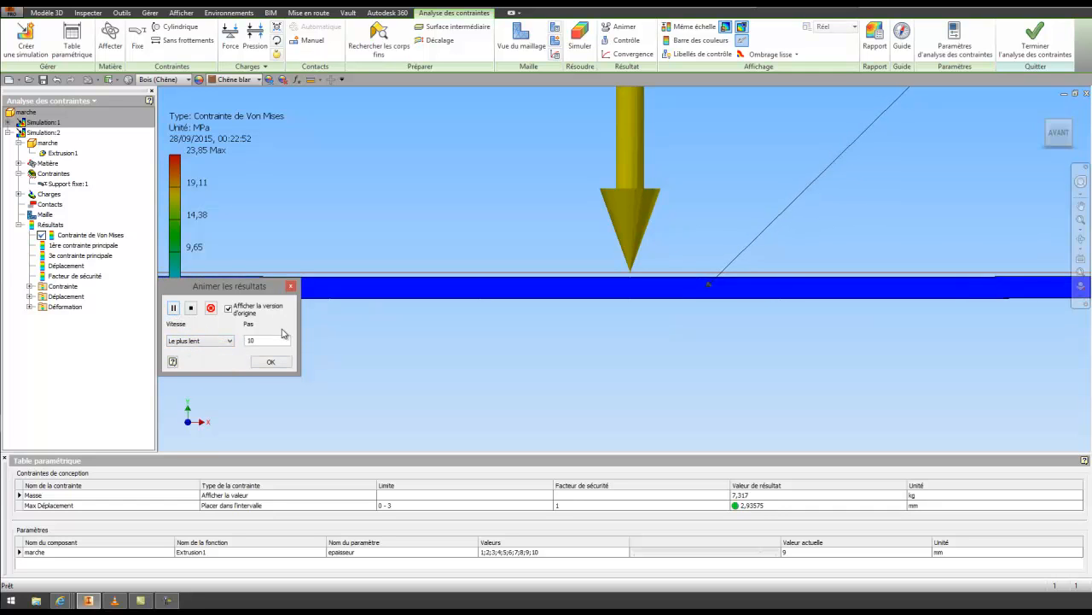